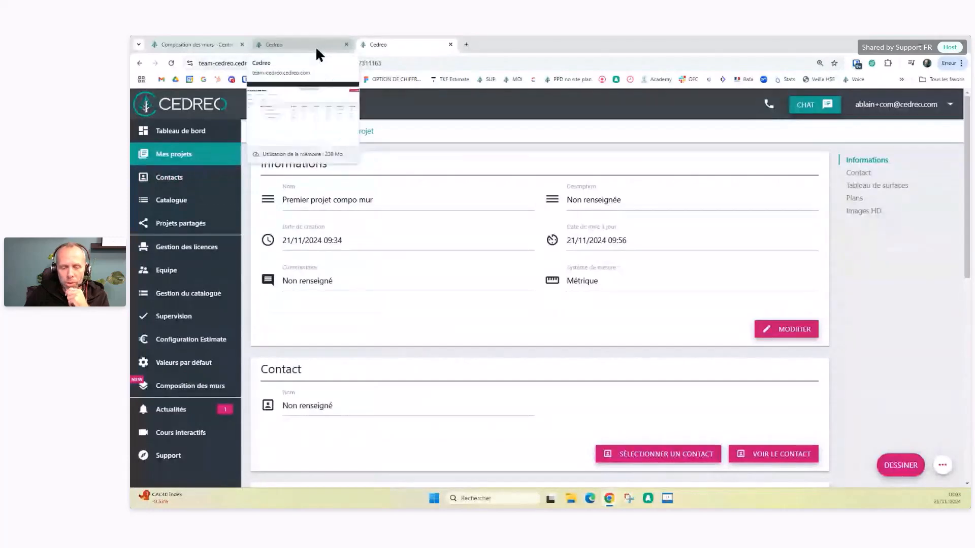
# Step: Go to the Composition des murs page and view the exterior wall, interior wall and partition compositions
pyautogui.click(316, 49)
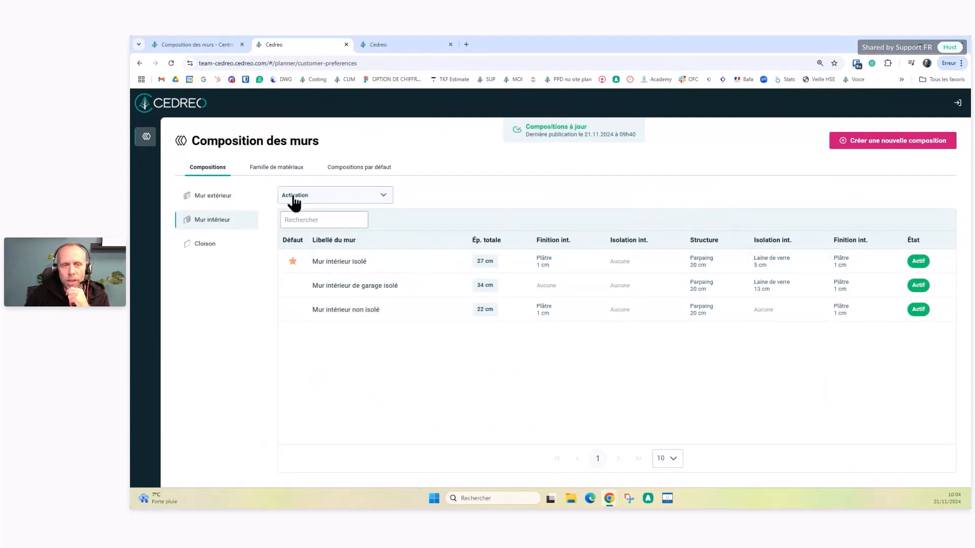
pyautogui.click(227, 198)
pyautogui.click(227, 222)
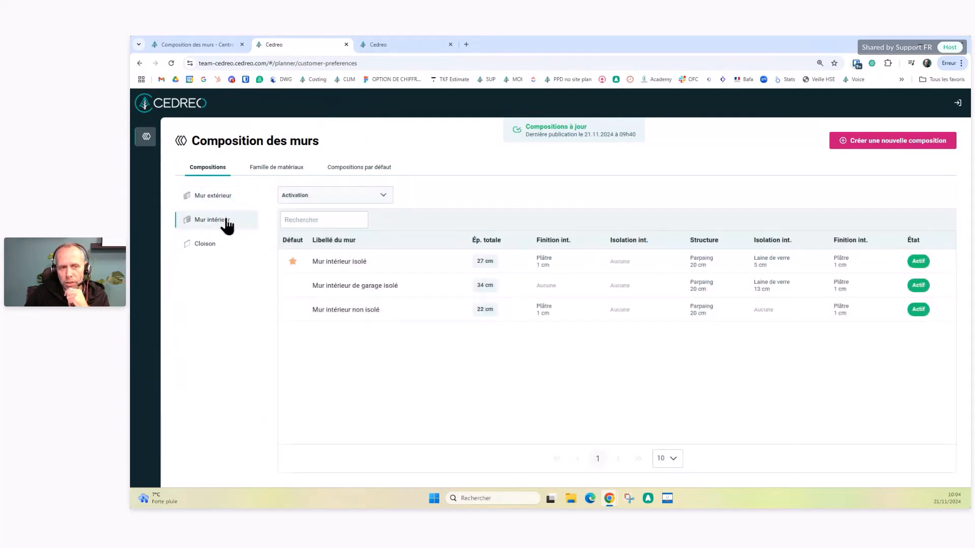
pyautogui.click(219, 244)
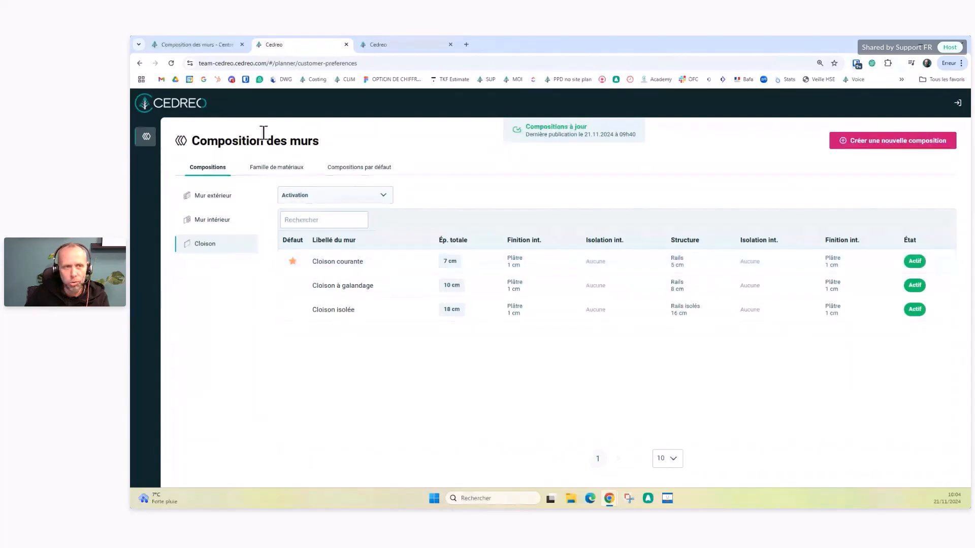
pyautogui.moveTo(233, 63); pyautogui.dragTo(200, 63)
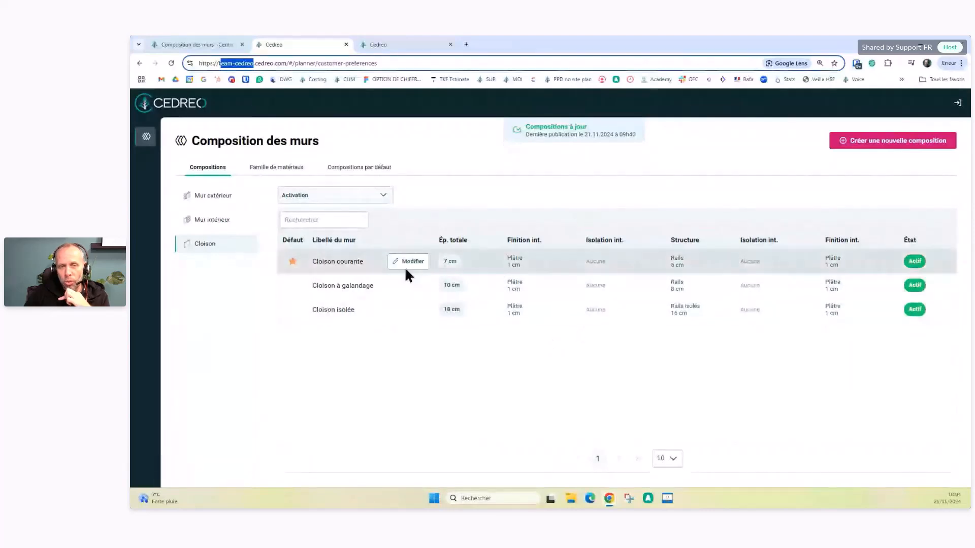
# Step: Open the Cloison courante composition for editing, save it as it is, and publish the compositions
pyautogui.click(407, 261)
pyautogui.click(920, 469)
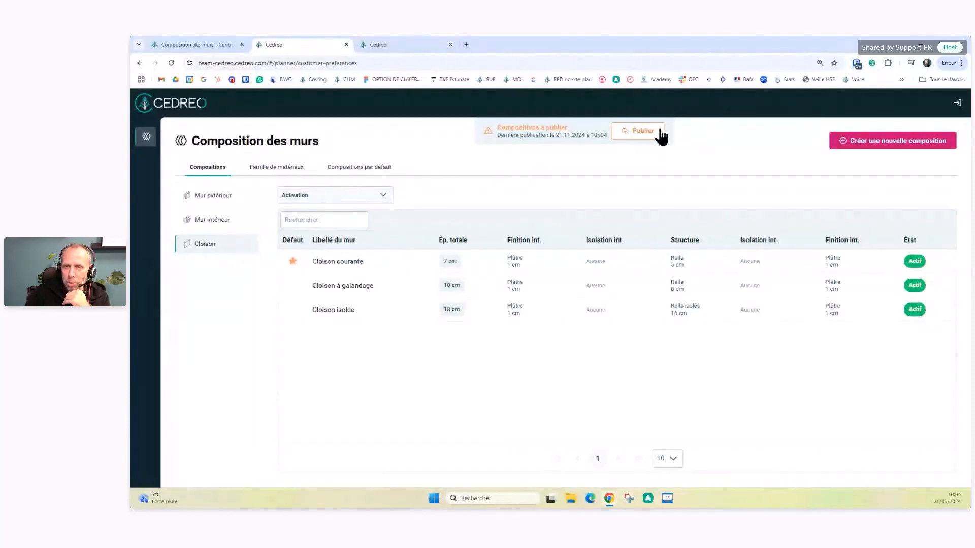
pyautogui.click(644, 132)
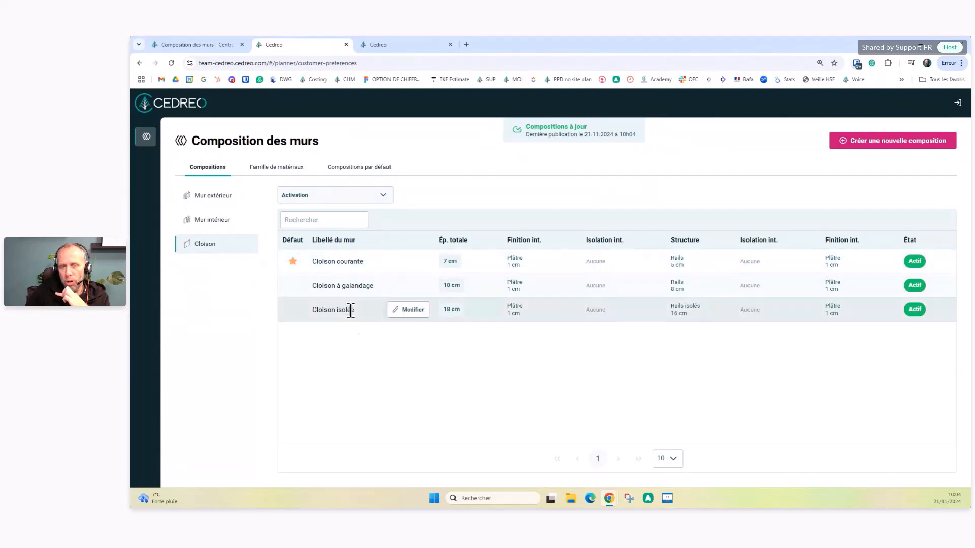
# Step: Compare the composition lists for Mur extérieur, Mur intérieur and Cloison
pyautogui.click(224, 222)
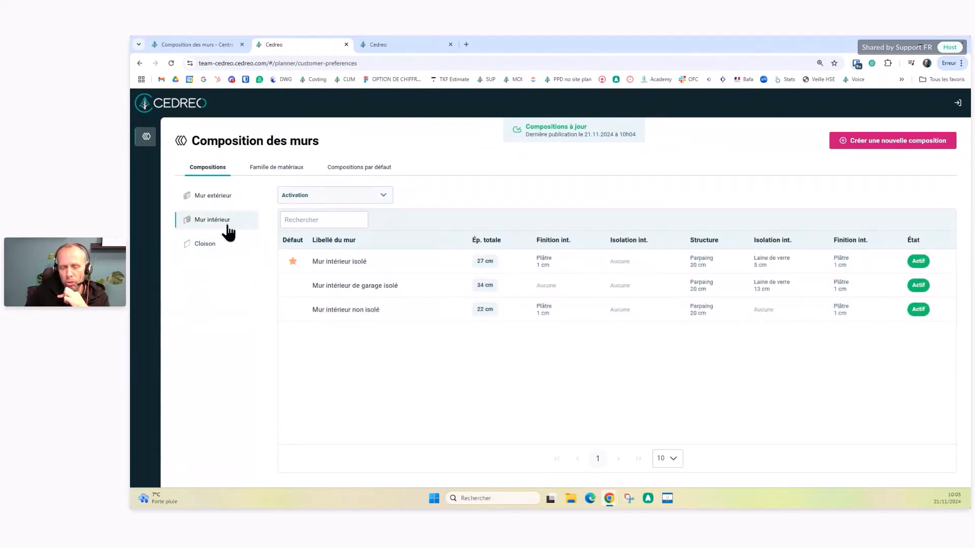
pyautogui.click(217, 197)
pyautogui.click(217, 222)
pyautogui.click(213, 245)
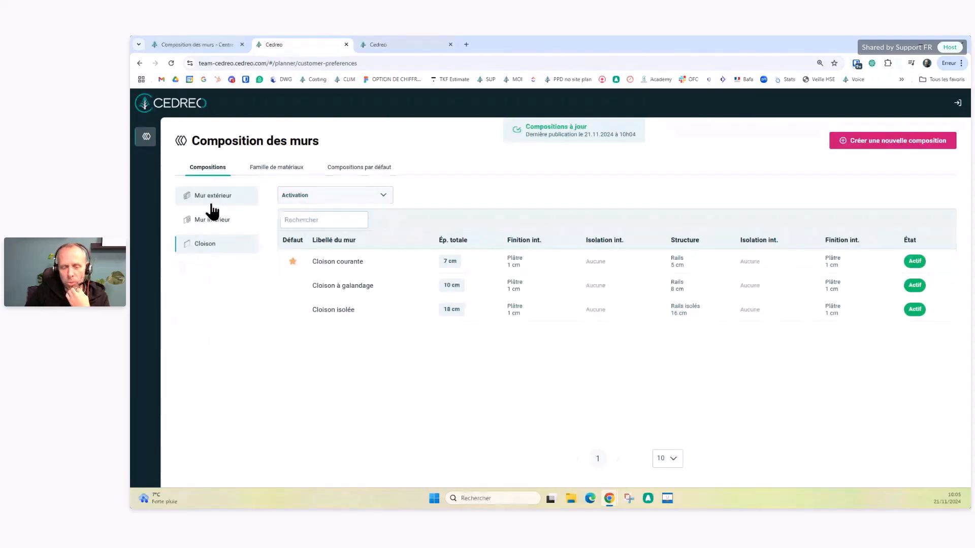
pyautogui.click(211, 203)
pyautogui.click(213, 220)
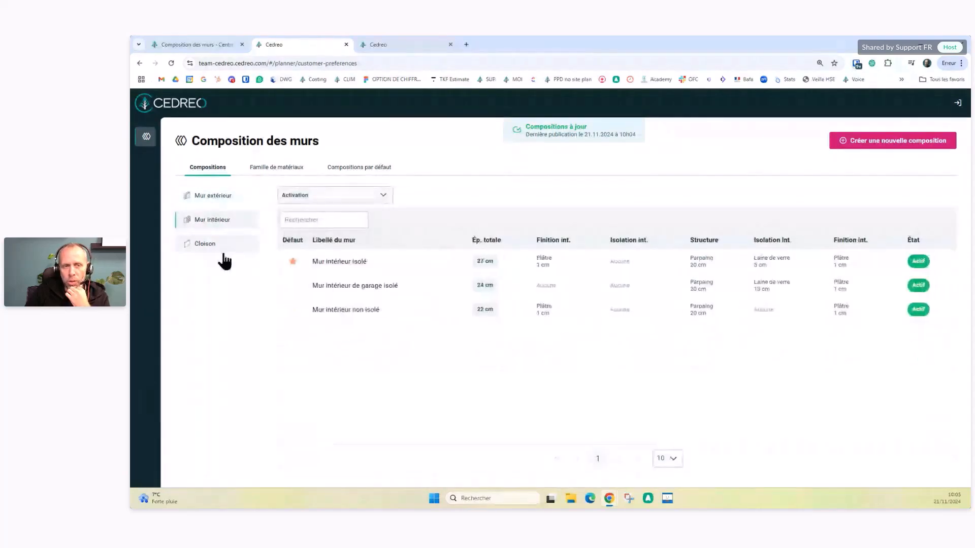
pyautogui.click(224, 248)
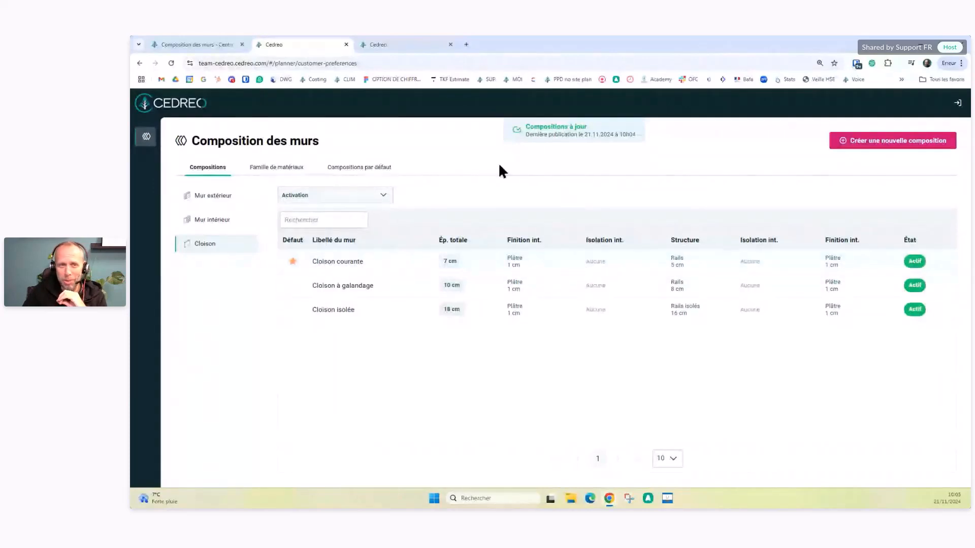
# Step: Check the help centre's Composition des murs page, and return to view the exterior and interior wall compositions
pyautogui.click(217, 47)
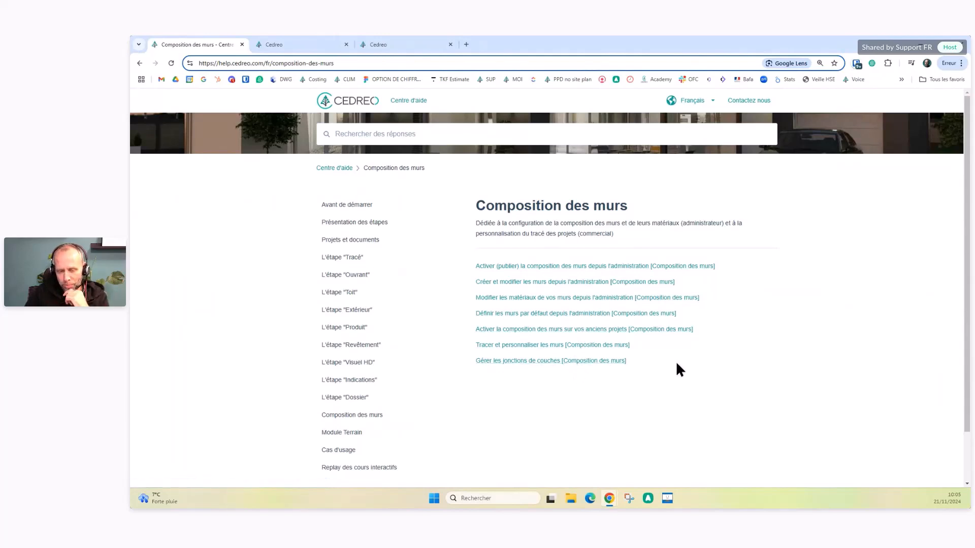
pyautogui.click(297, 44)
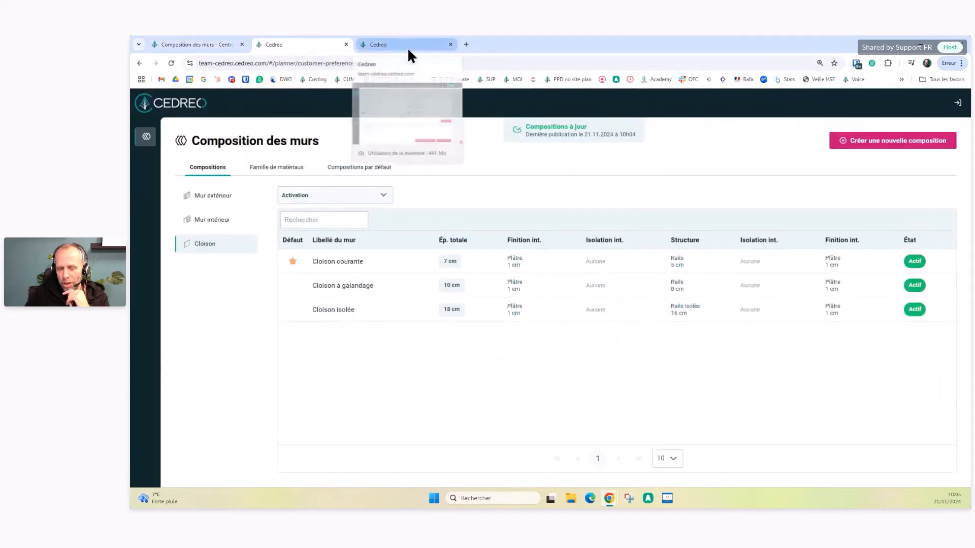
pyautogui.moveTo(343, 256)
pyautogui.click(243, 199)
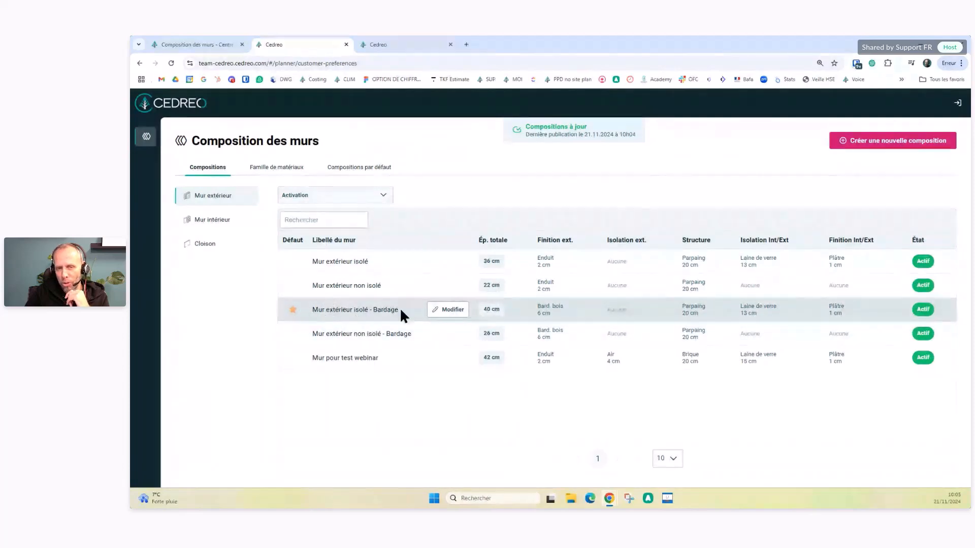
pyautogui.click(215, 225)
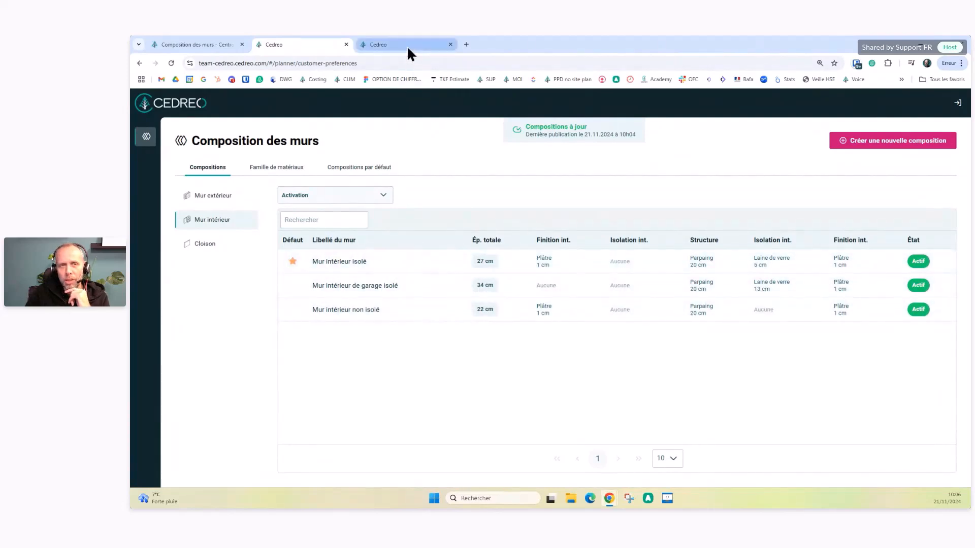
# Step: In the Finition extérieur material family, inspect the Enduit material and its covering choices, closing without saving
pyautogui.click(279, 169)
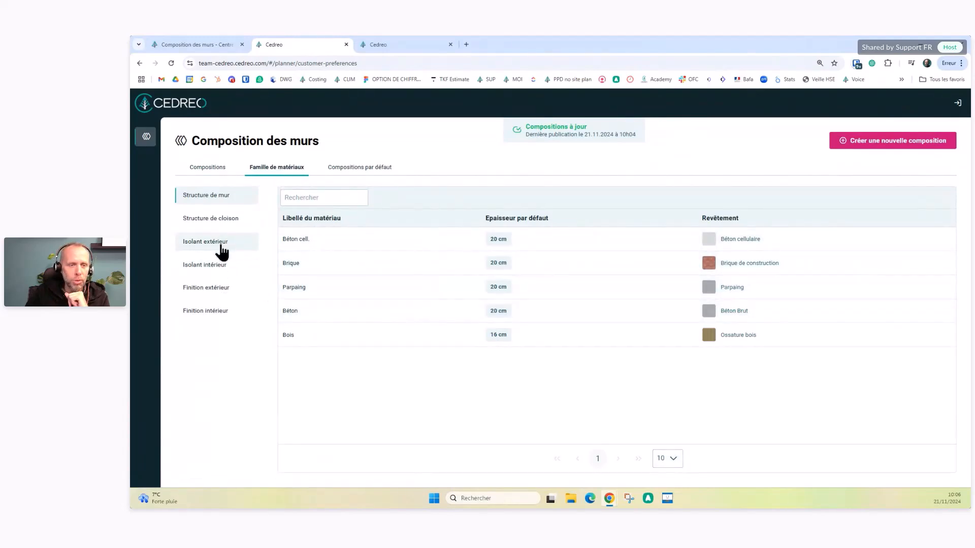
pyautogui.click(219, 289)
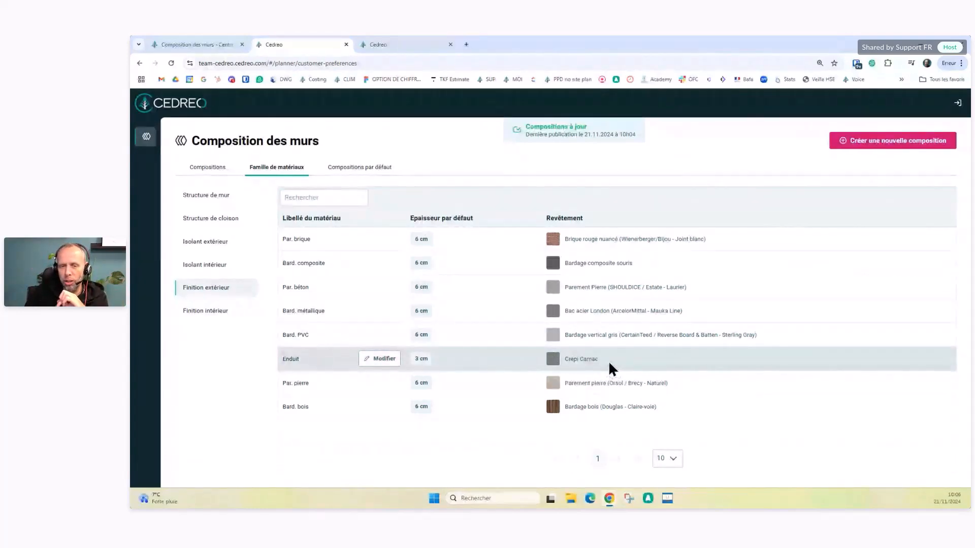
pyautogui.click(396, 362)
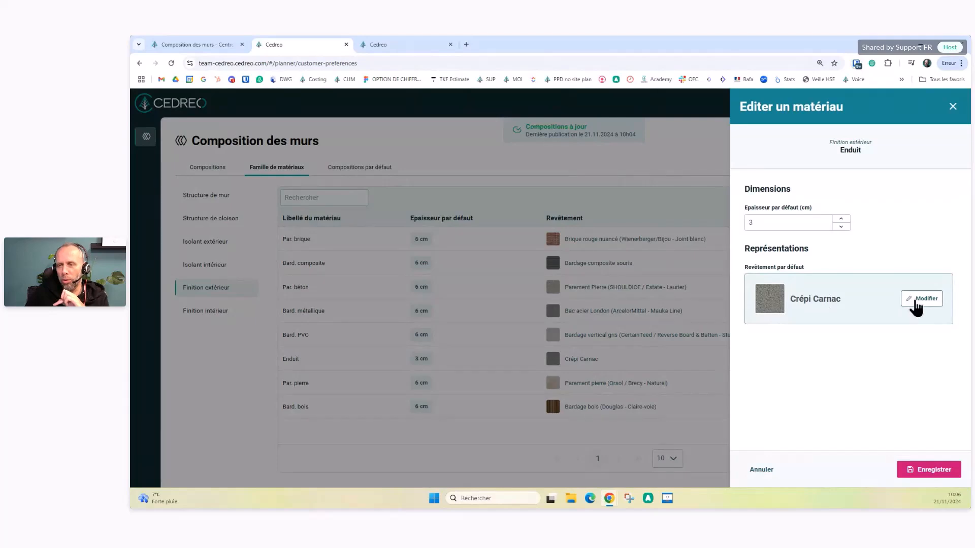
pyautogui.click(917, 302)
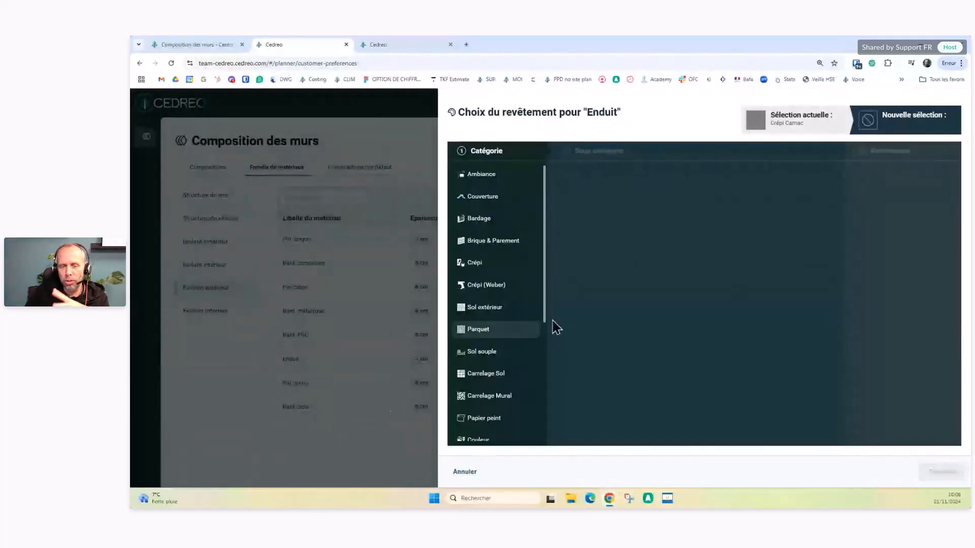
pyautogui.click(464, 472)
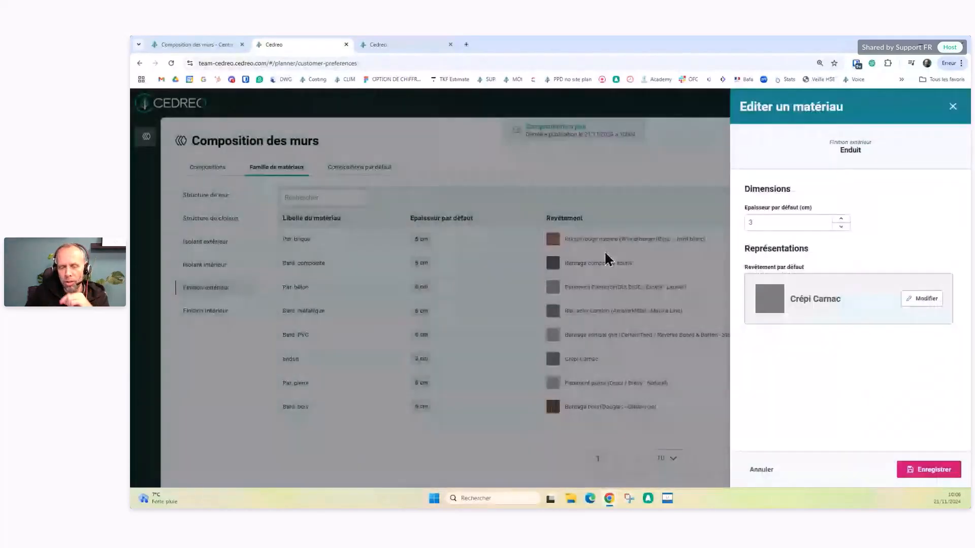
pyautogui.click(952, 114)
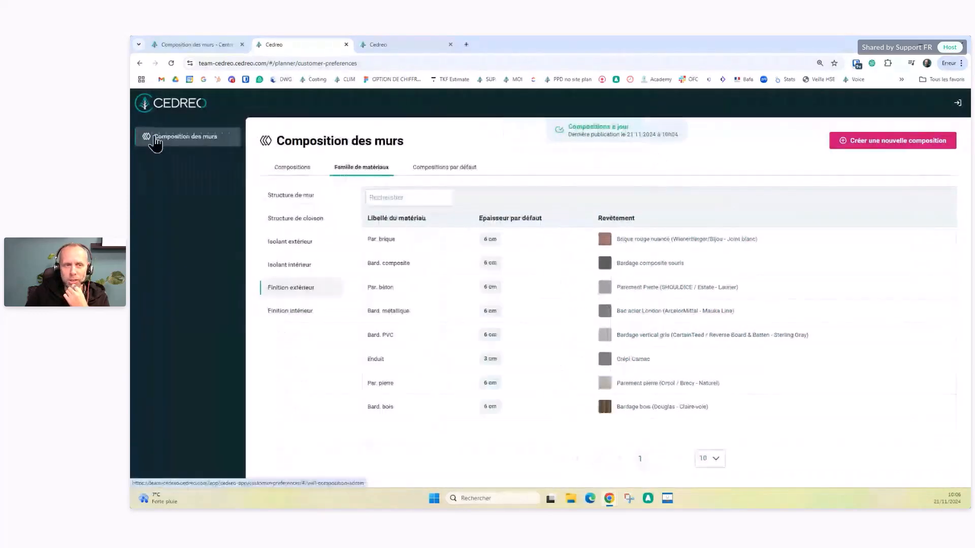
# Step: Open the Formation découverte project from the project list and launch its drawing
pyautogui.click(395, 45)
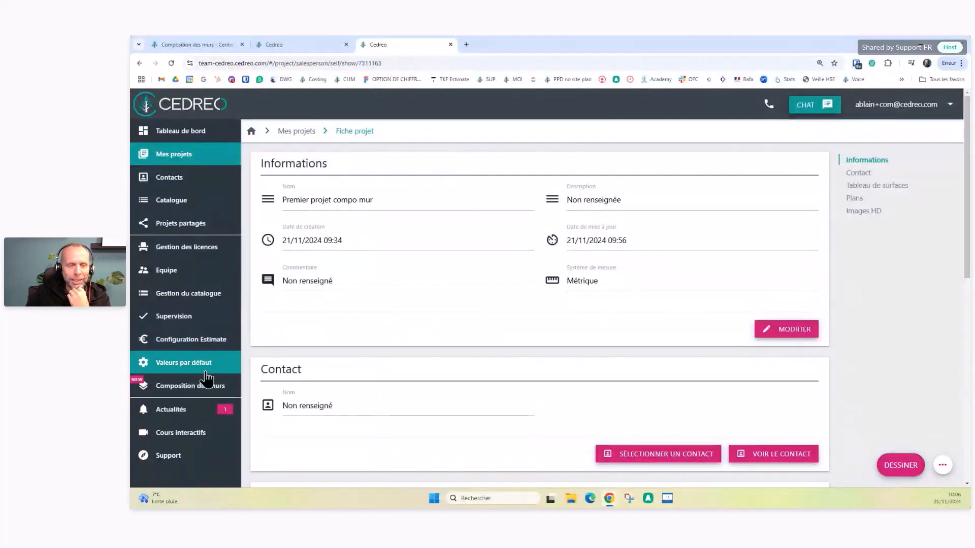
pyautogui.click(193, 167)
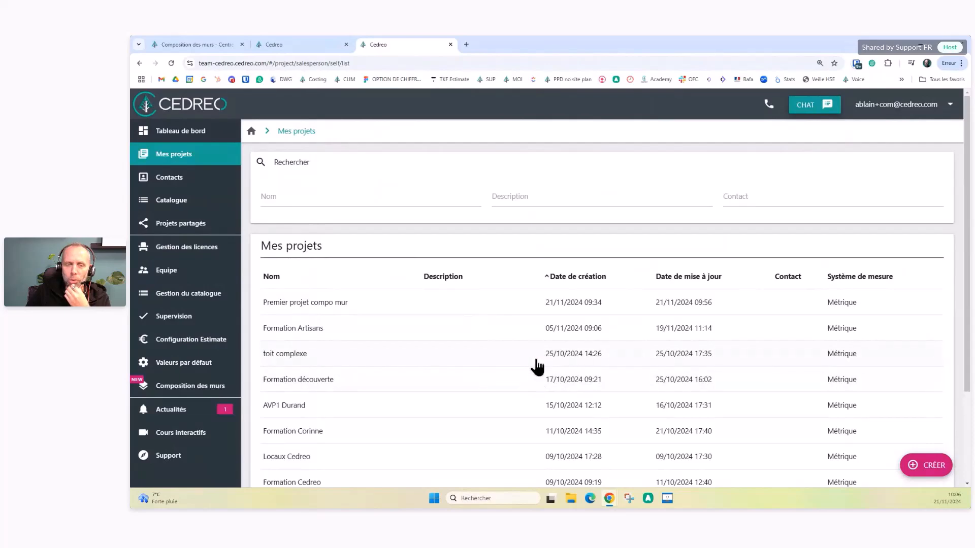
pyautogui.click(518, 390)
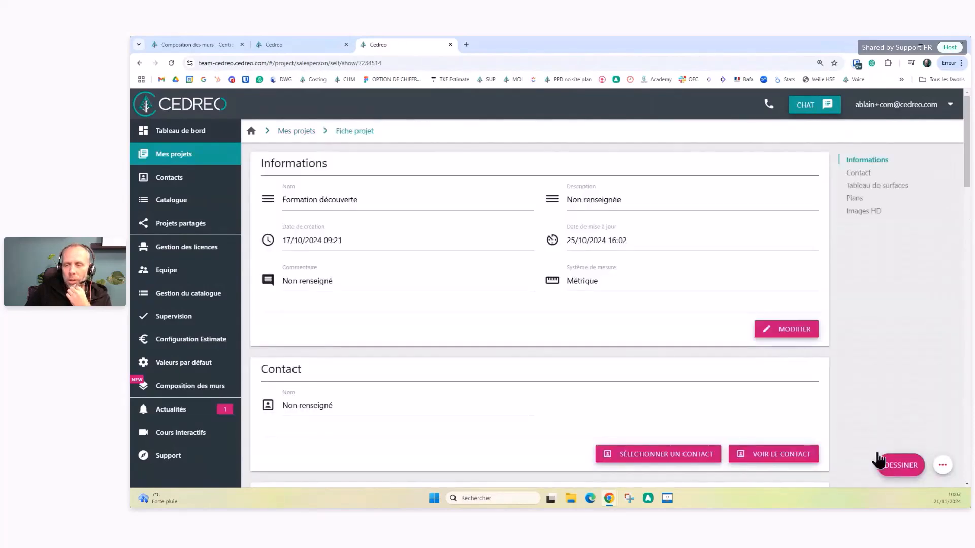
pyautogui.scroll(-10, 598, 374)
pyautogui.scroll(-6, 639, 386)
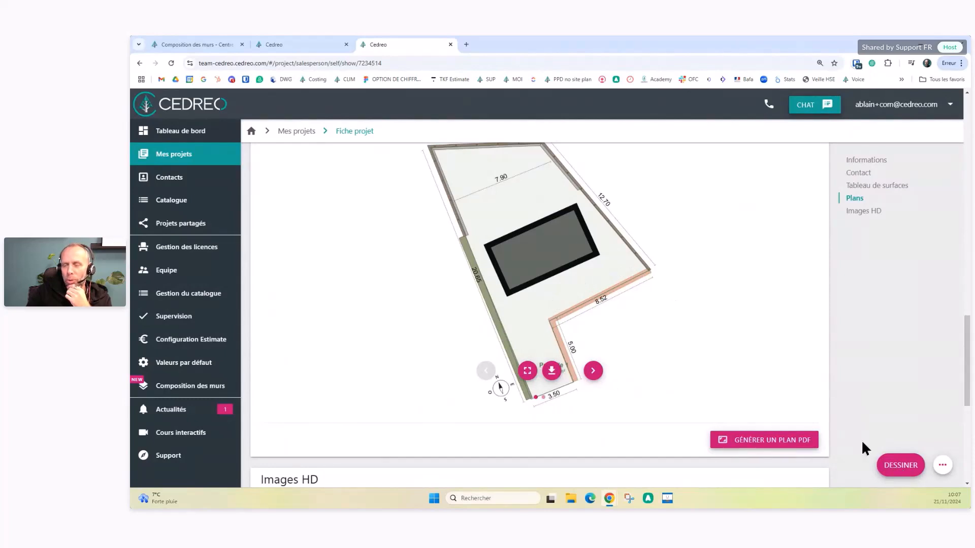
pyautogui.click(900, 465)
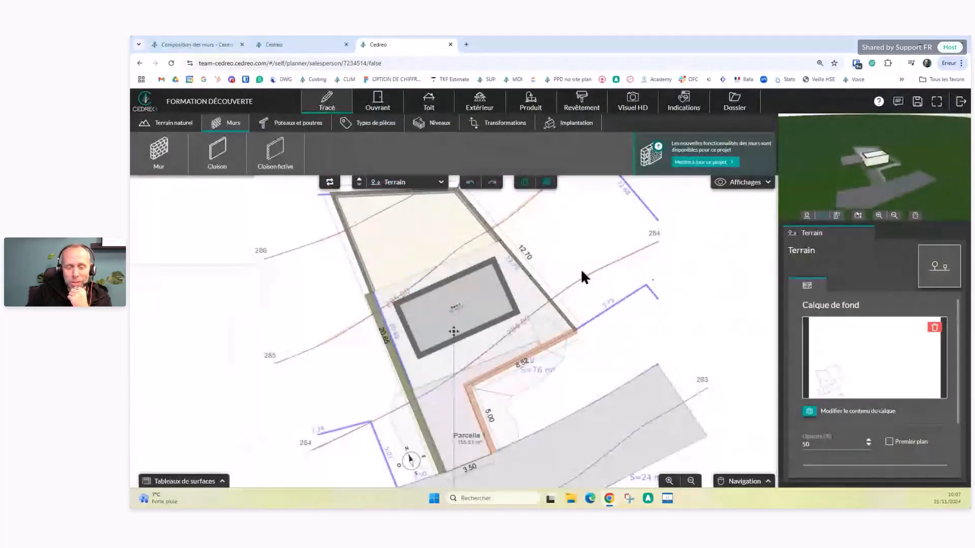
# Step: Show the planner full screen and upgrade the project to the new wall features
pyautogui.scroll(3, 510, 327)
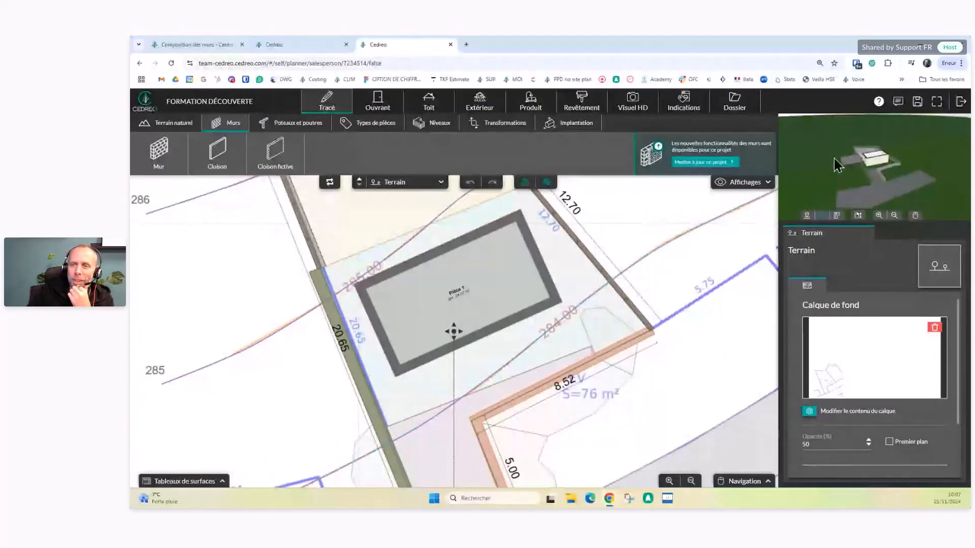
pyautogui.click(937, 102)
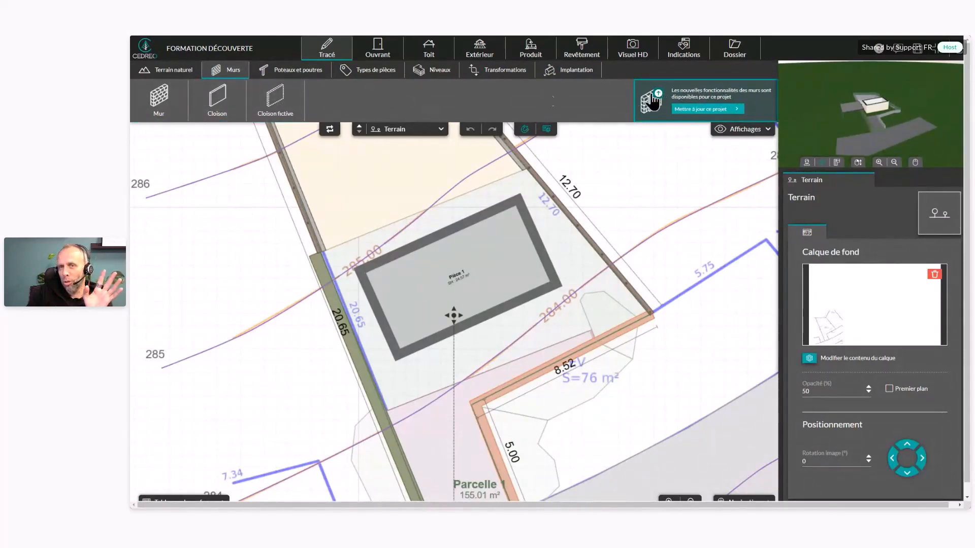
pyautogui.click(710, 109)
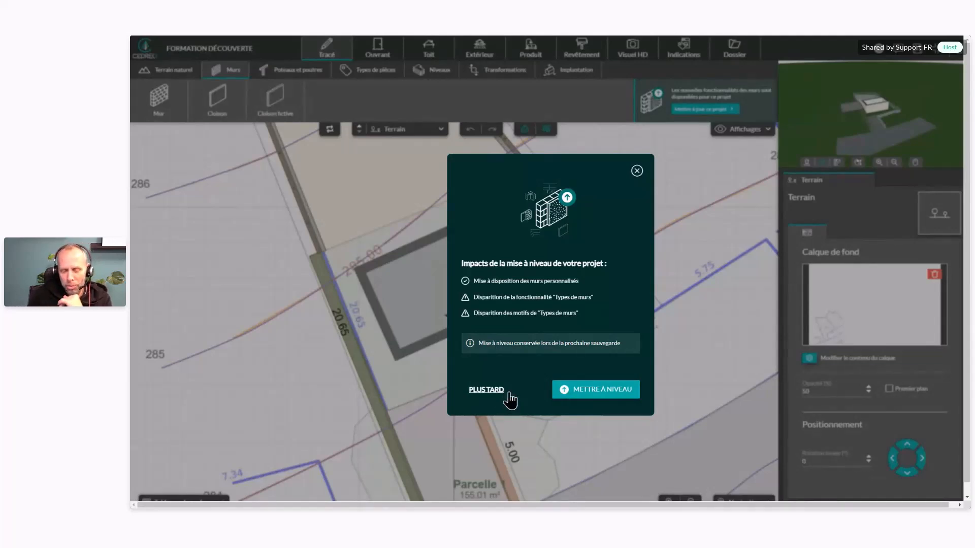
pyautogui.click(596, 395)
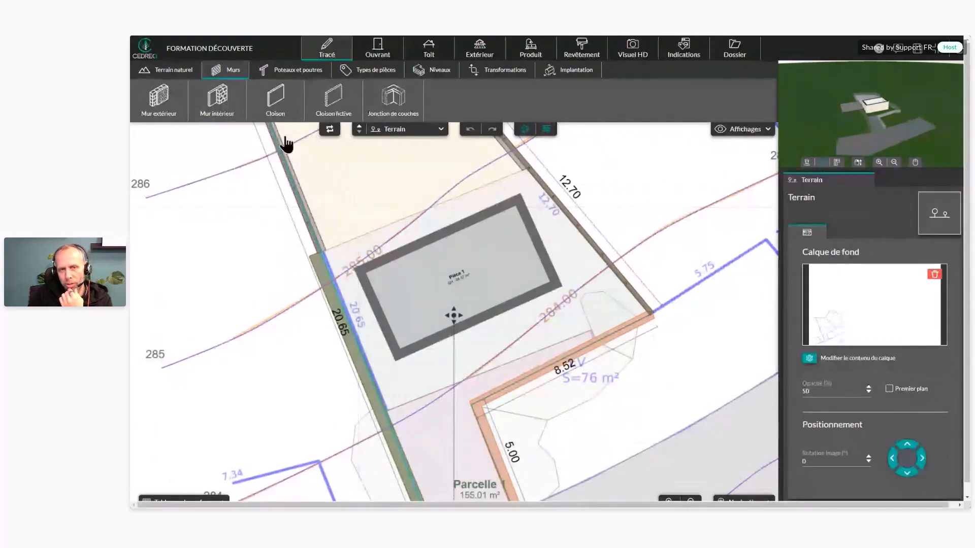
# Step: Switch to the RDC level and select the upper wall of Pièce 1
pyautogui.click(395, 130)
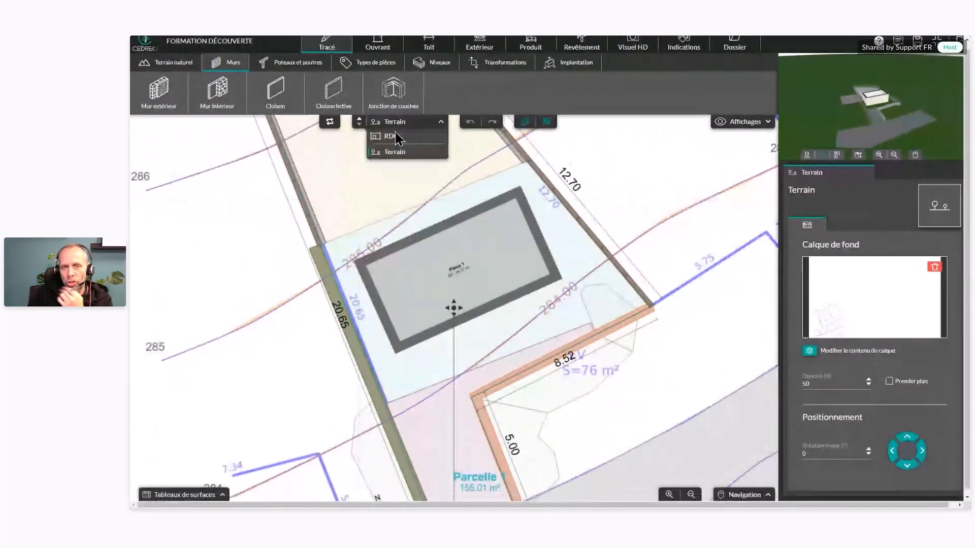
pyautogui.click(392, 136)
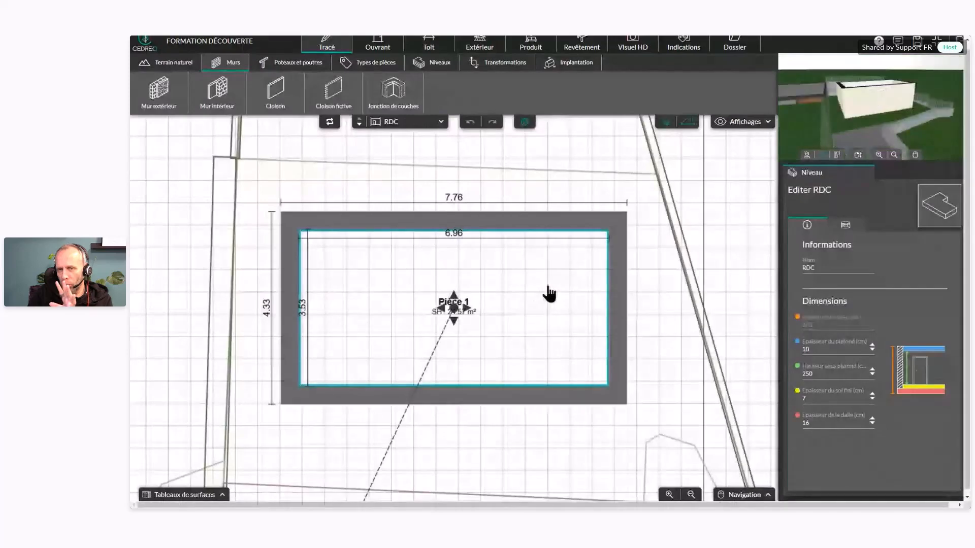
pyautogui.click(555, 224)
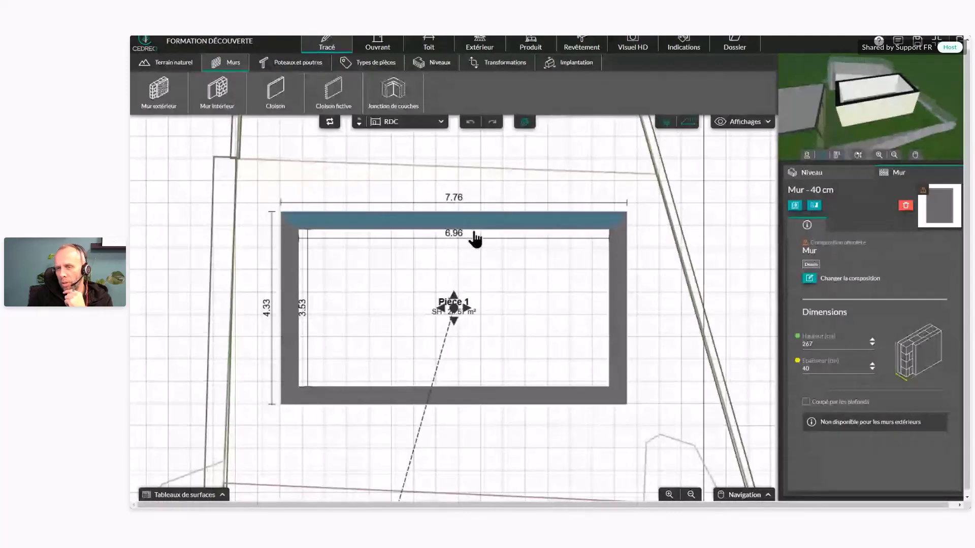
# Step: Try to trace an exterior wall with the Mur extérieur isolé - Bardage composition over the upper wall of Pièce 1
pyautogui.click(171, 107)
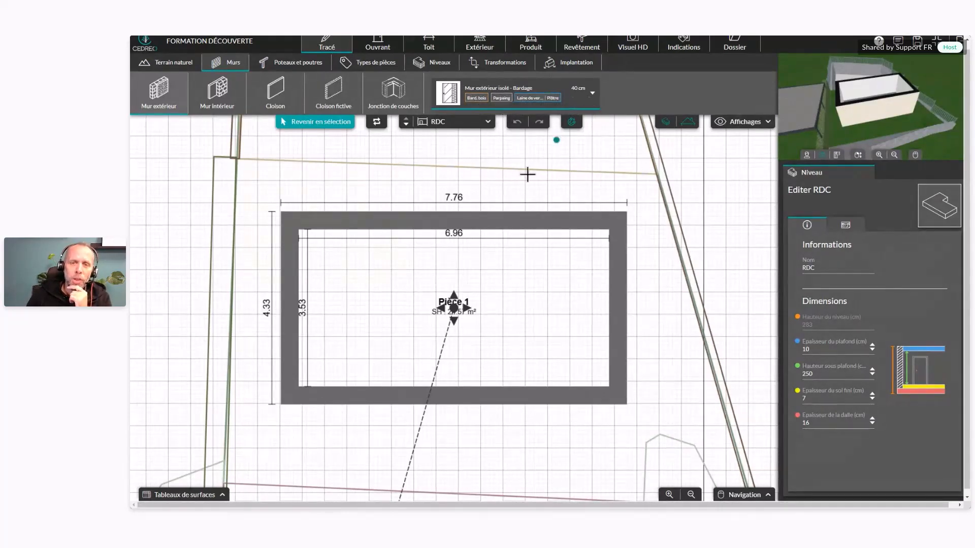
pyautogui.click(289, 220)
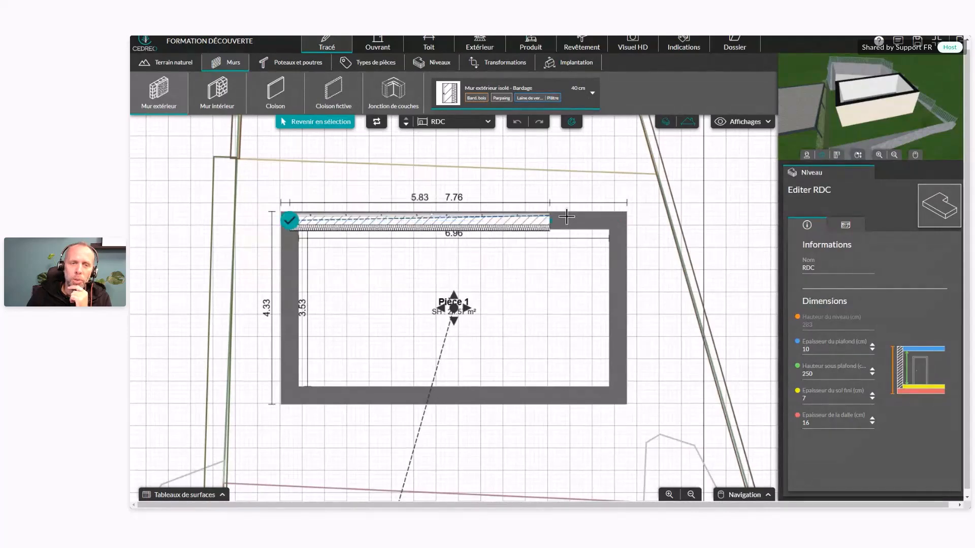
pyautogui.click(618, 221)
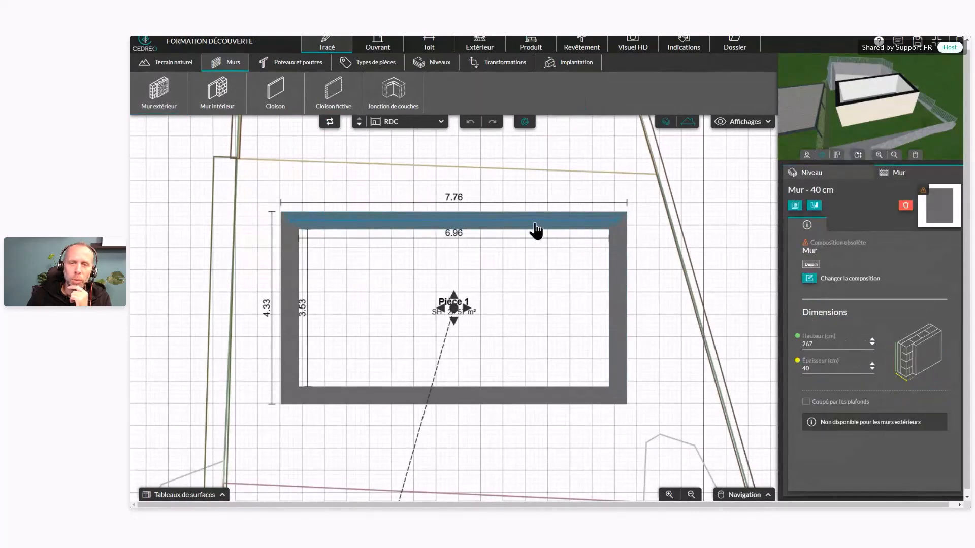
# Step: Replace the upper wall of Pièce 1 with a Mur extérieur isolé - Bardage exterior wall and move it outward to enlarge the room
pyautogui.press('Delete')
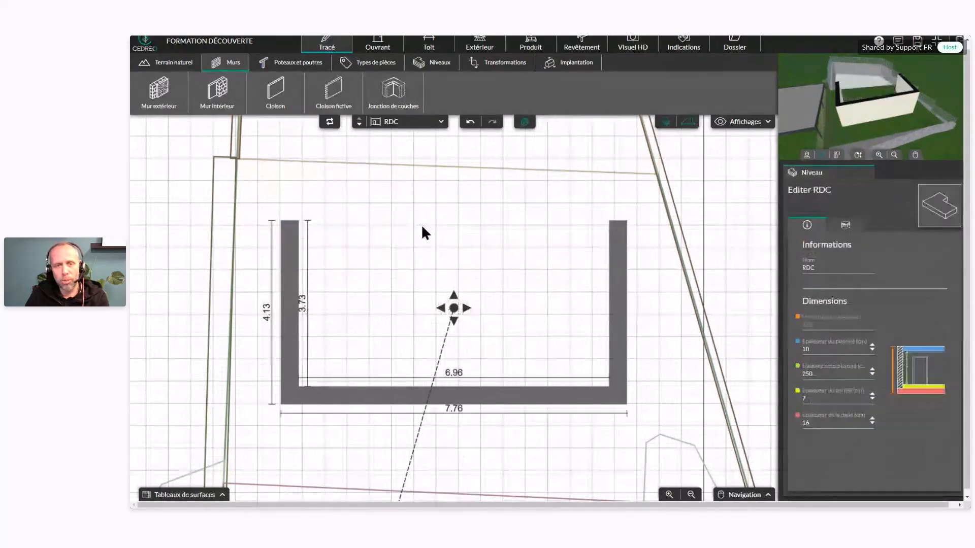
pyautogui.click(159, 94)
pyautogui.click(290, 220)
pyautogui.click(617, 221)
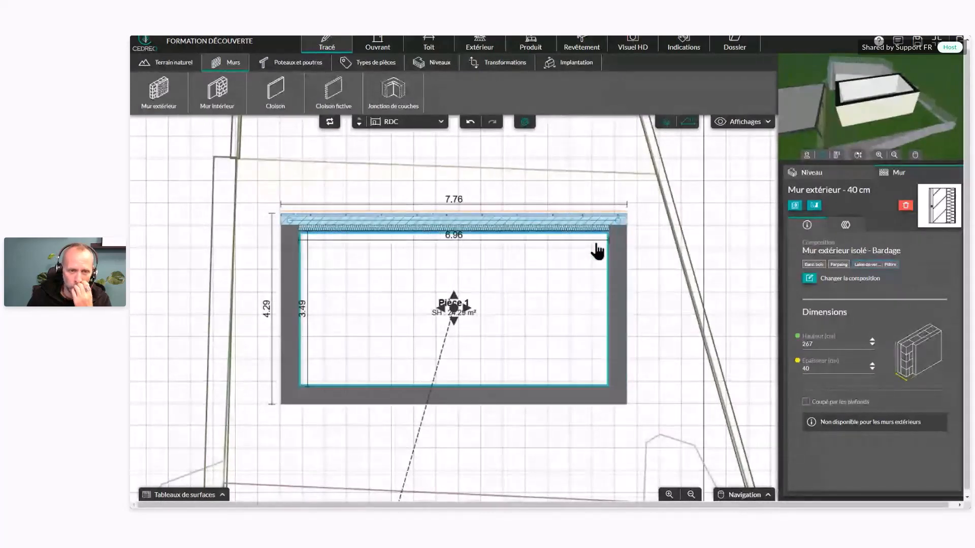
pyautogui.moveTo(572, 236); pyautogui.dragTo(315, 196)
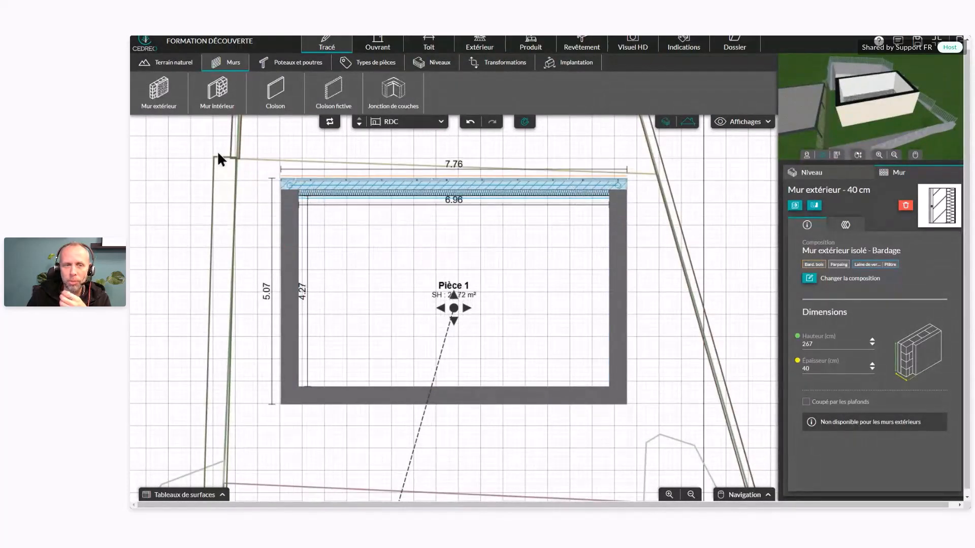
# Step: Try to trace a Mur extérieur isolé - Bardage exterior wall over the right wall of Pièce 1, and delete the stray segment below the corner
pyautogui.click(158, 92)
pyautogui.click(618, 184)
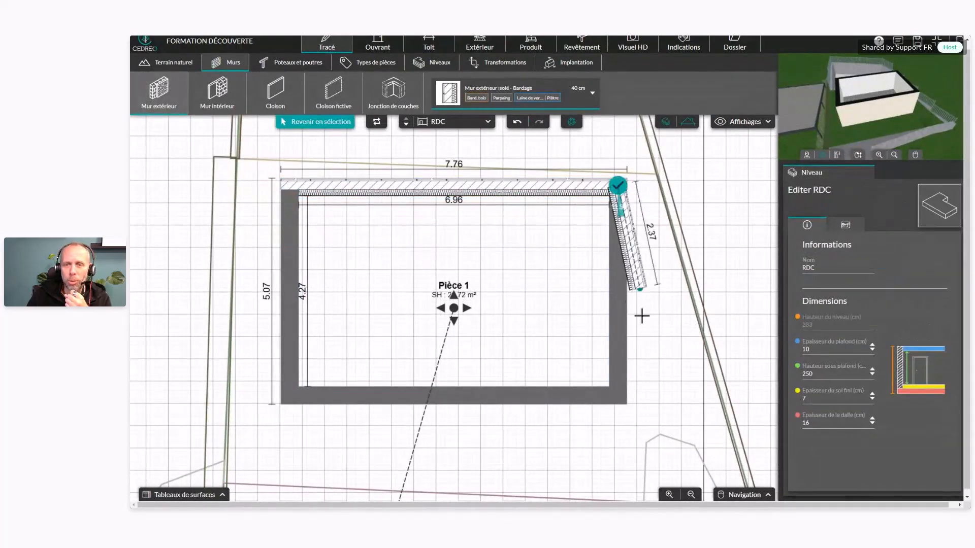
pyautogui.click(618, 395)
pyautogui.click(618, 397)
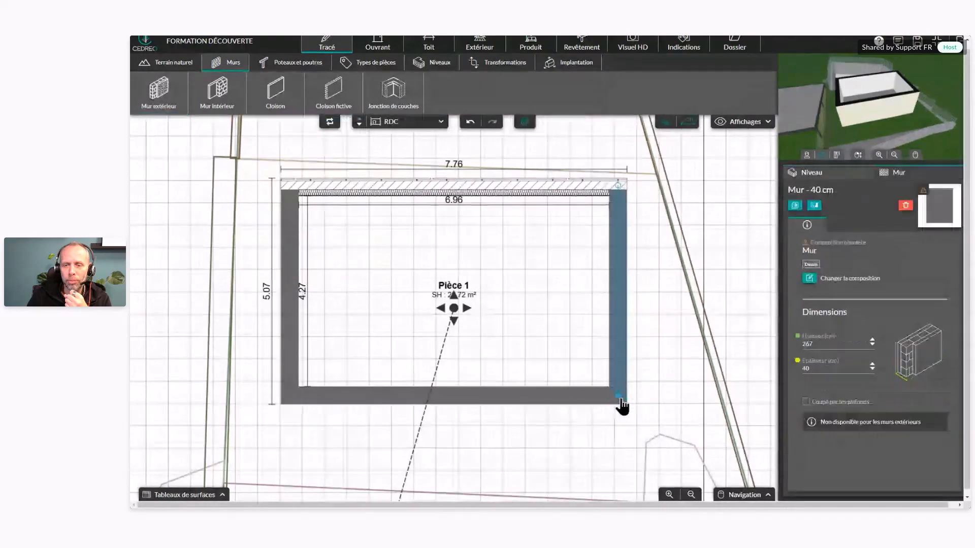
pyautogui.press('space')
pyautogui.click(618, 185)
pyautogui.click(622, 433)
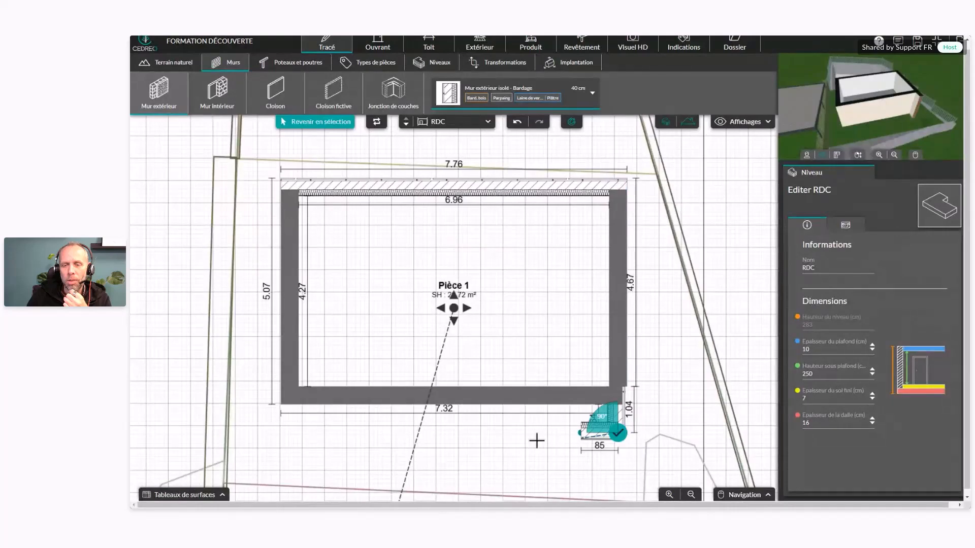
pyautogui.click(620, 423)
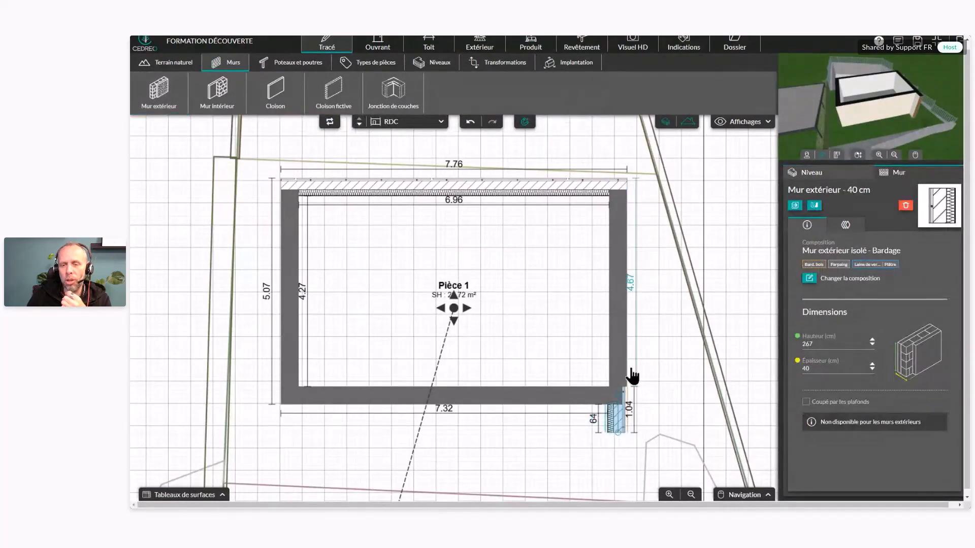
pyautogui.press('Delete')
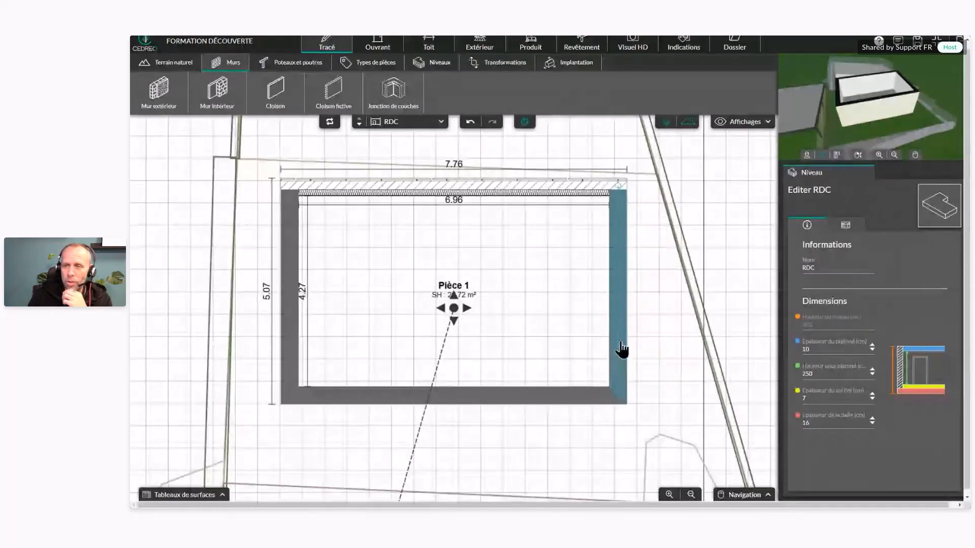
# Step: Change the composition of the lower wall of Pièce 1 to Mur extérieur isolé - Bardage
pyautogui.click(622, 350)
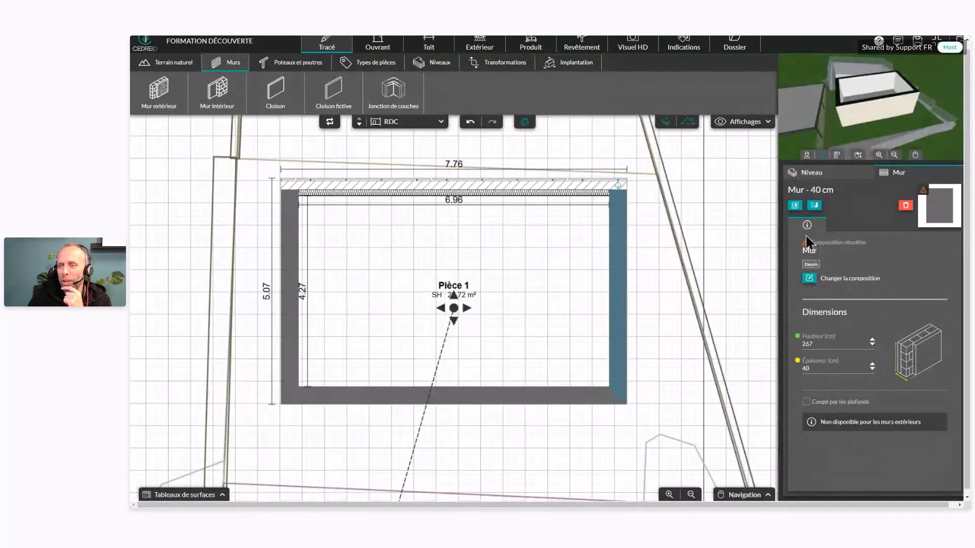
pyautogui.click(809, 279)
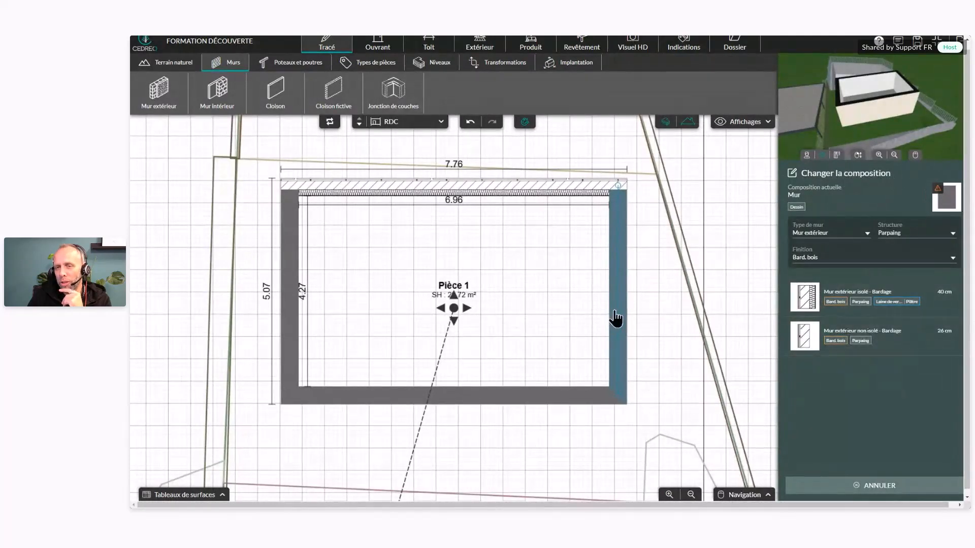
pyautogui.click(575, 401)
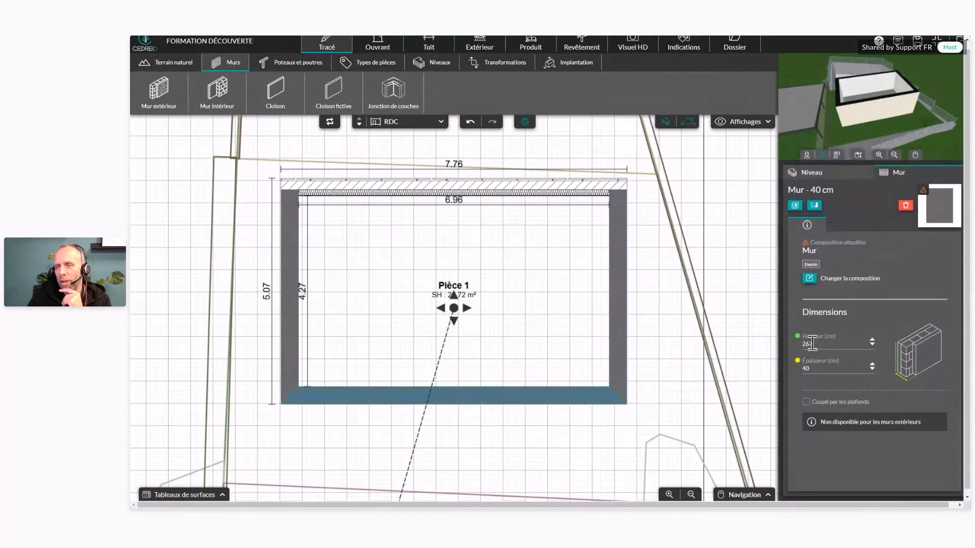
pyautogui.click(810, 278)
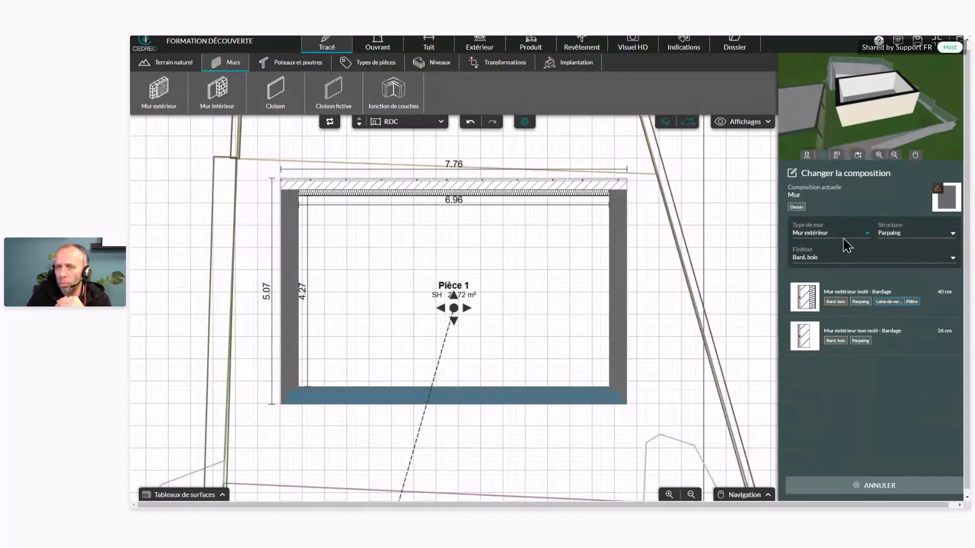
pyautogui.click(849, 257)
pyautogui.click(914, 255)
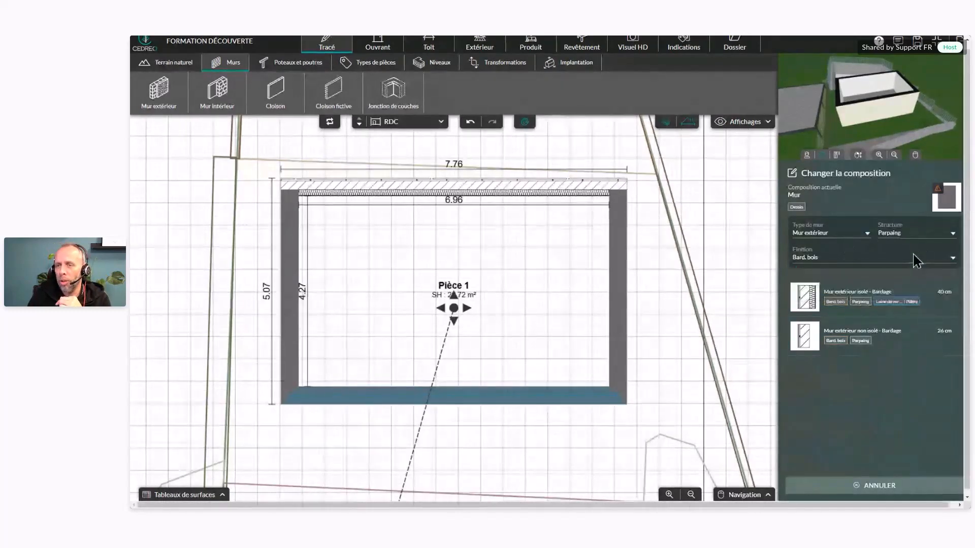
pyautogui.click(932, 310)
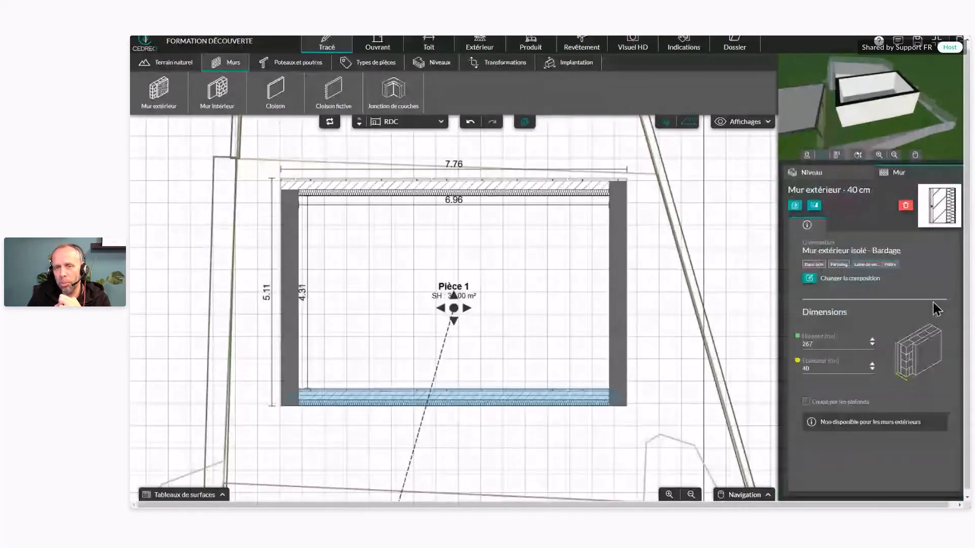
# Step: Change the composition of the right and left walls of Pièce 1 to Mur extérieur isolé - Bardage
pyautogui.click(620, 348)
pyautogui.click(809, 279)
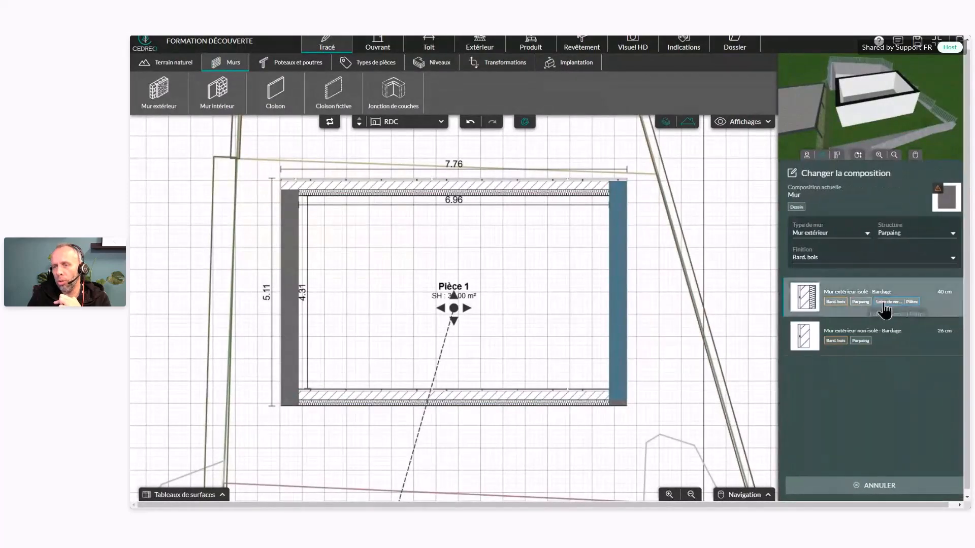
pyautogui.click(922, 306)
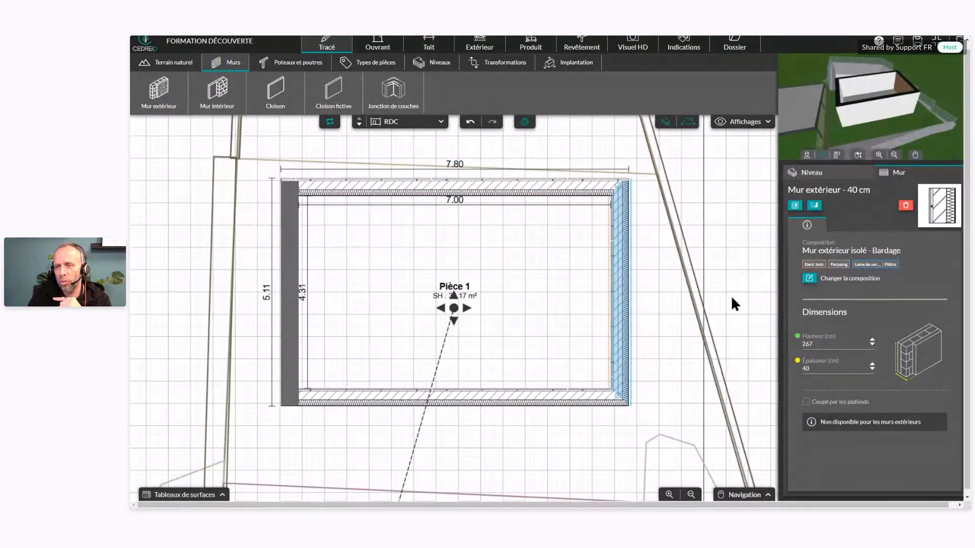
pyautogui.click(297, 310)
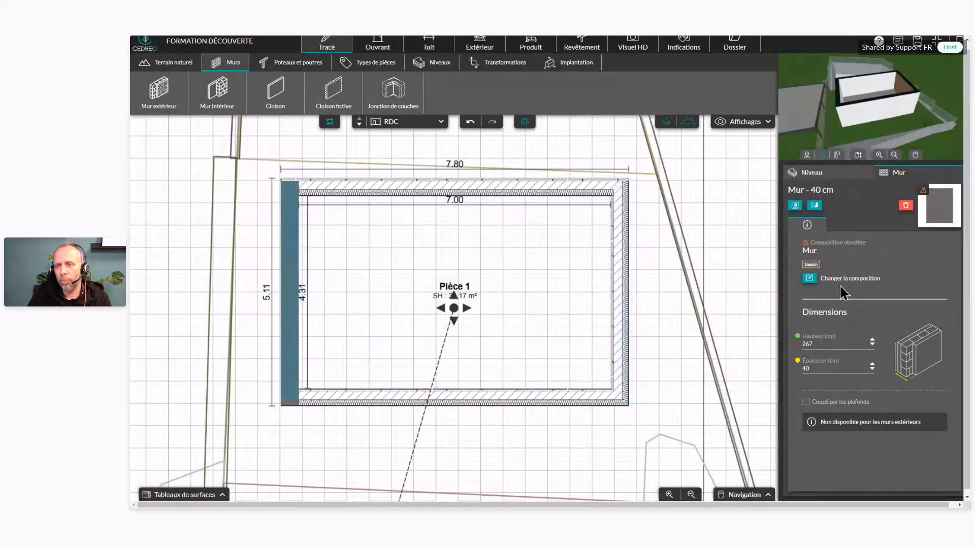
pyautogui.click(809, 279)
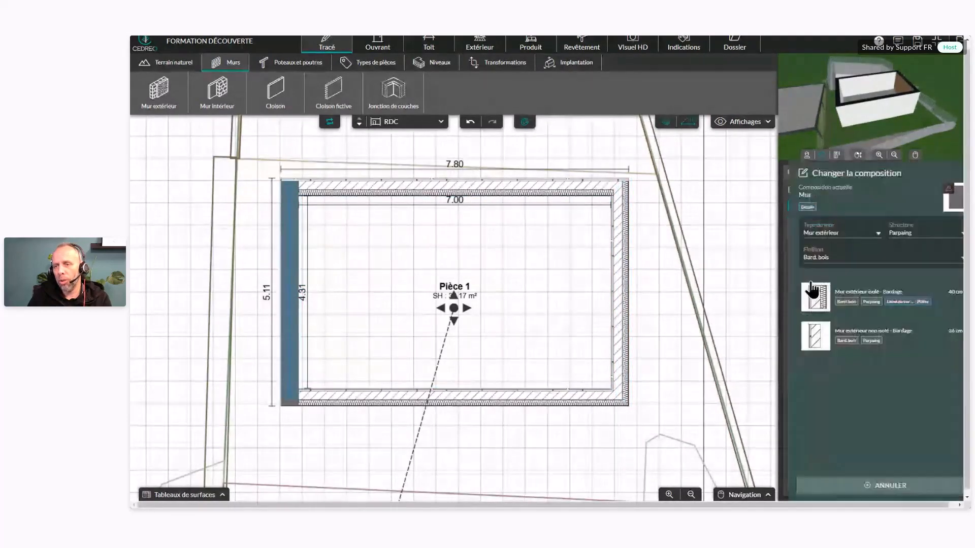
pyautogui.click(903, 312)
# Step: Undo the composition changes on the lower, right and left walls and leave the composition change
pyautogui.click(468, 127)
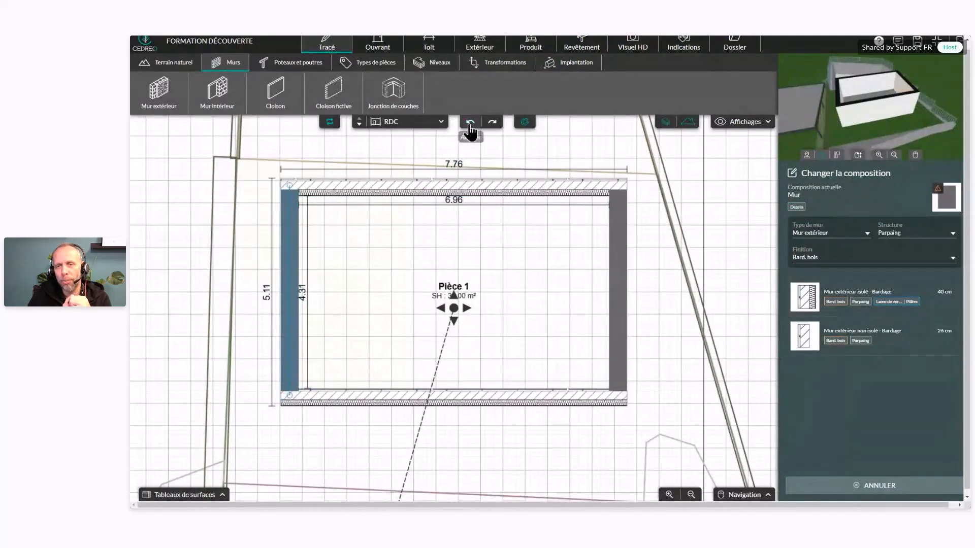
pyautogui.click(469, 127)
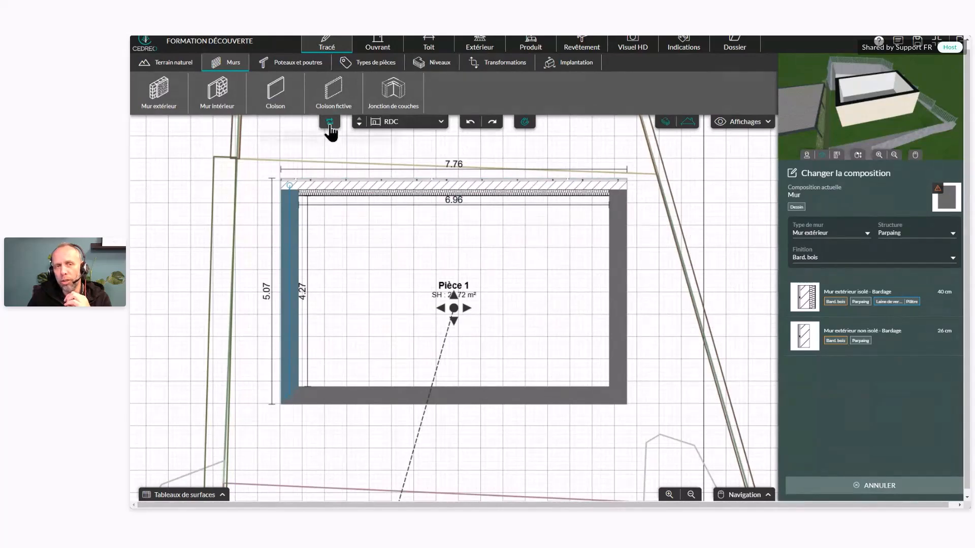
pyautogui.click(616, 285)
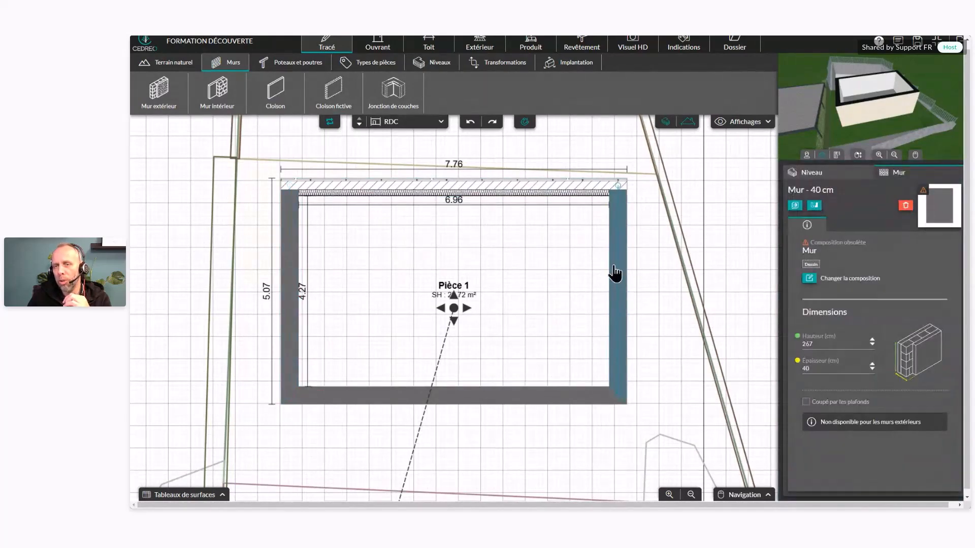
pyautogui.click(573, 193)
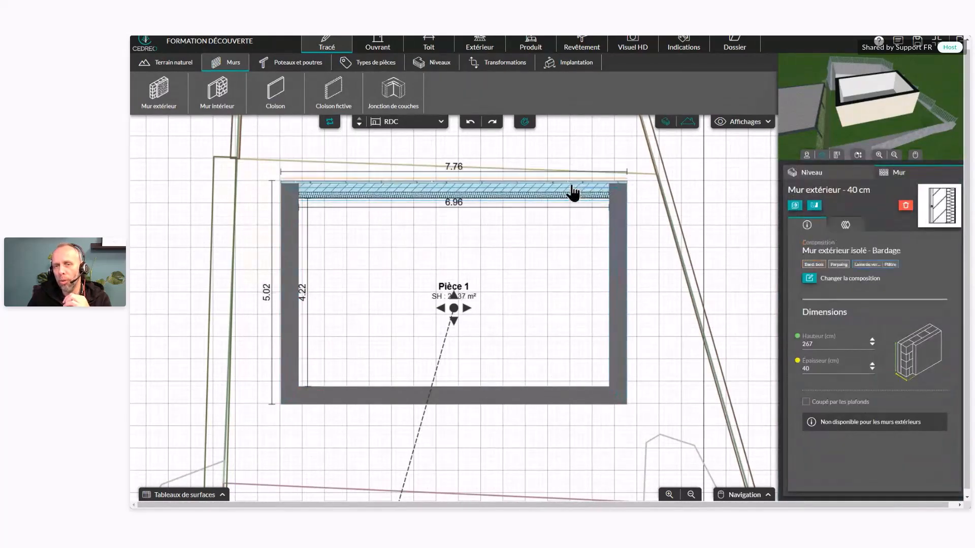
pyautogui.click(795, 206)
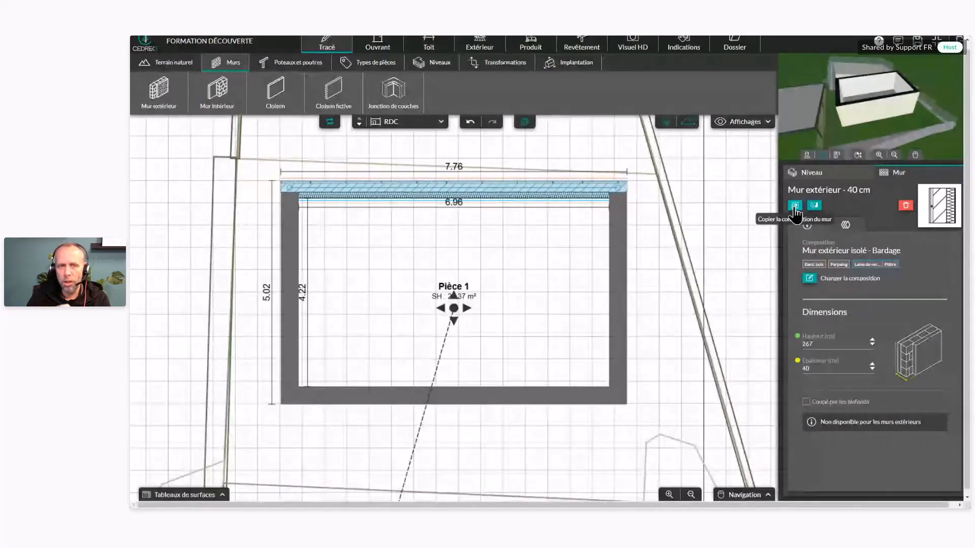
pyautogui.click(795, 206)
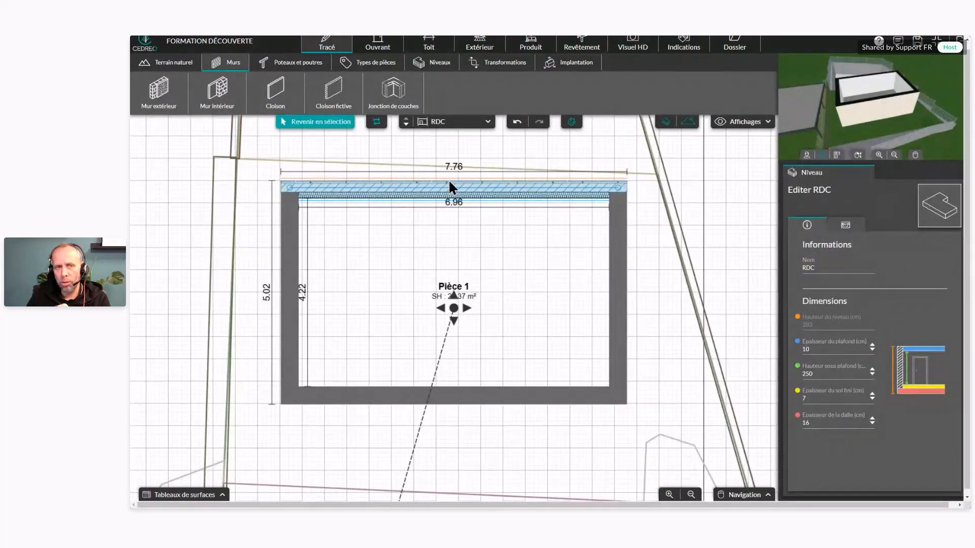
pyautogui.click(466, 198)
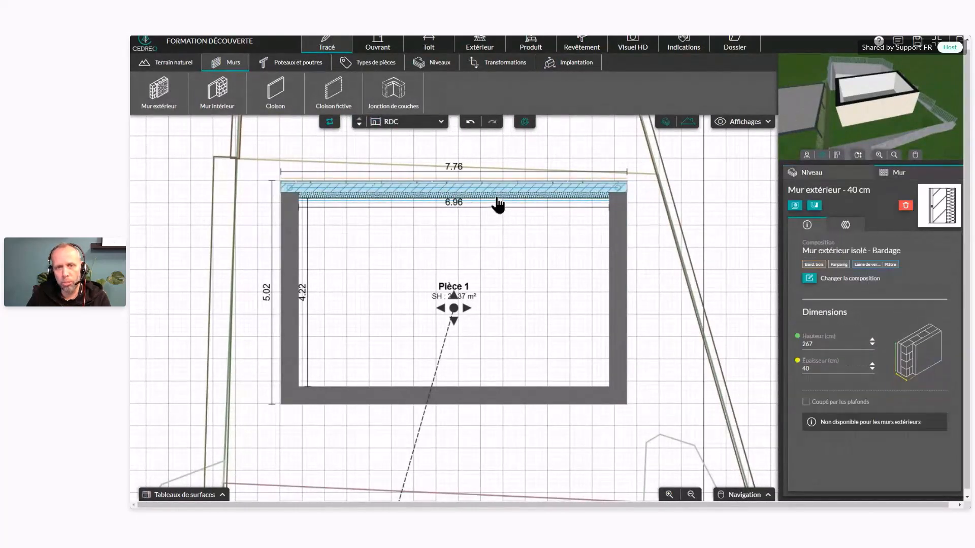
pyautogui.click(795, 206)
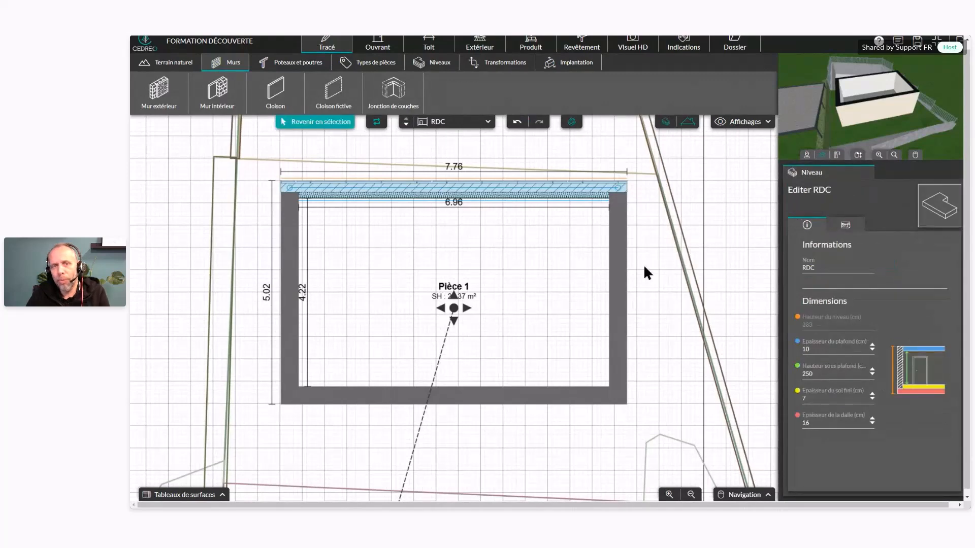
pyautogui.click(595, 191)
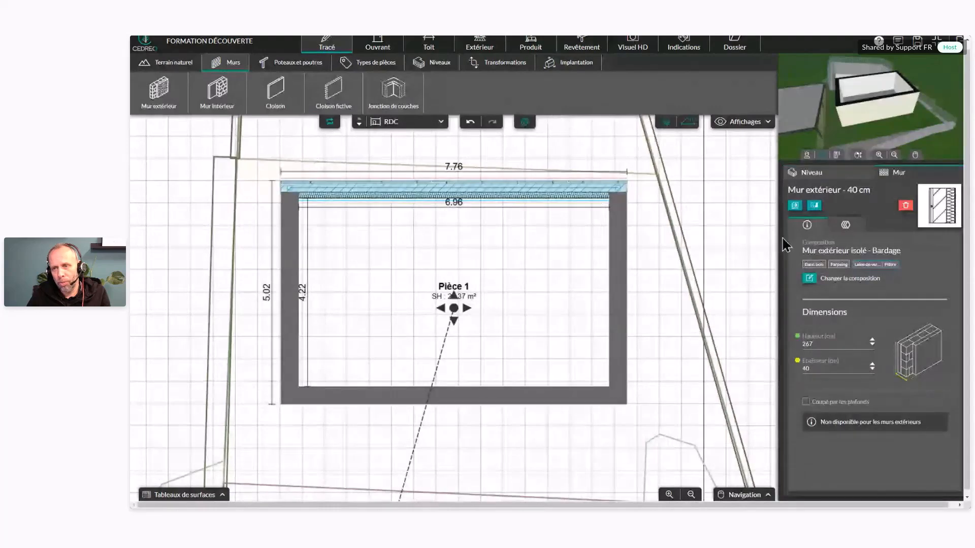
# Step: Copy the upper wall's composition to the right, lower and left walls of Pièce 1
pyautogui.click(796, 206)
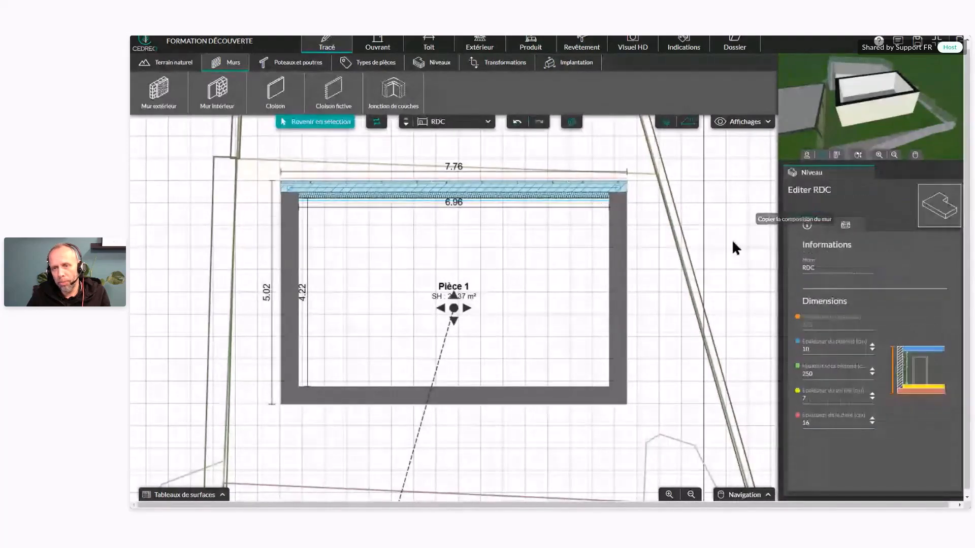
pyautogui.click(617, 306)
pyautogui.click(577, 397)
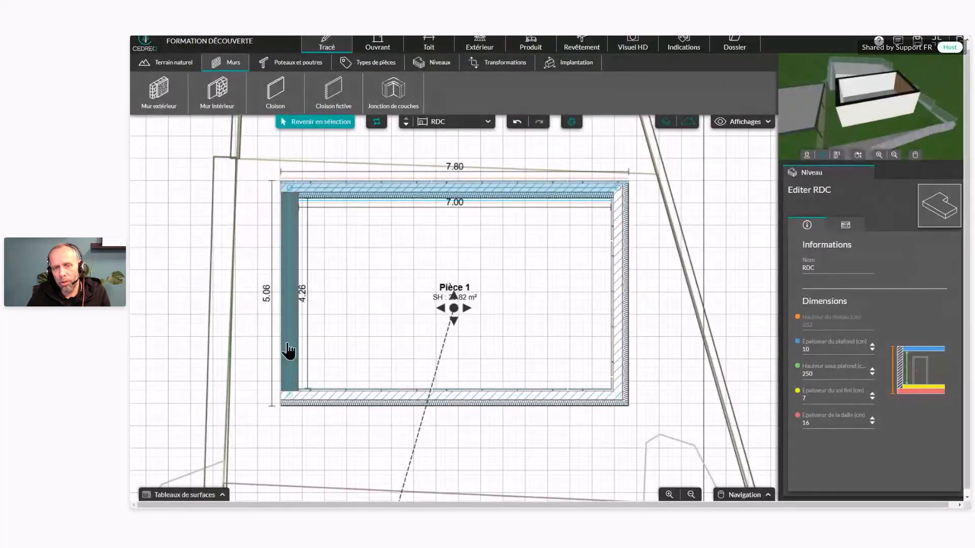
pyautogui.click(289, 325)
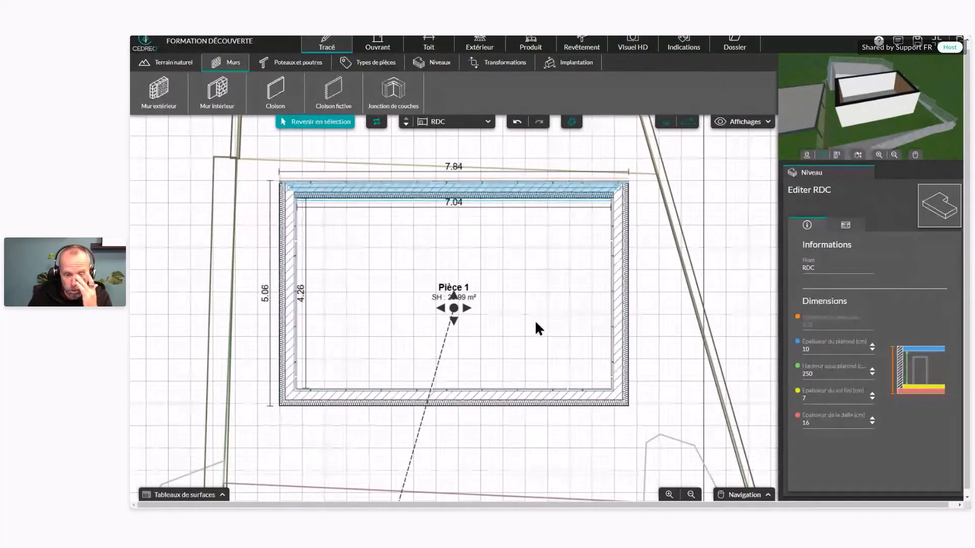
pyautogui.press('Escape')
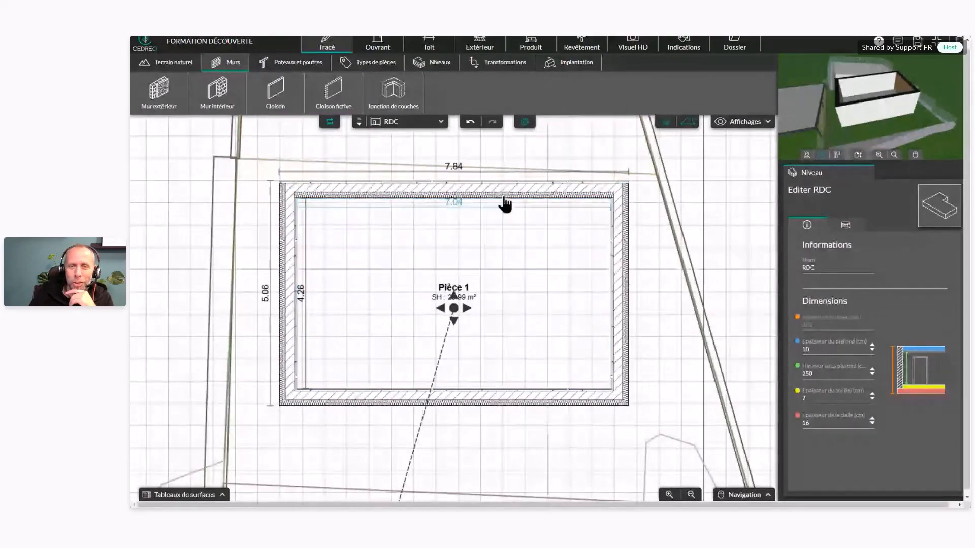
# Step: Undo all the wall edits on Pièce 1, back to the original four walls
pyautogui.click(470, 123)
pyautogui.click(470, 122)
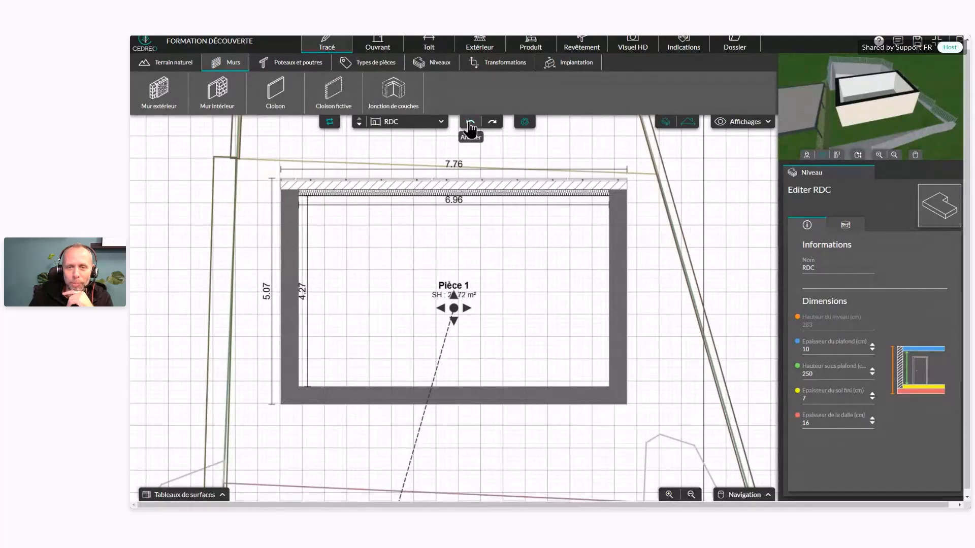
pyautogui.click(470, 123)
pyautogui.click(470, 122)
pyautogui.click(470, 122)
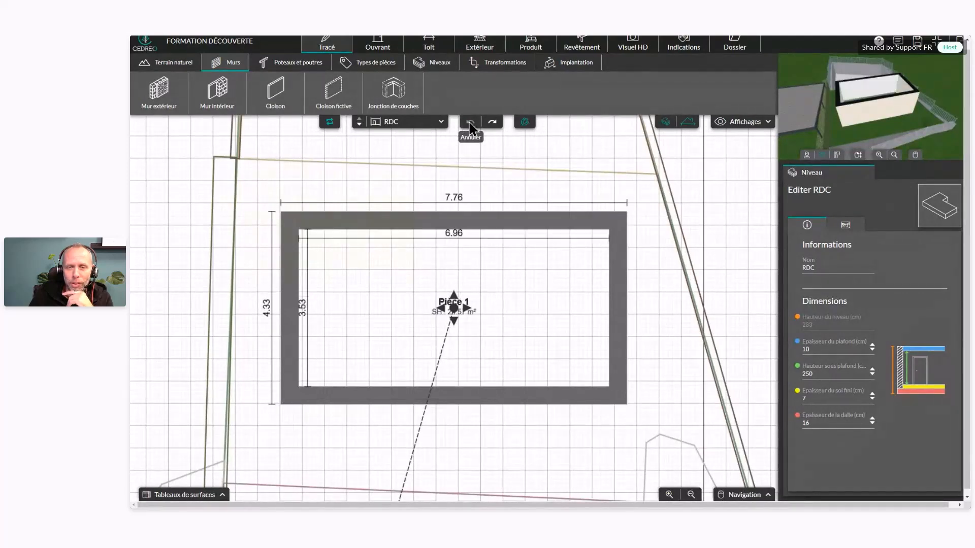
# Step: Change the composition of Pièce 1's upper wall to Mur extérieur isolé - Bardage
pyautogui.click(569, 238)
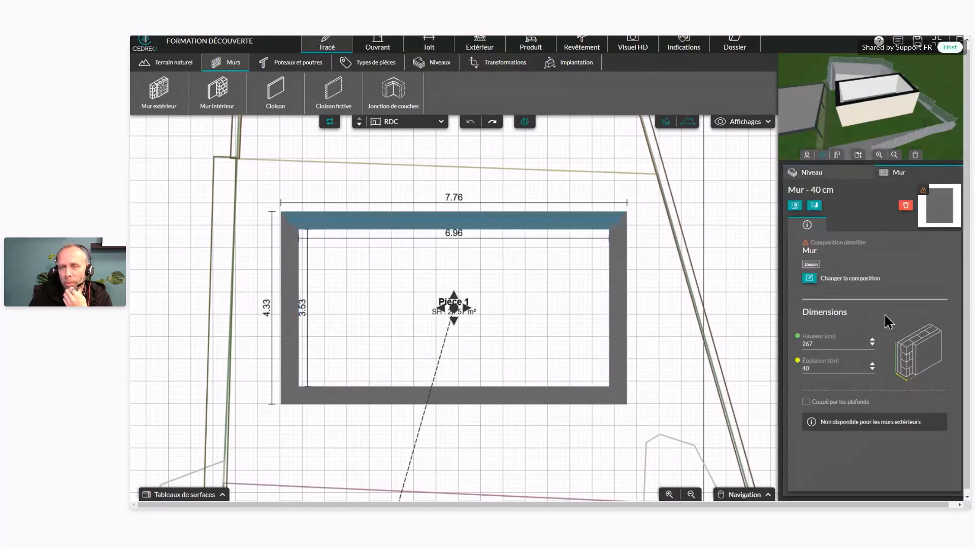
pyautogui.click(812, 288)
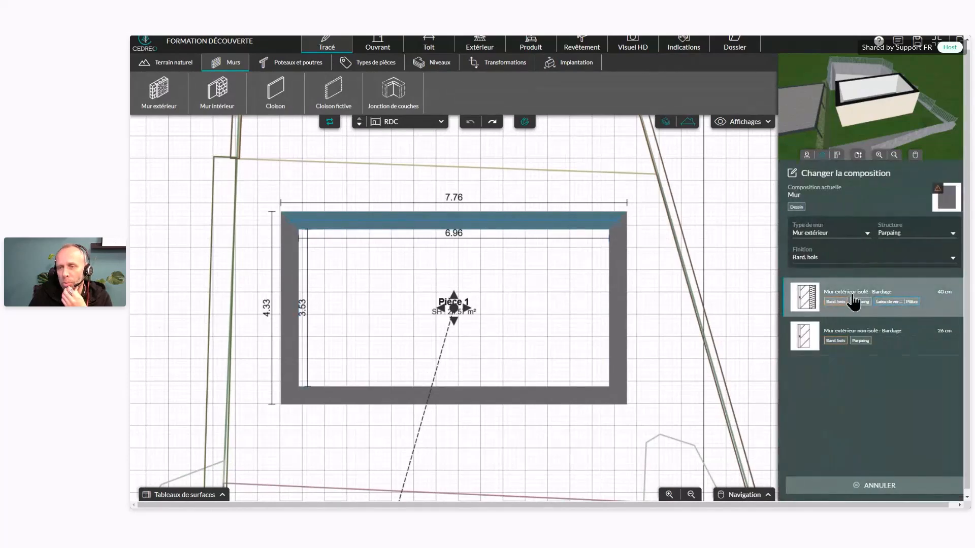
pyautogui.click(919, 307)
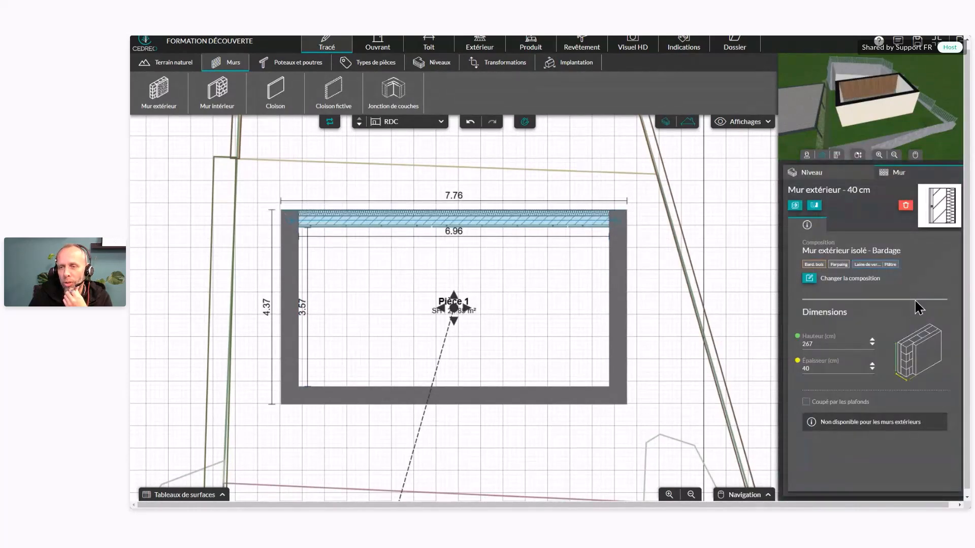
# Step: Copy the upper wall's composition to the right, lower and left walls of Pièce 1, and leave the copy mode
pyautogui.click(792, 207)
pyautogui.click(618, 305)
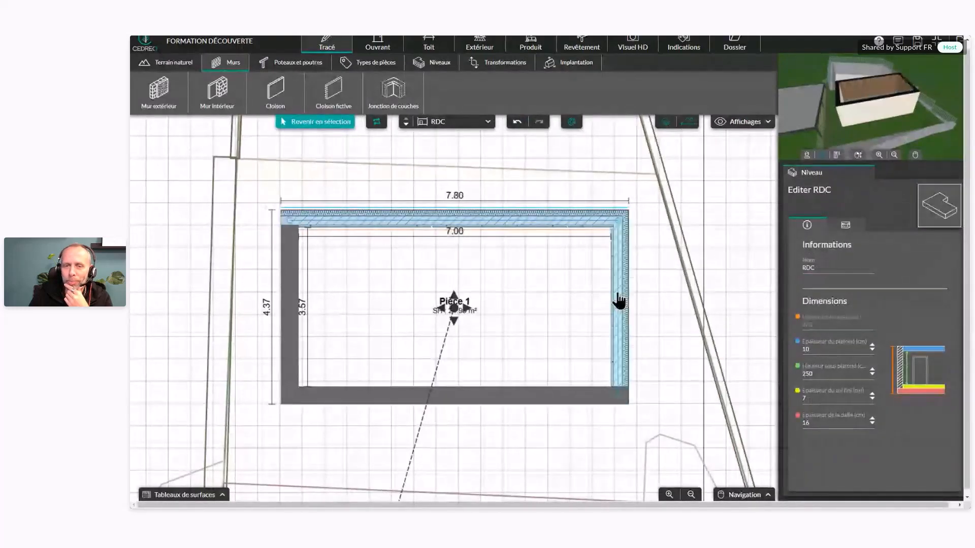
pyautogui.click(513, 398)
pyautogui.click(289, 348)
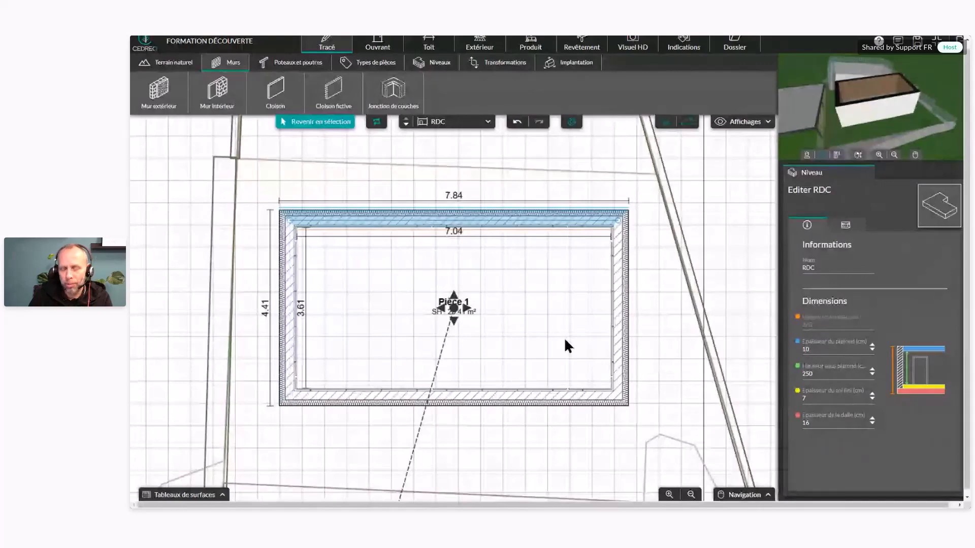
pyautogui.press('Escape')
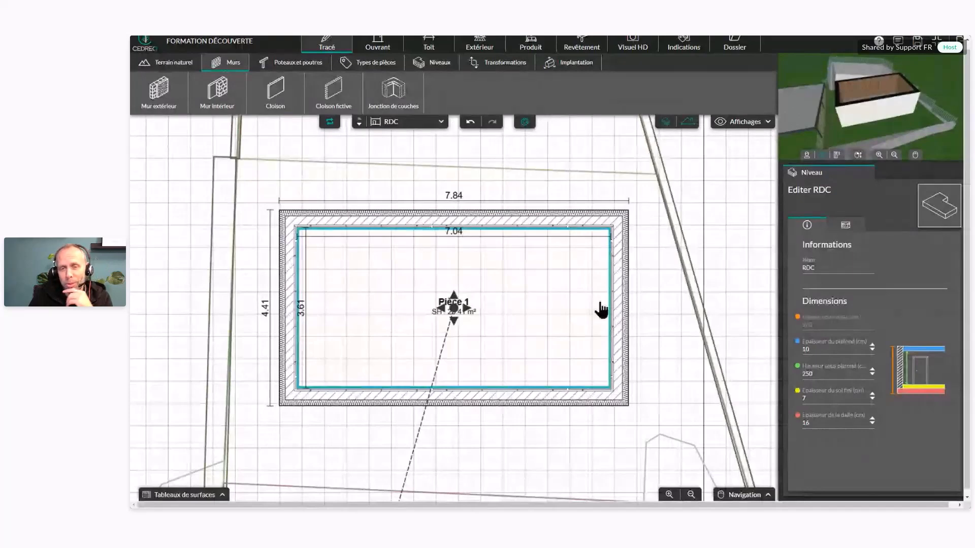
# Step: Reposition the upper wall and move the right wall inward, giving Pièce 1 outer dimensions of about 7.62 by 4.44 m
pyautogui.moveTo(580, 232)
pyautogui.mouseDown()
pyautogui.moveTo(581, 207)
pyautogui.moveTo(582, 220)
pyautogui.mouseUp()
pyautogui.moveTo(622, 290); pyautogui.dragTo(616, 285)
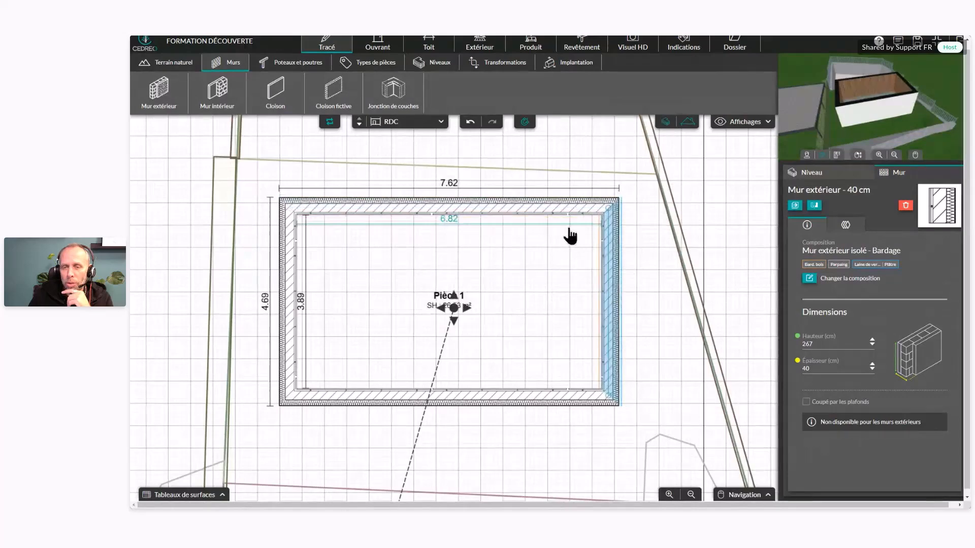
pyautogui.moveTo(573, 222); pyautogui.dragTo(573, 233)
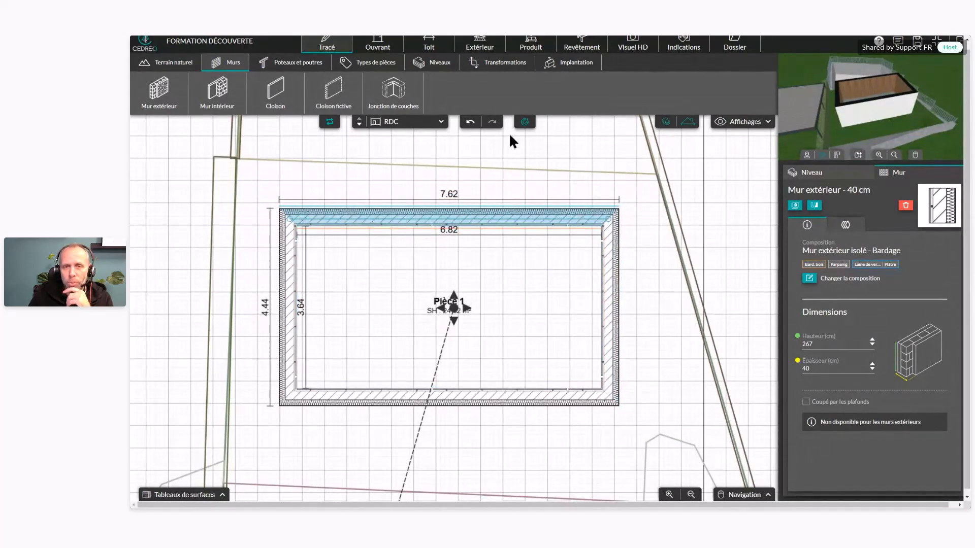
# Step: Undo the wall moves and all the composition changes on Pièce 1, and select its right wall
pyautogui.click(471, 125)
pyautogui.click(471, 124)
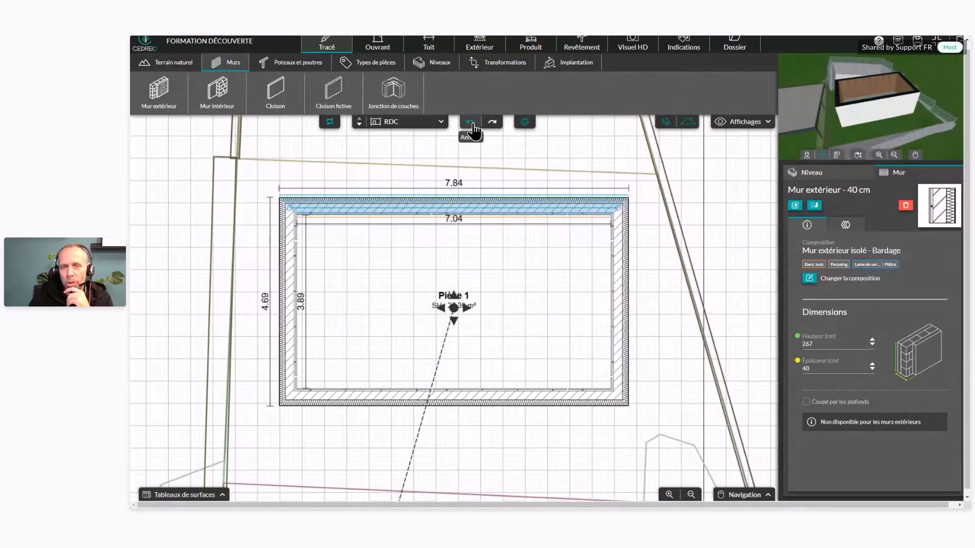
pyautogui.click(471, 125)
pyautogui.click(472, 124)
pyautogui.click(472, 125)
pyautogui.click(472, 125)
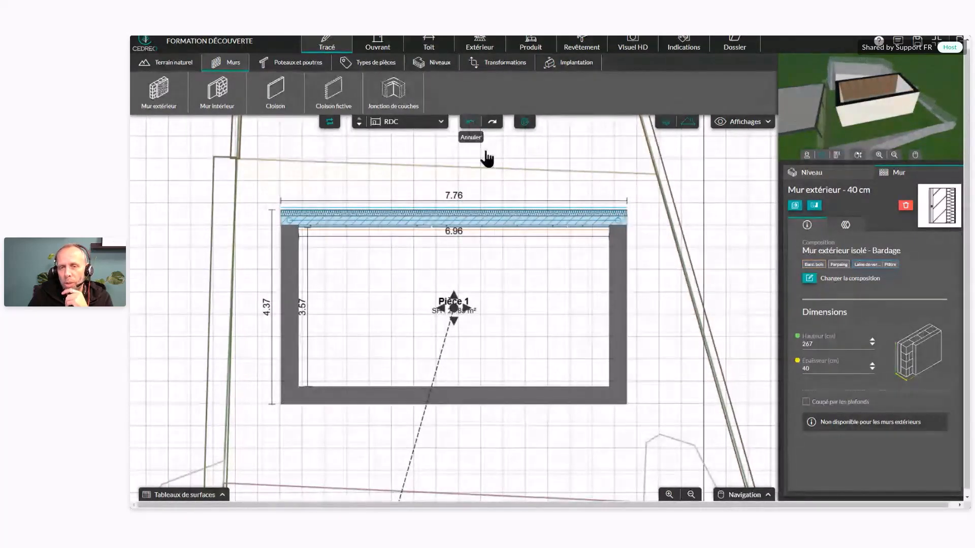
pyautogui.click(614, 273)
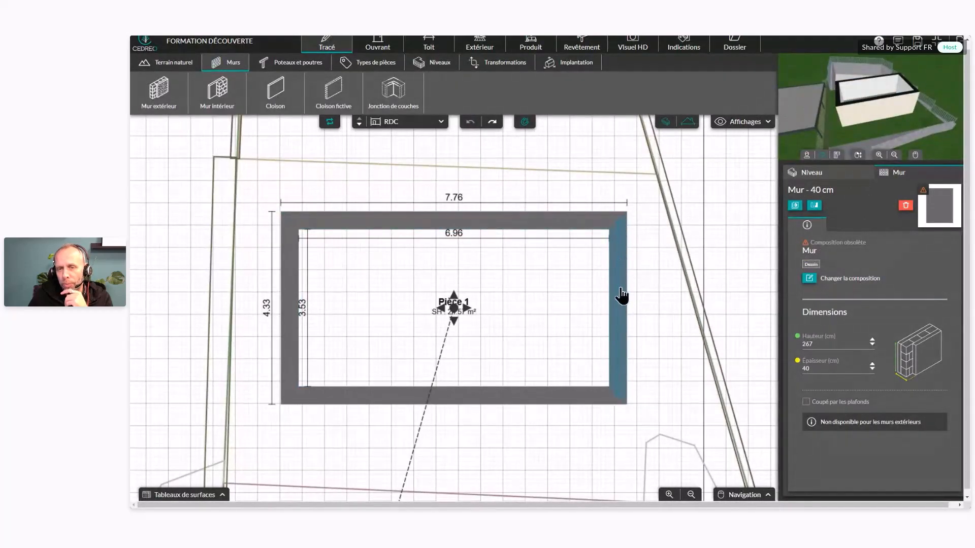
# Step: Draw a separate vertical exterior wall about 3.80 m long beside Pièce 1's left wall, using Mur extérieur isolé - Bardage
pyautogui.click(158, 91)
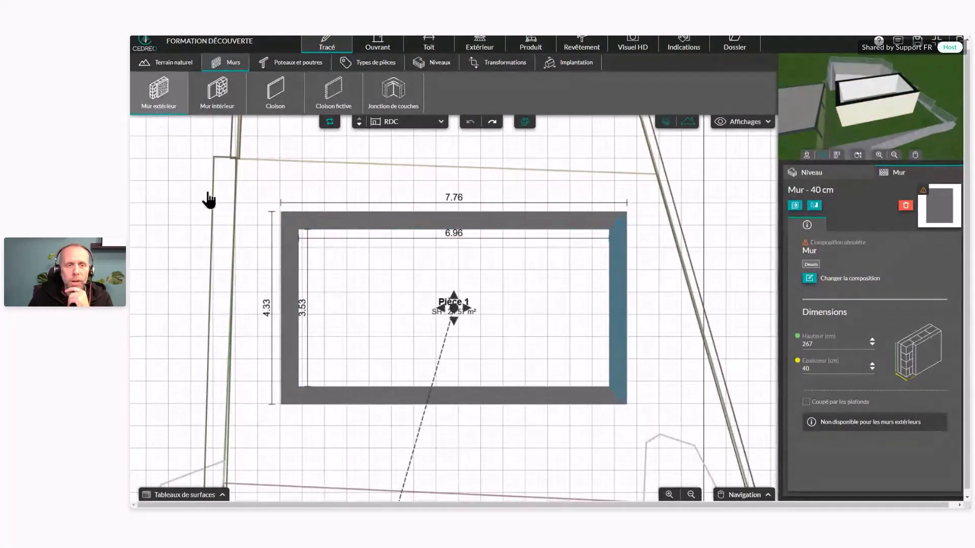
pyautogui.click(249, 222)
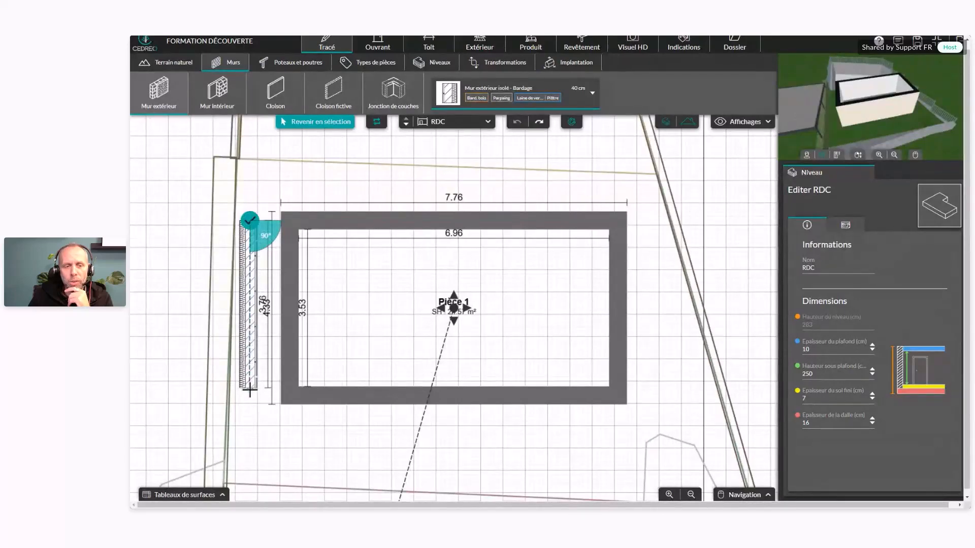
pyautogui.doubleClick(249, 390)
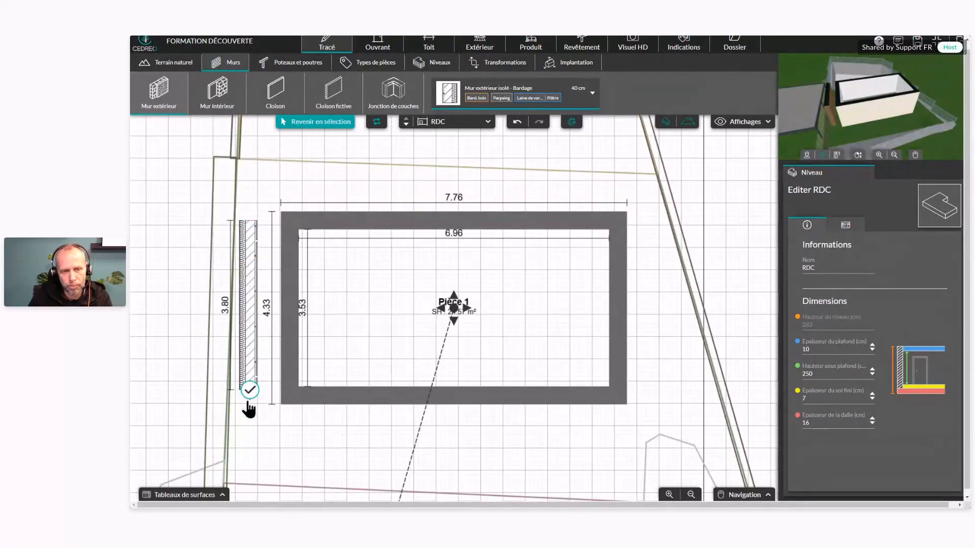
pyautogui.press('Escape')
# Step: Compare the new layered wall with the obsolete left wall, and change the upper wall's composition to Mur extérieur isolé - Bardage
pyautogui.scroll(8, 256, 333)
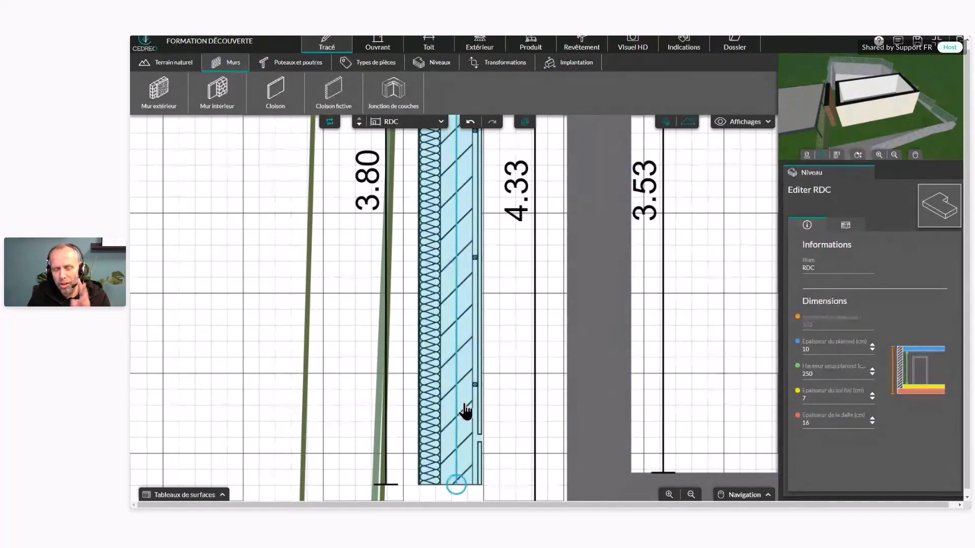
pyautogui.scroll(-5, 460, 418)
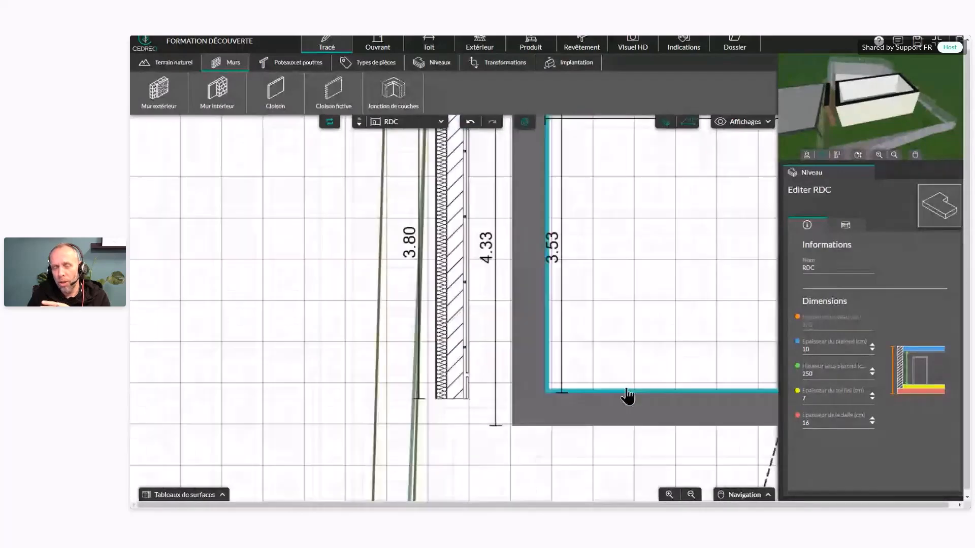
pyautogui.click(511, 347)
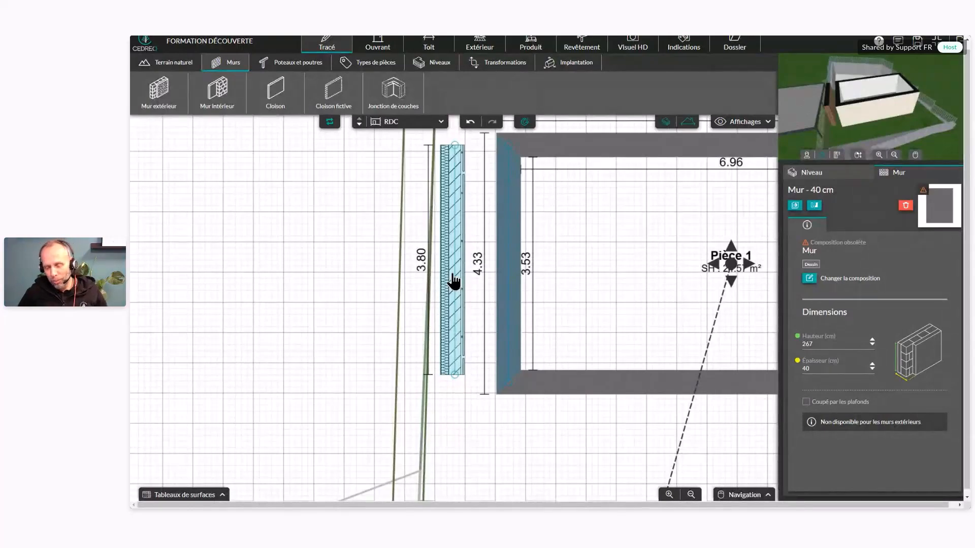
pyautogui.scroll(-3, 457, 279)
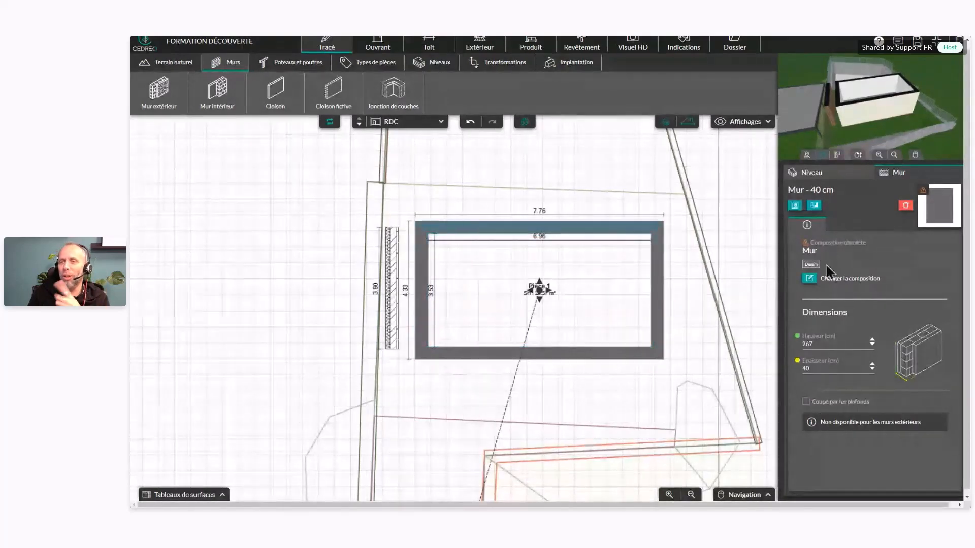
pyautogui.click(809, 281)
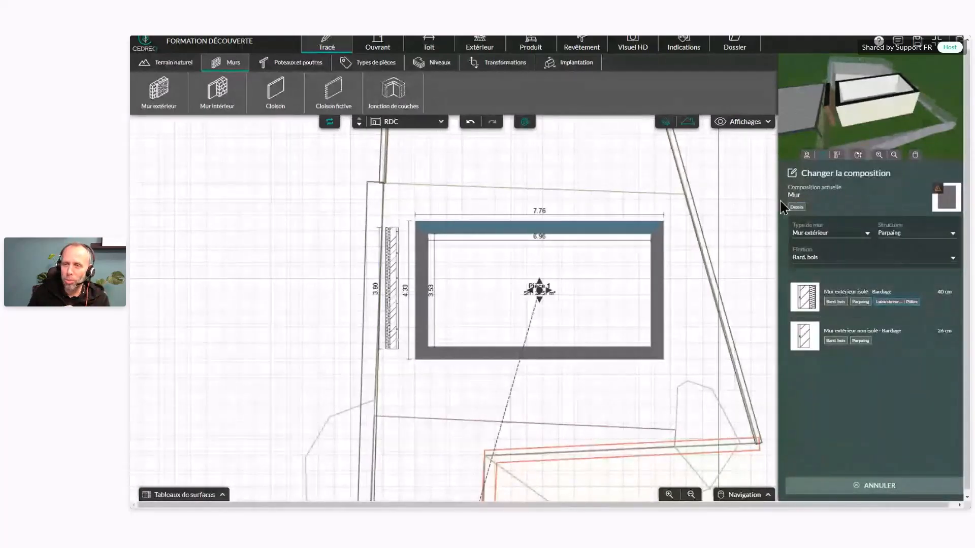
pyautogui.click(822, 295)
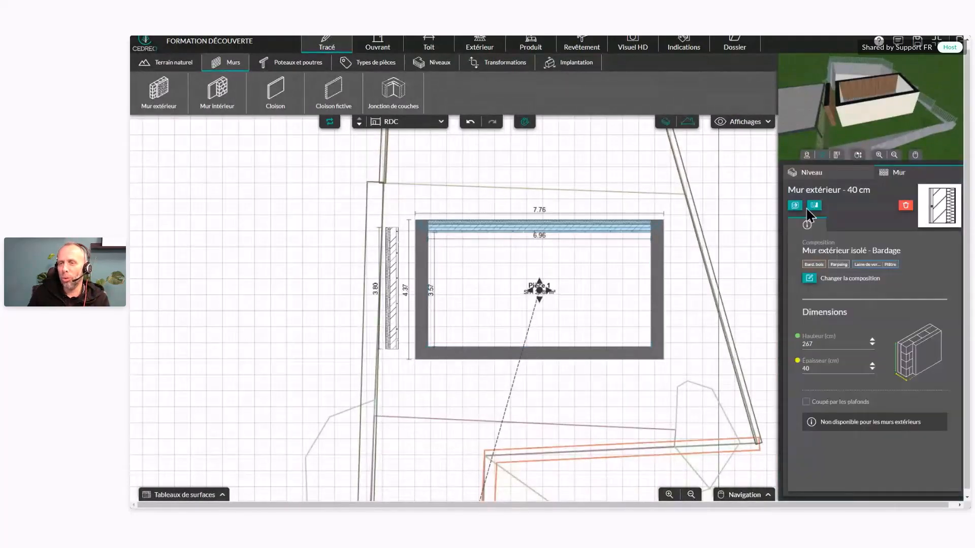
# Step: Copy the upper wall's composition to Pièce 1's other three walls and shift the lower and right walls to about 7.90 by 4.30 m overall
pyautogui.click(794, 207)
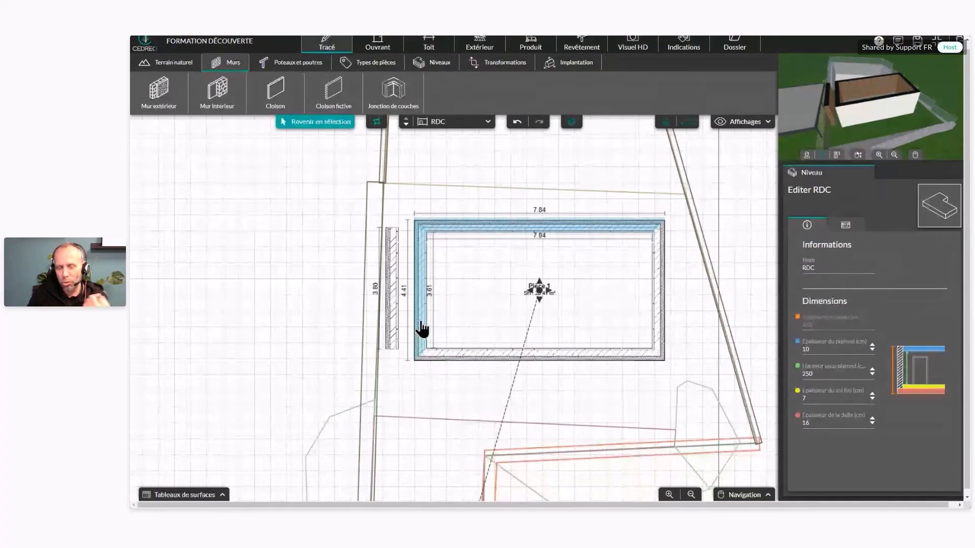
pyautogui.click(599, 357)
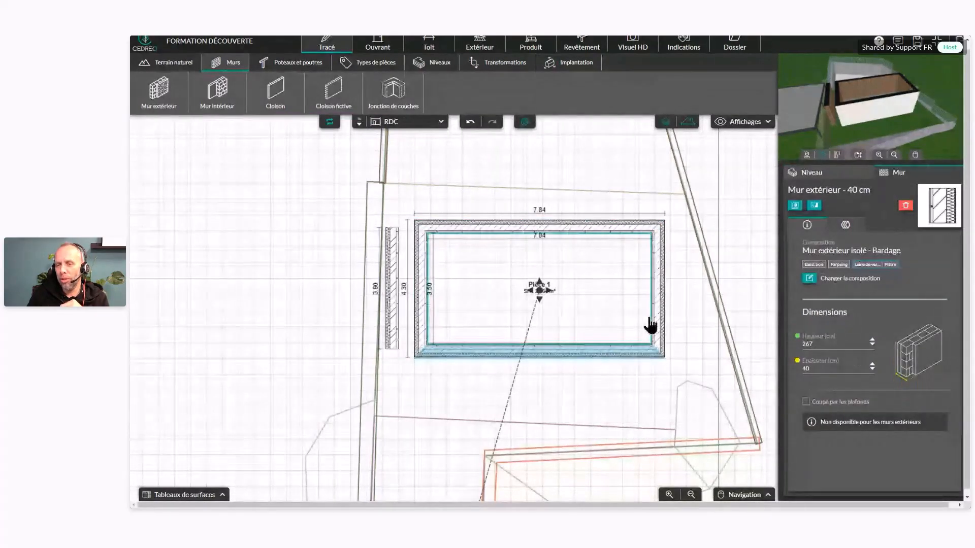
pyautogui.moveTo(651, 325); pyautogui.dragTo(654, 325)
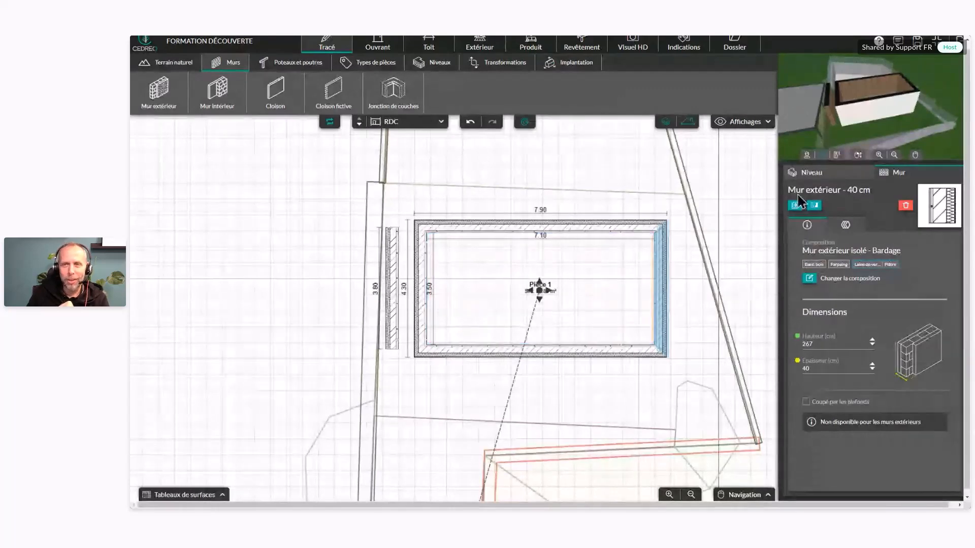
# Step: Save and close the project, and go to the list of own projects
pyautogui.click(959, 44)
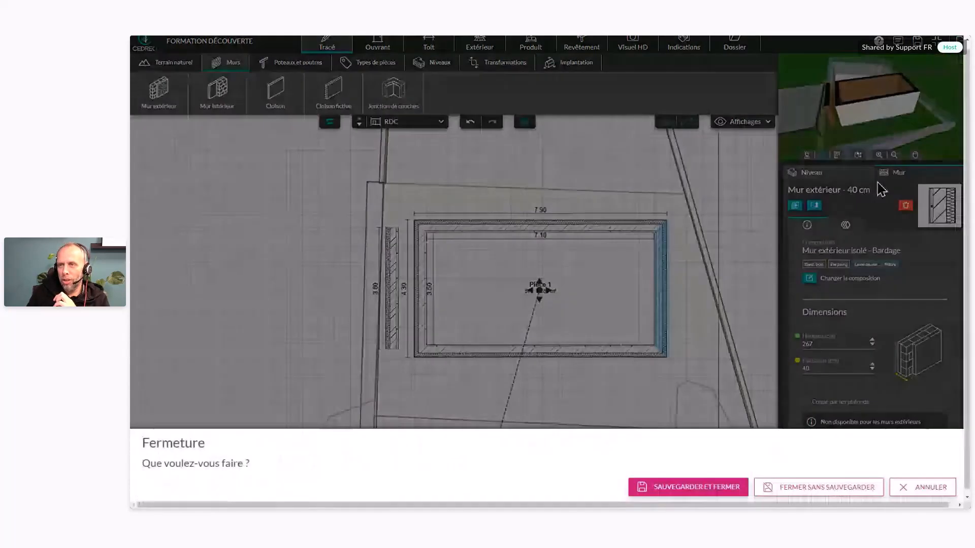
pyautogui.click(720, 488)
pyautogui.click(173, 154)
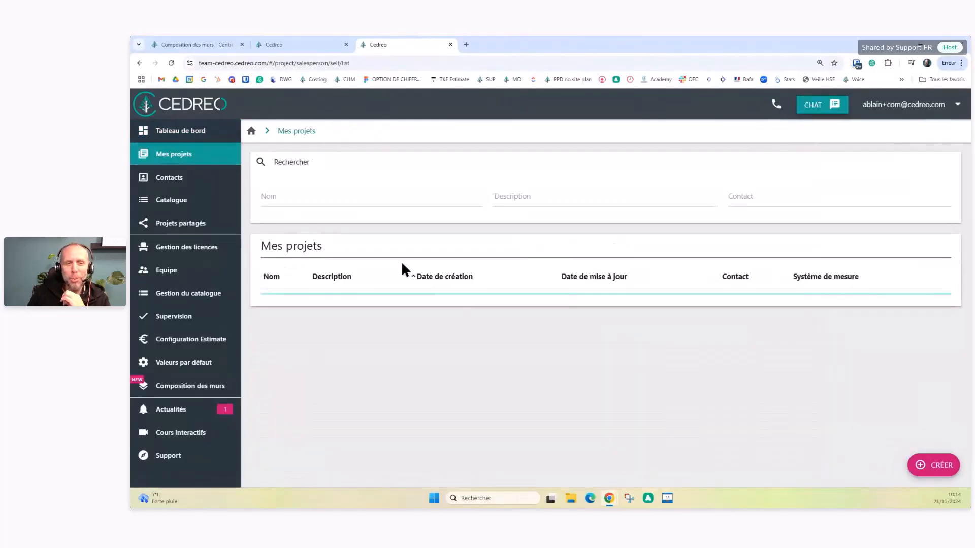
# Step: Create a metric project named Deuxième projet compo murs and open its plan
pyautogui.click(933, 469)
pyautogui.click(442, 199)
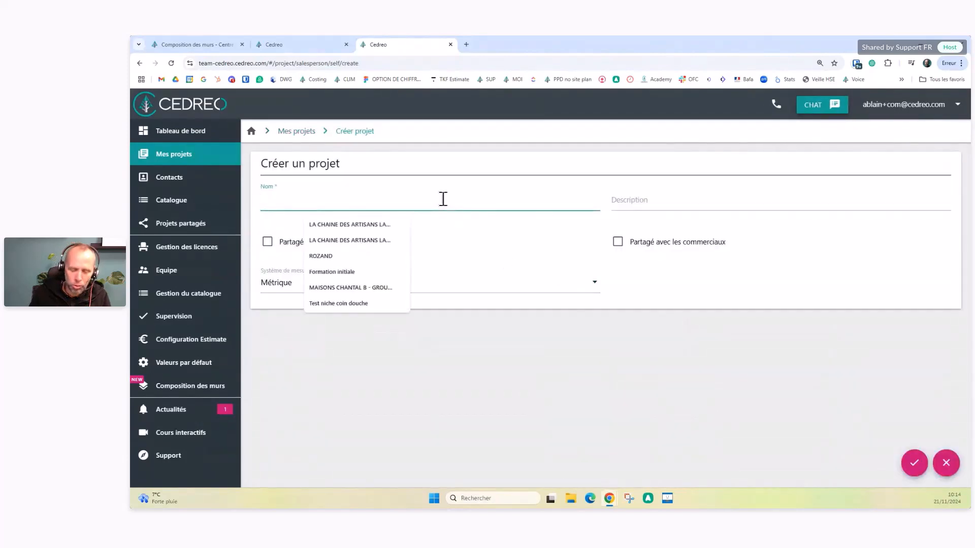
pyautogui.write('Deuxième pr')
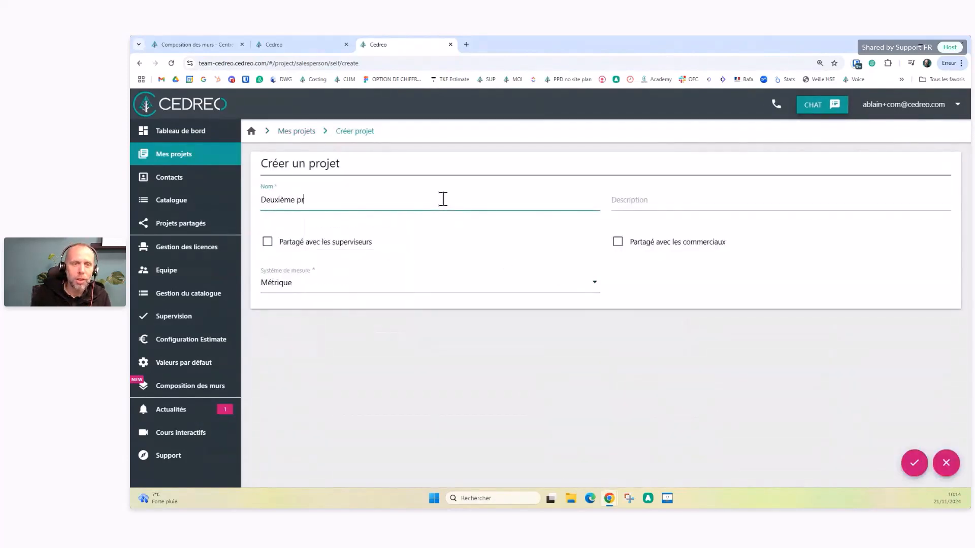
pyautogui.write('ojet compo ')
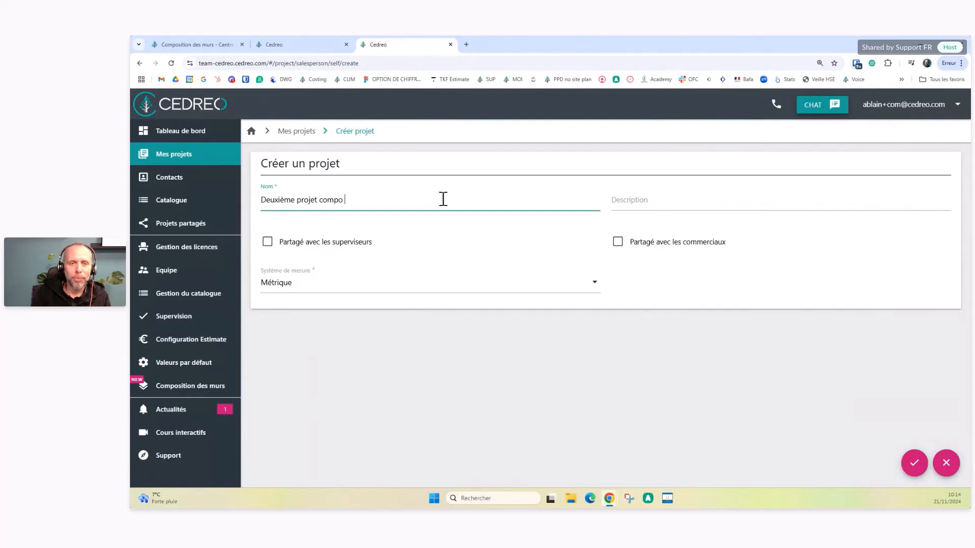
pyautogui.write('mur')
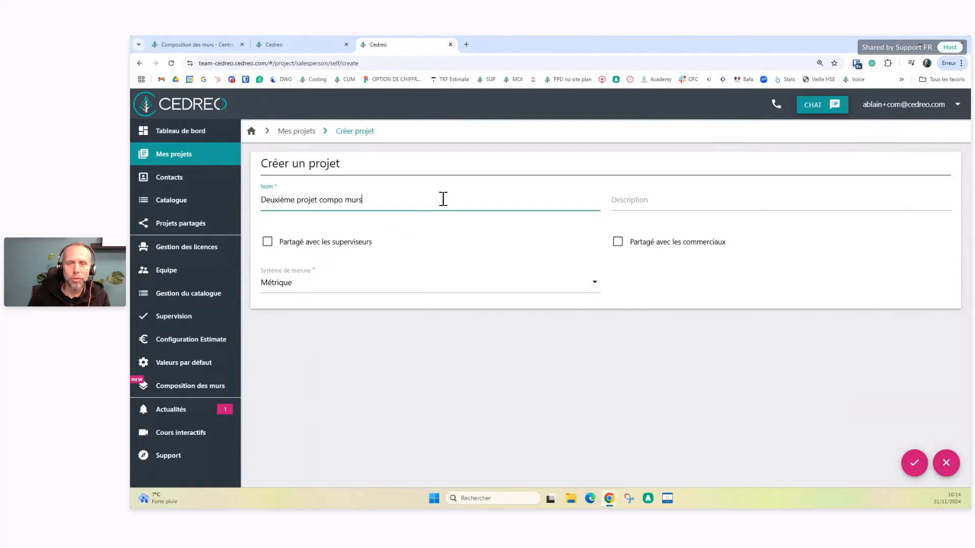
pyautogui.write('s')
pyautogui.click(912, 464)
pyautogui.click(904, 466)
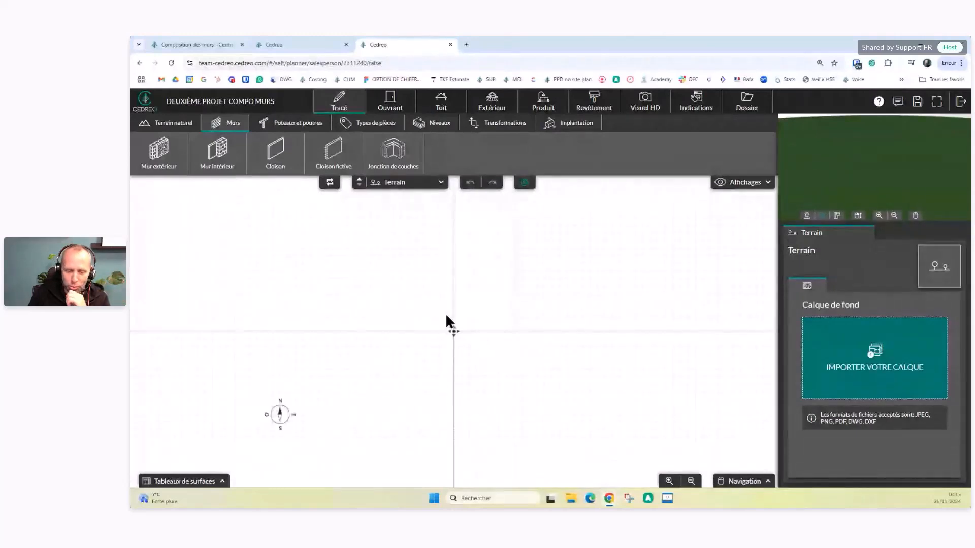
# Step: Draw a closed rectangular room of about 12.09 by 8.42 m with the exterior wall composition Mur extérieur isolé - Bardage
pyautogui.click(173, 158)
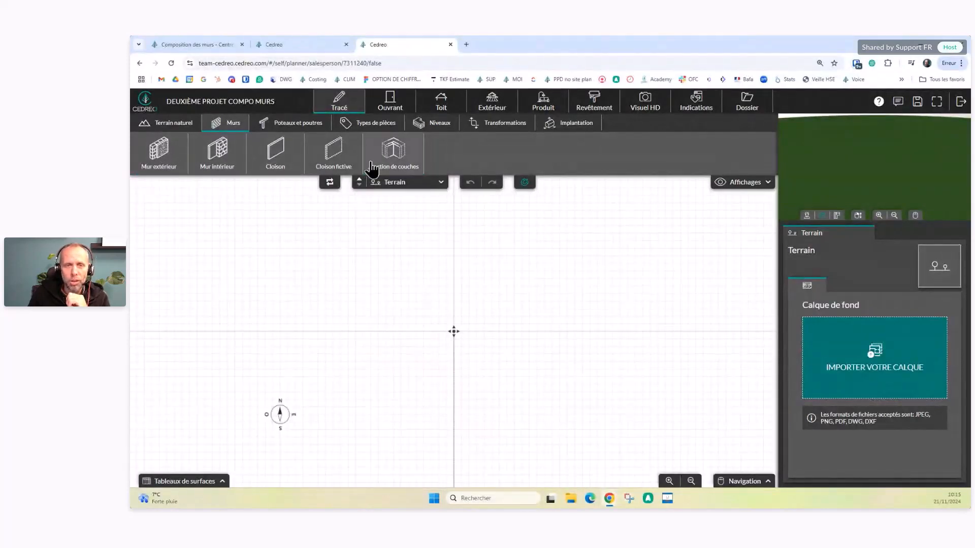
pyautogui.click(166, 167)
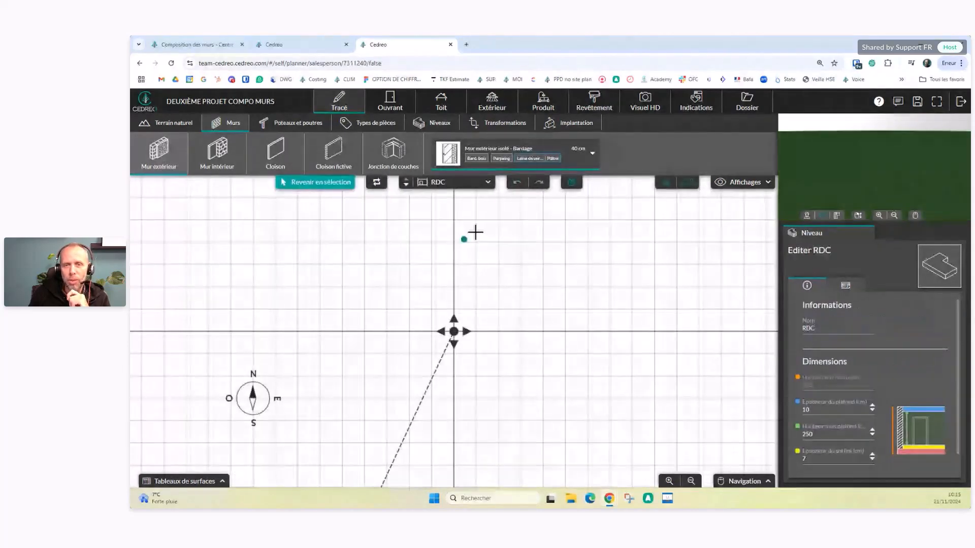
pyautogui.scroll(-3, 465, 269)
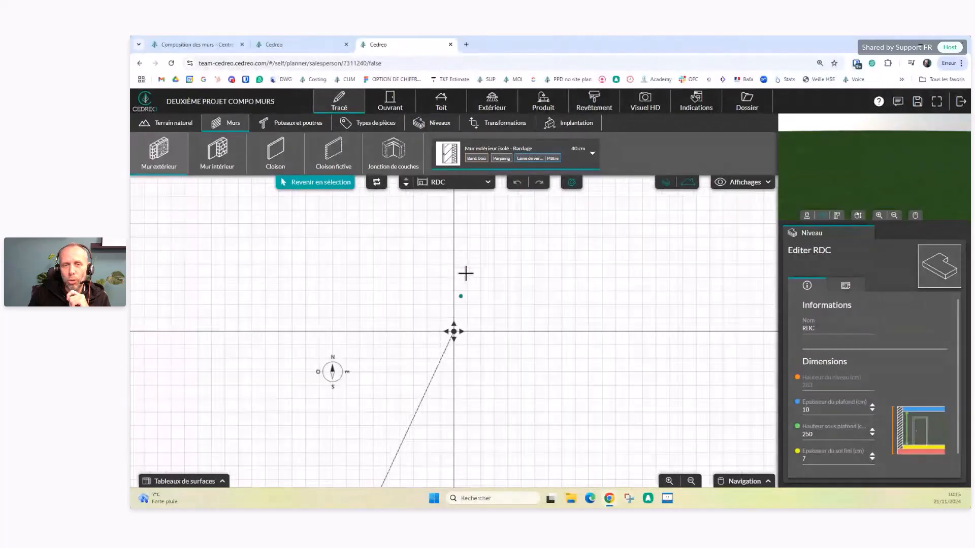
pyautogui.click(937, 101)
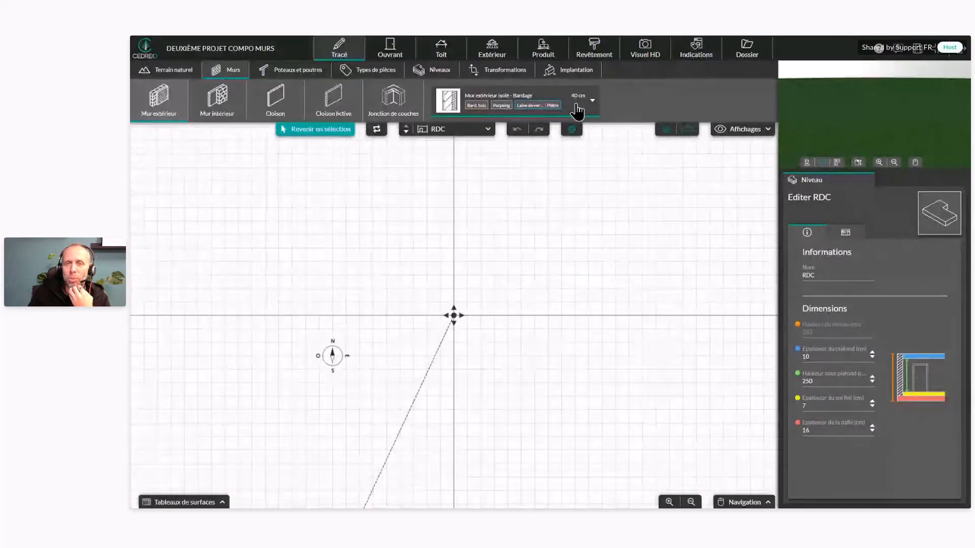
pyautogui.click(577, 111)
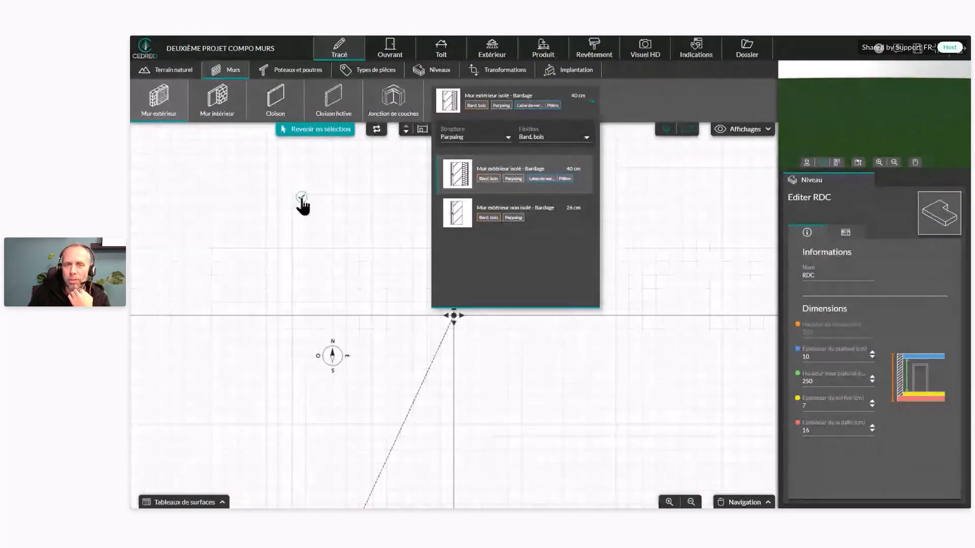
pyautogui.click(301, 198)
pyautogui.click(619, 200)
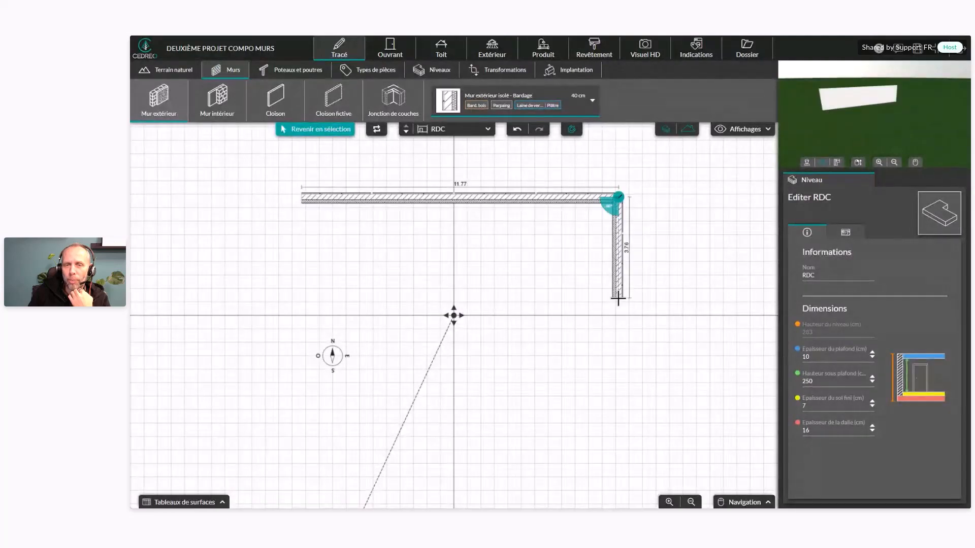
pyautogui.click(618, 417)
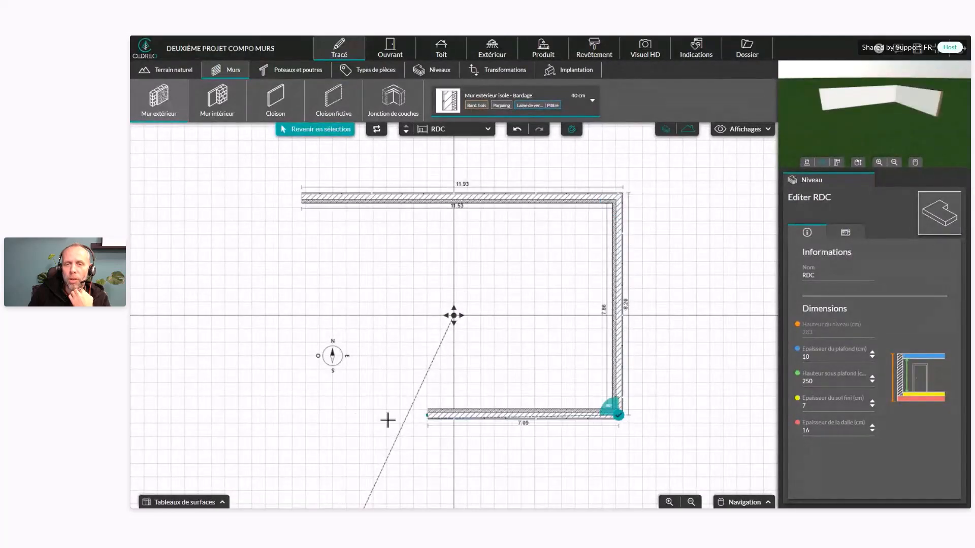
pyautogui.click(304, 416)
pyautogui.click(302, 199)
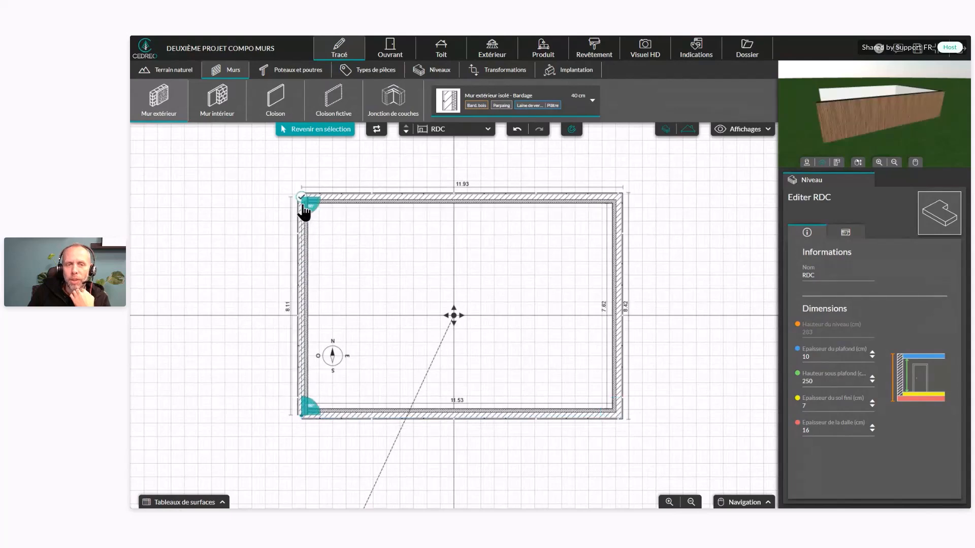
pyautogui.click(302, 206)
# Step: Draw a second room of about 7.65 by 8.16 m east of Pièce 1 with the Mur extérieur non isolé - Bardage composition
pyautogui.moveTo(508, 283); pyautogui.dragTo(329, 279)
pyautogui.scroll(-1, 597, 229)
pyautogui.scroll(-1, 600, 326)
pyautogui.click(159, 101)
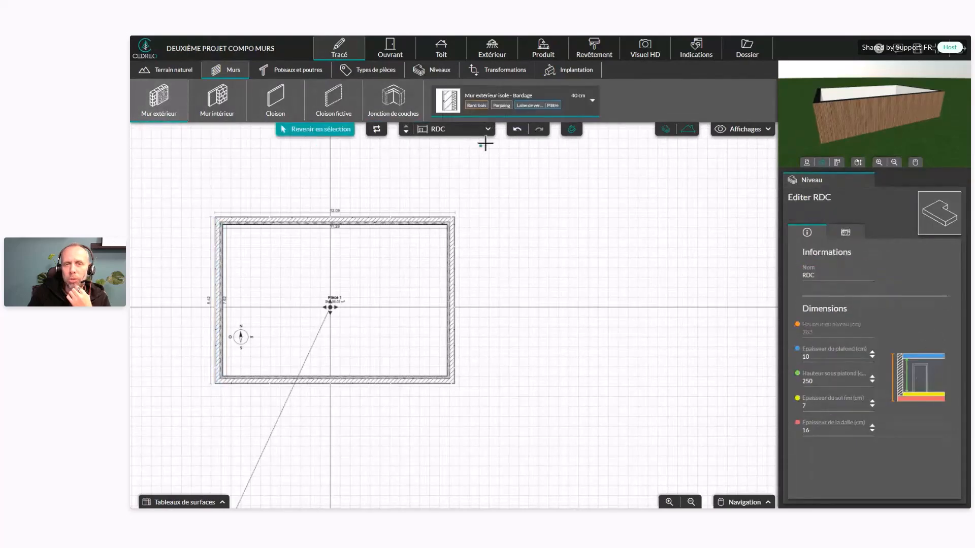
pyautogui.click(592, 101)
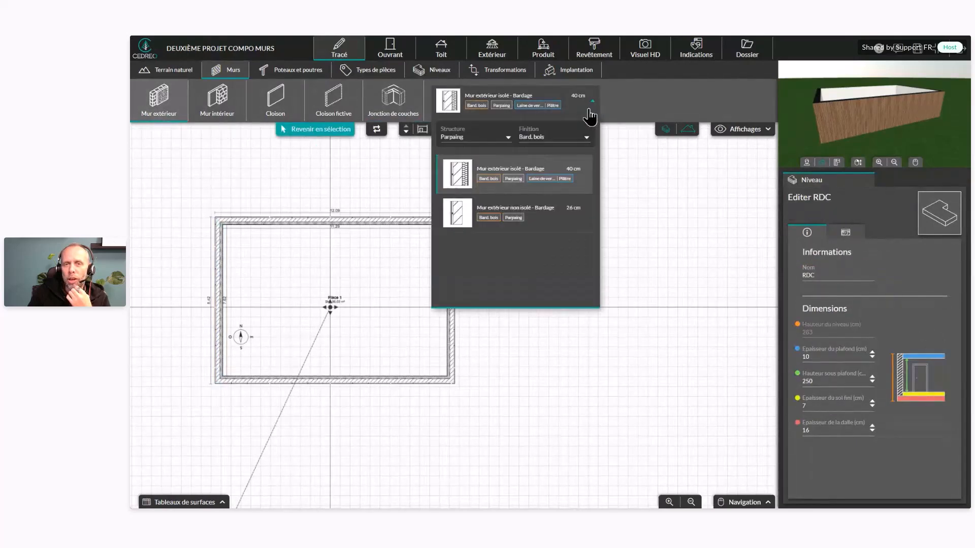
pyautogui.click(547, 224)
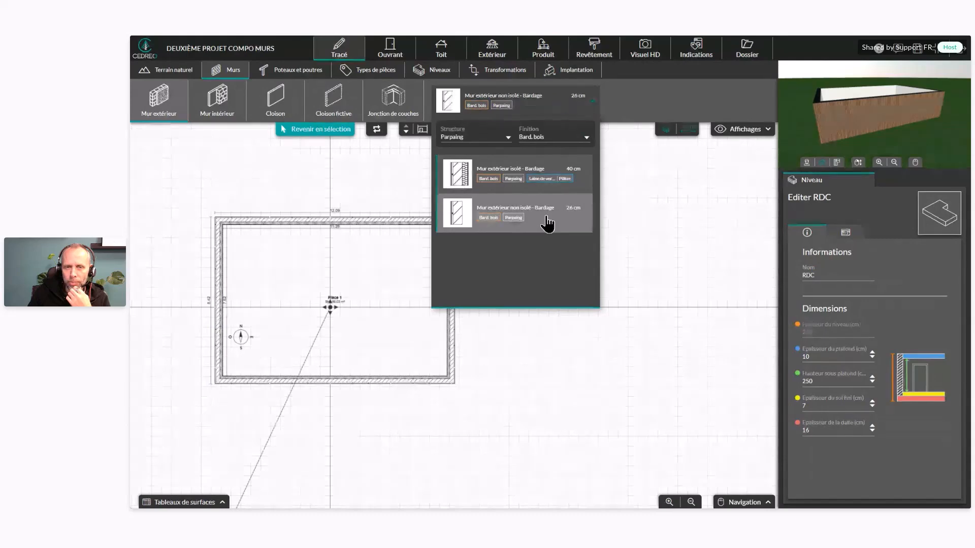
pyautogui.click(536, 216)
pyautogui.click(682, 215)
pyautogui.click(683, 371)
pyautogui.click(537, 371)
pyautogui.click(536, 217)
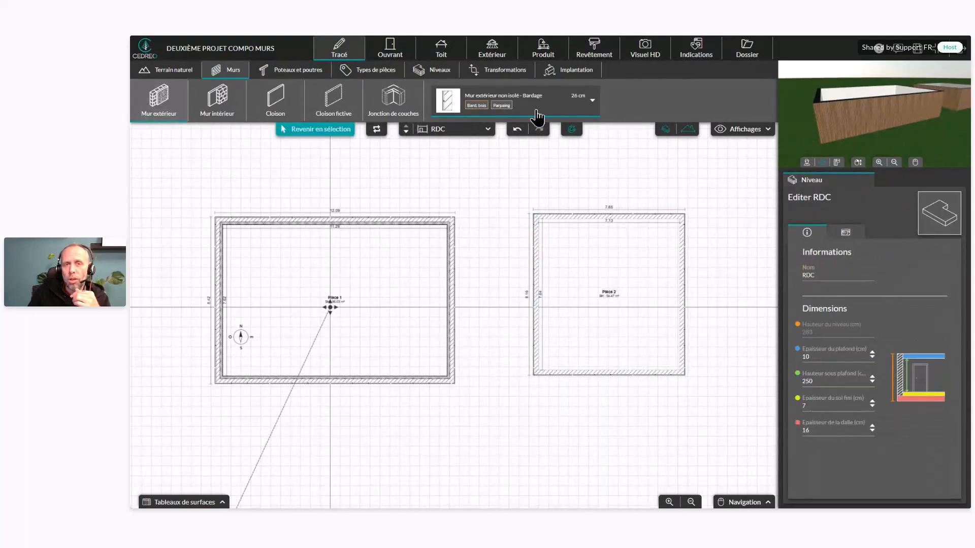
# Step: Filter exterior compositions by the Enduit finish and draw a room of about 11.8 by 7.7 m below Pièce 1 with Mur extérieur isolé
pyautogui.click(534, 115)
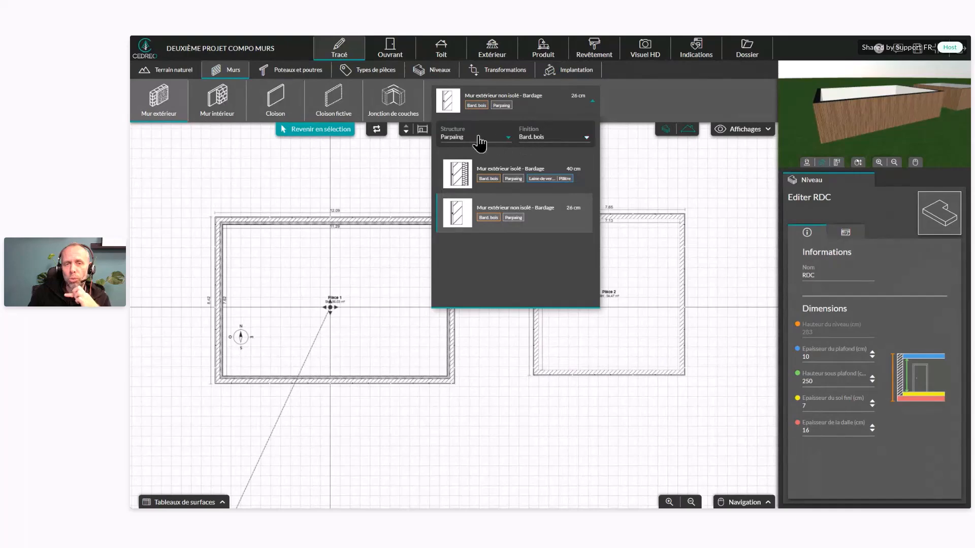
pyautogui.click(563, 145)
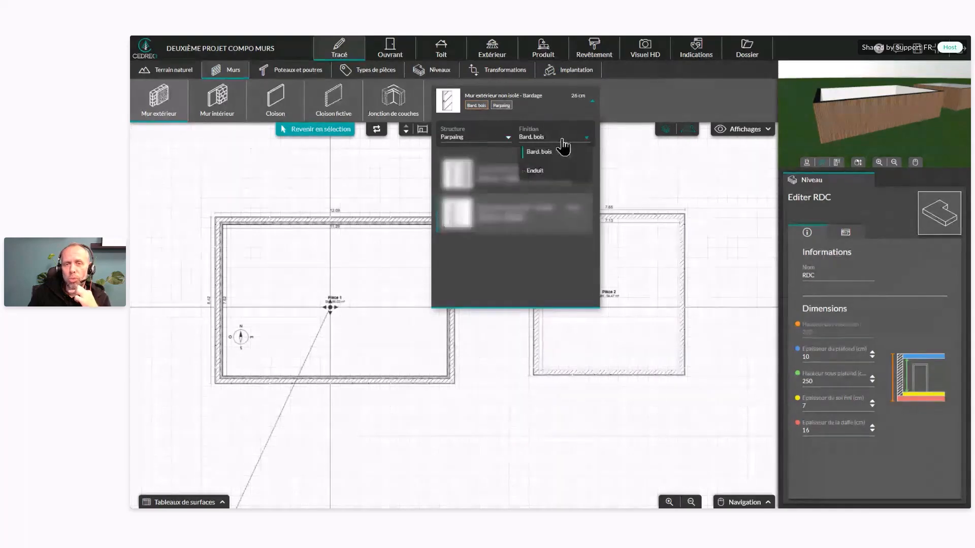
pyautogui.click(555, 171)
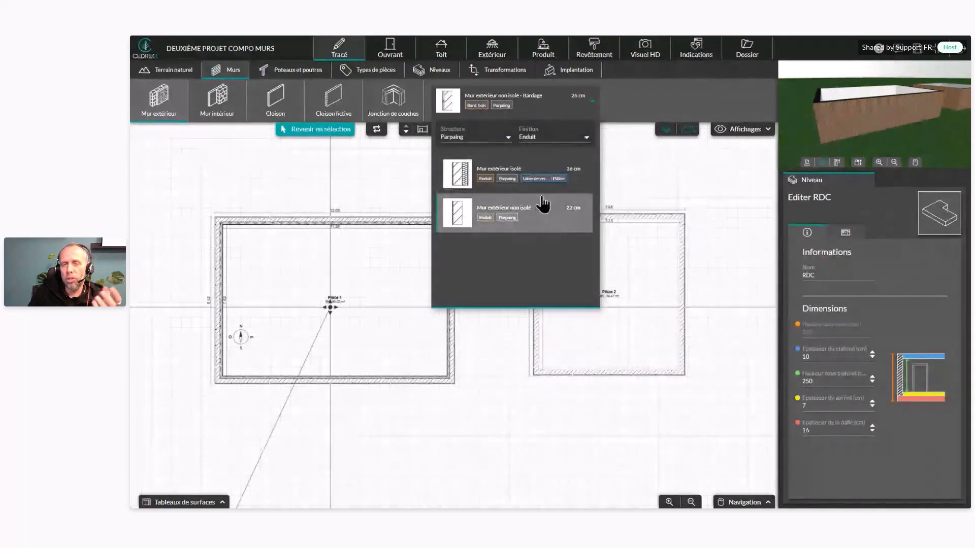
pyautogui.click(529, 173)
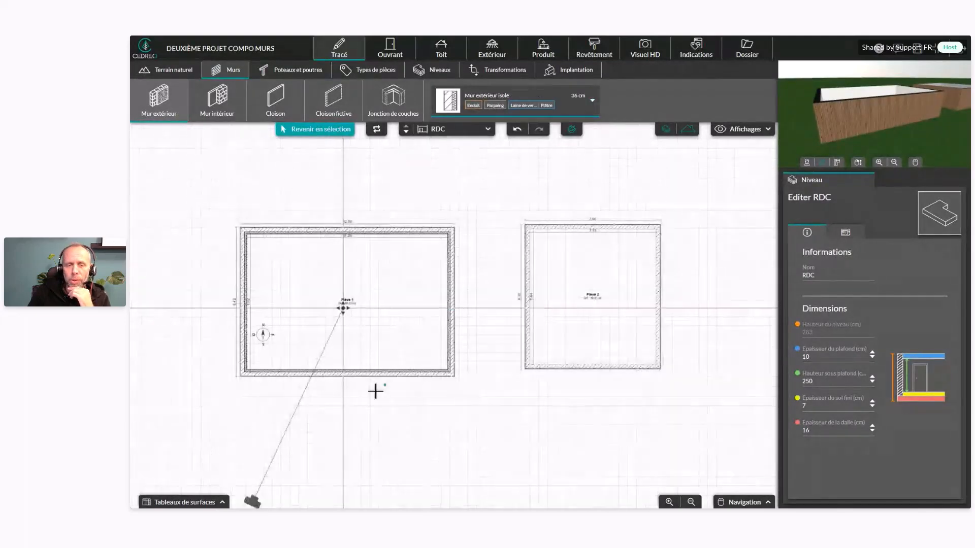
pyautogui.moveTo(376, 391); pyautogui.dragTo(471, 287, button='middle')
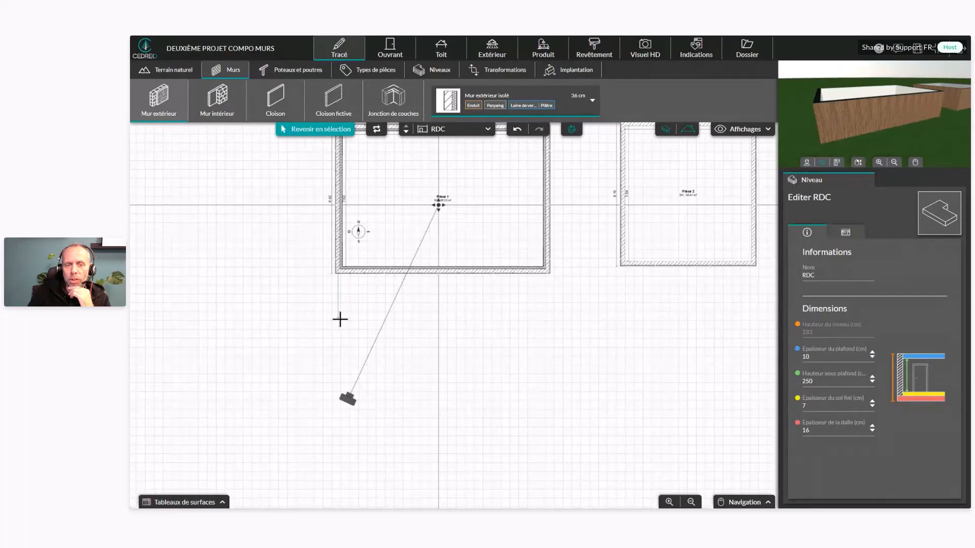
pyautogui.click(338, 318)
pyautogui.click(544, 319)
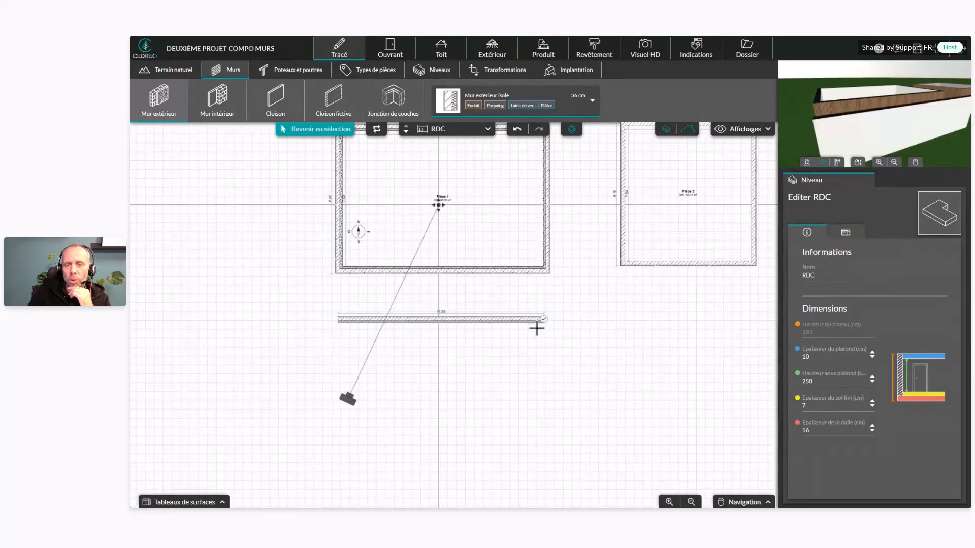
pyautogui.click(546, 450)
pyautogui.click(340, 451)
pyautogui.click(338, 320)
pyautogui.click(339, 332)
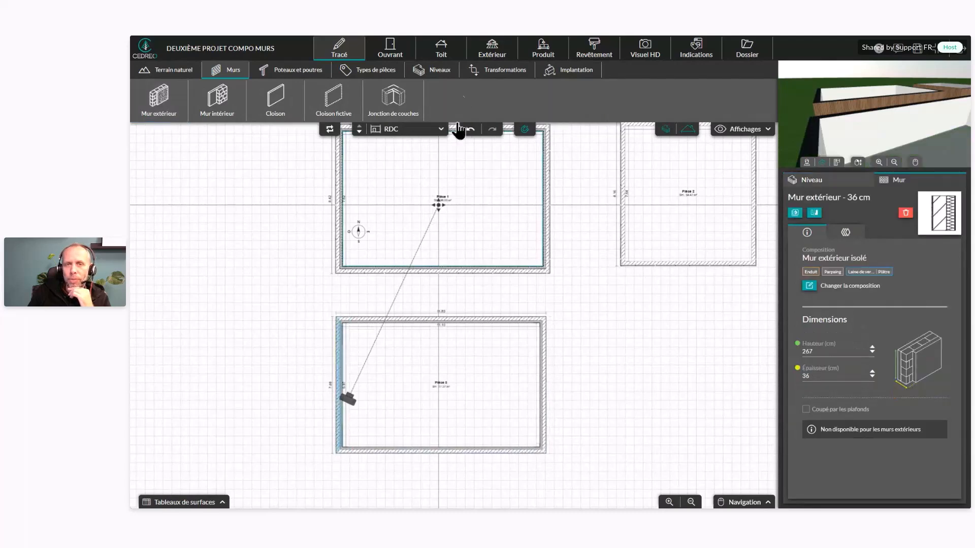
# Step: Inspect the exterior finishes of the three rooms in the 3D view from several angles
pyautogui.click(543, 49)
pyautogui.scroll(-5, 679, 215)
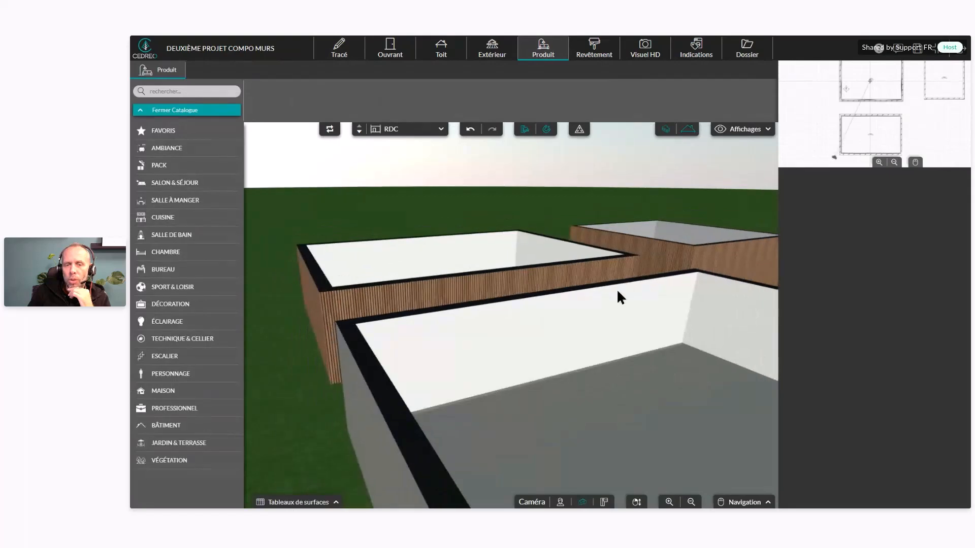
pyautogui.moveTo(589, 328)
pyautogui.mouseDown()
pyautogui.moveTo(553, 328)
pyautogui.moveTo(574, 326)
pyautogui.mouseUp()
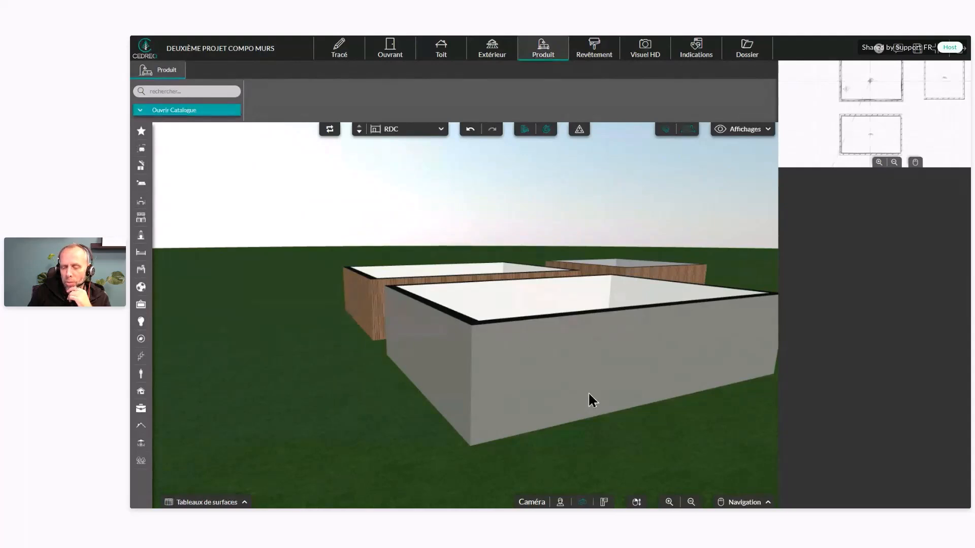
pyautogui.moveTo(647, 379); pyautogui.dragTo(620, 375)
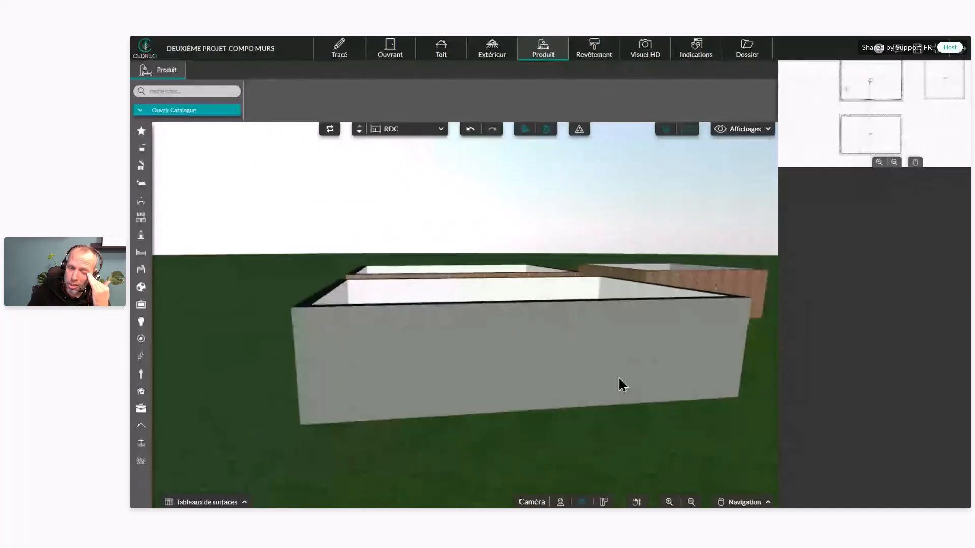
pyautogui.moveTo(647, 355)
pyautogui.mouseDown()
pyautogui.moveTo(620, 359)
pyautogui.moveTo(645, 354)
pyautogui.mouseUp()
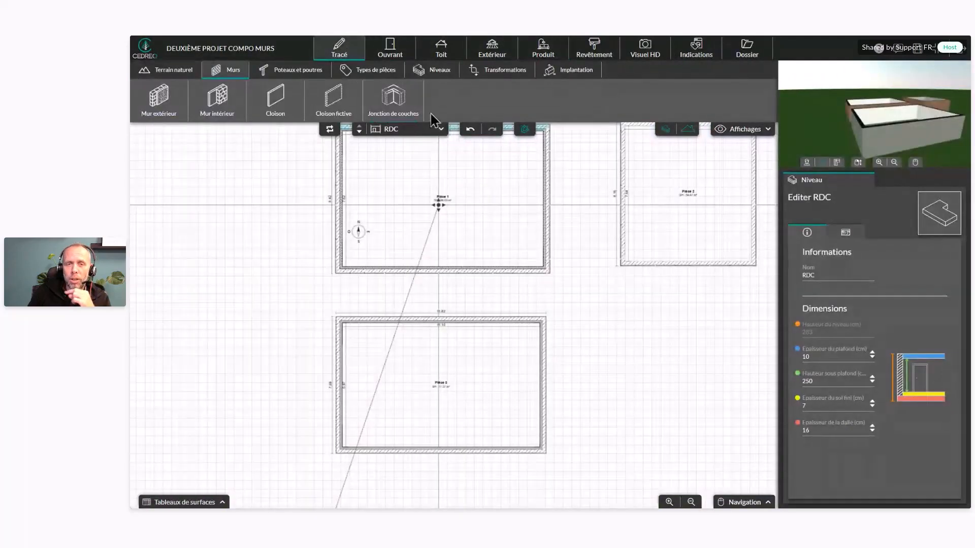
# Step: Divide Pièce 1 with a vertical interior wall in Mur intérieur de garage isolé, leaving a room about 2.89 m wide on its west side
pyautogui.click(161, 98)
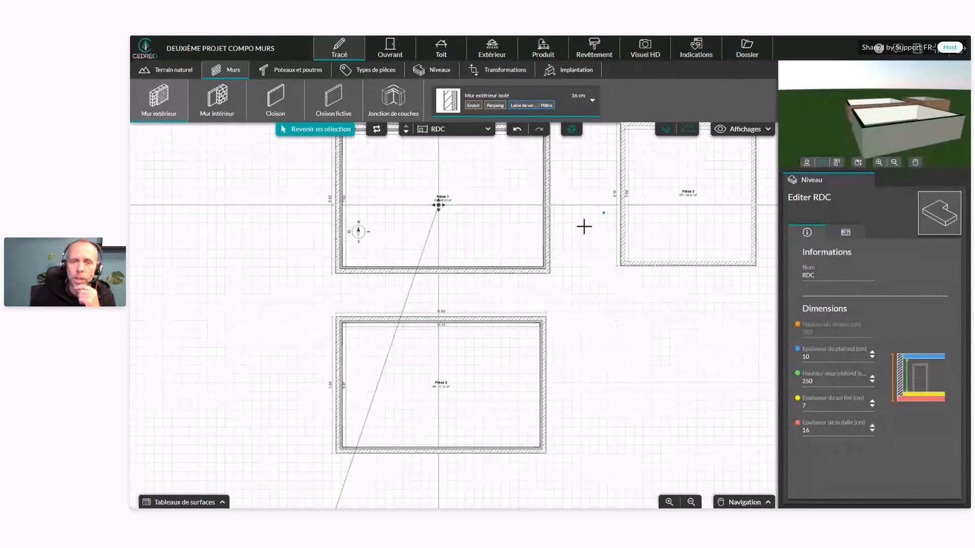
pyautogui.moveTo(586, 237); pyautogui.dragTo(550, 270, button='right')
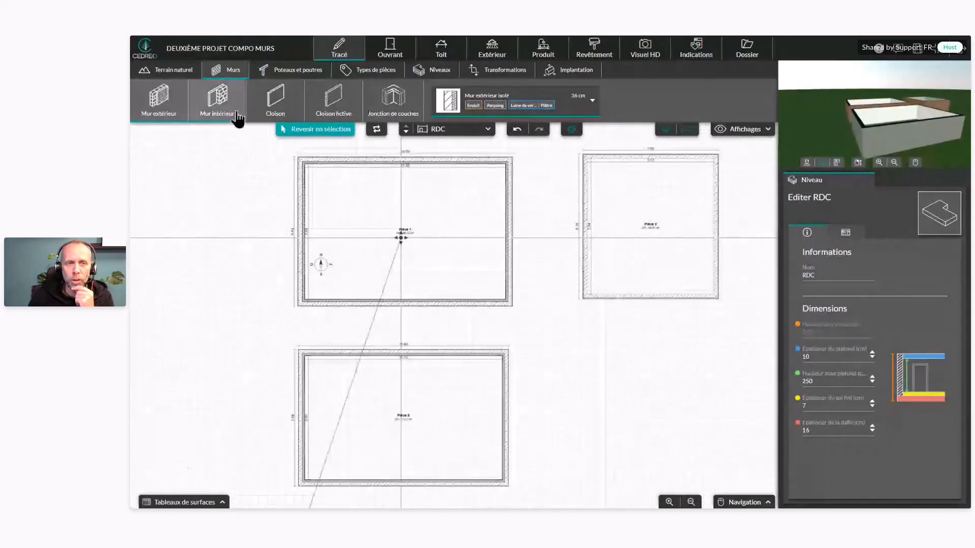
pyautogui.click(218, 104)
pyautogui.click(528, 118)
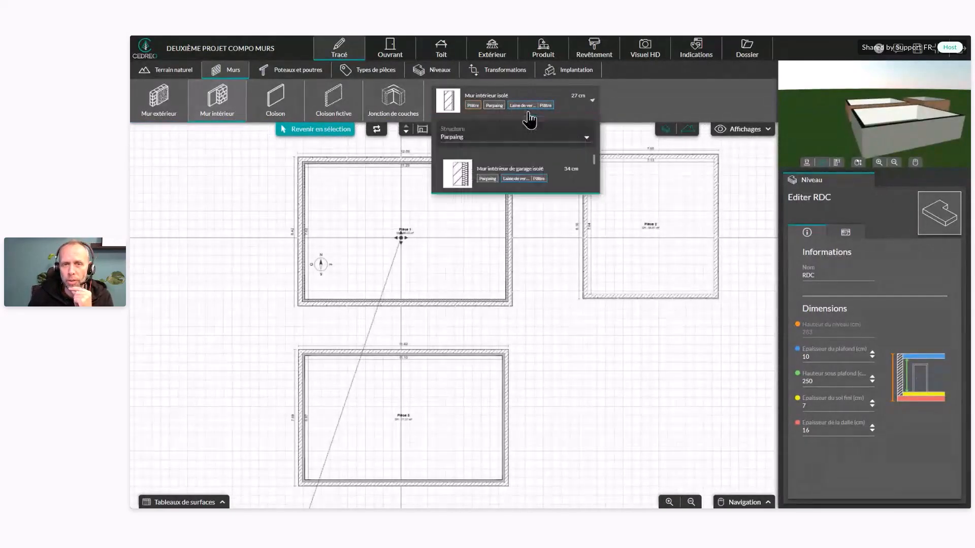
pyautogui.click(535, 186)
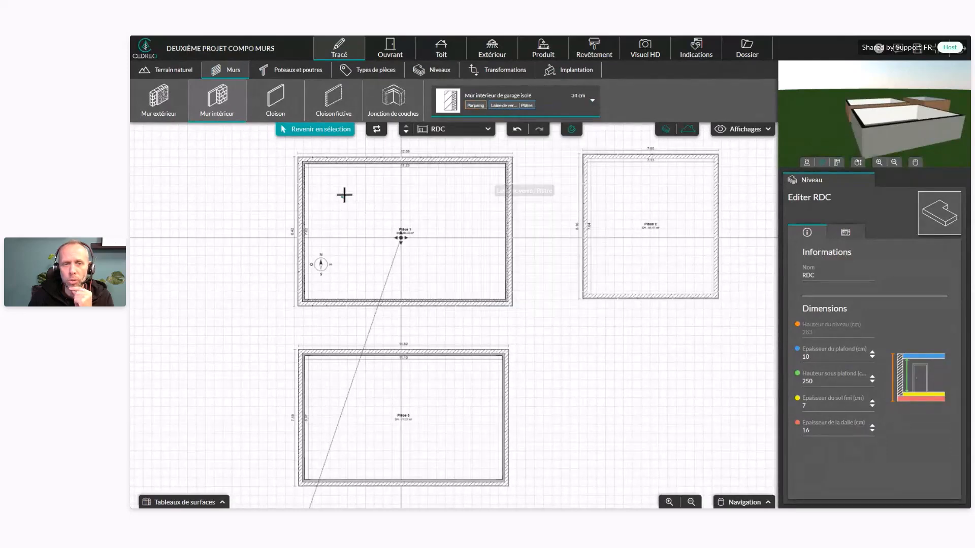
pyautogui.click(361, 163)
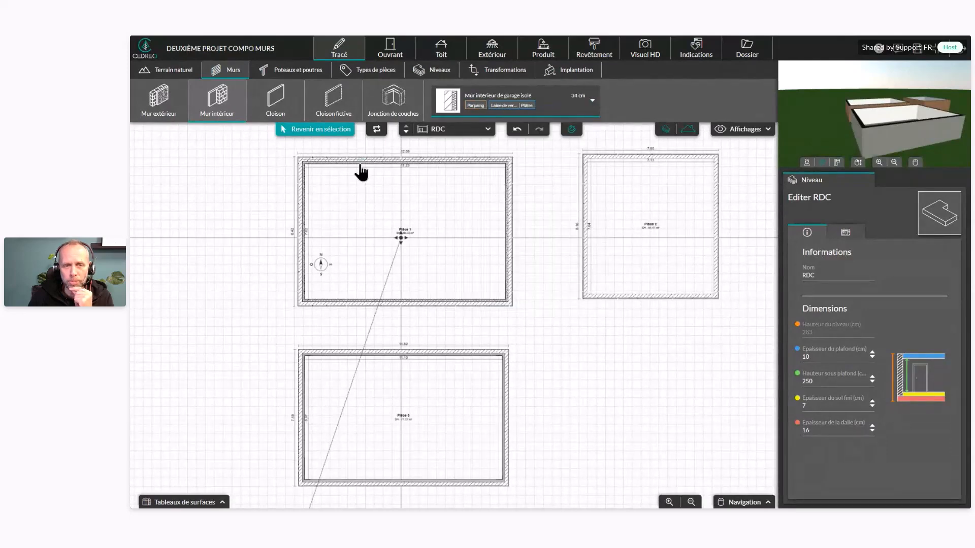
pyautogui.click(363, 299)
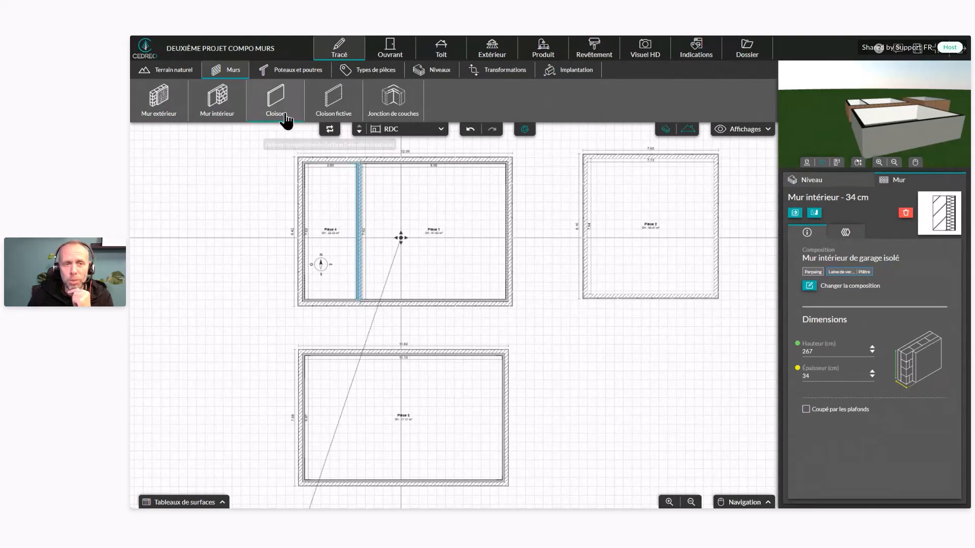
# Step: Enclose a small room of about 3.00 by 2.49 m in Pièce 1's upper-left corner with Cloison courante partitions
pyautogui.click(276, 99)
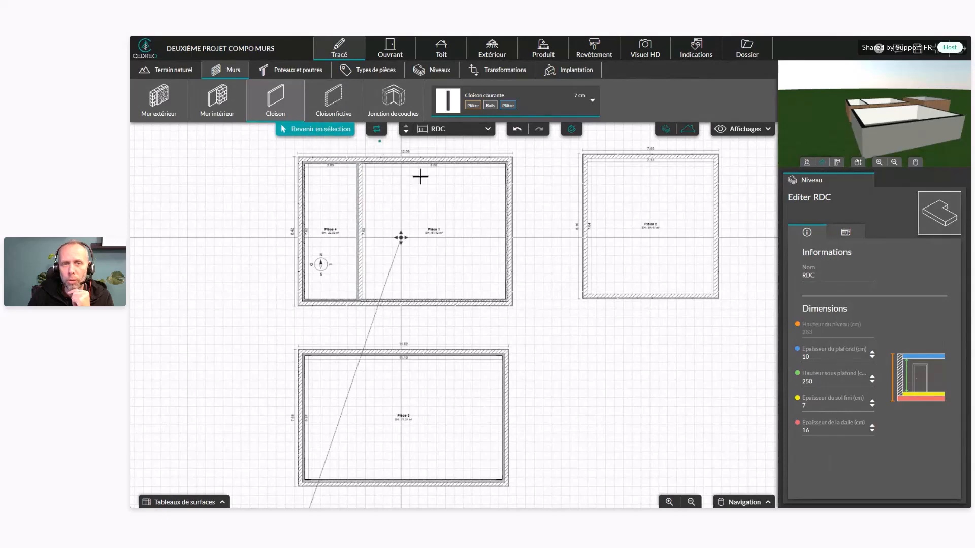
pyautogui.click(542, 112)
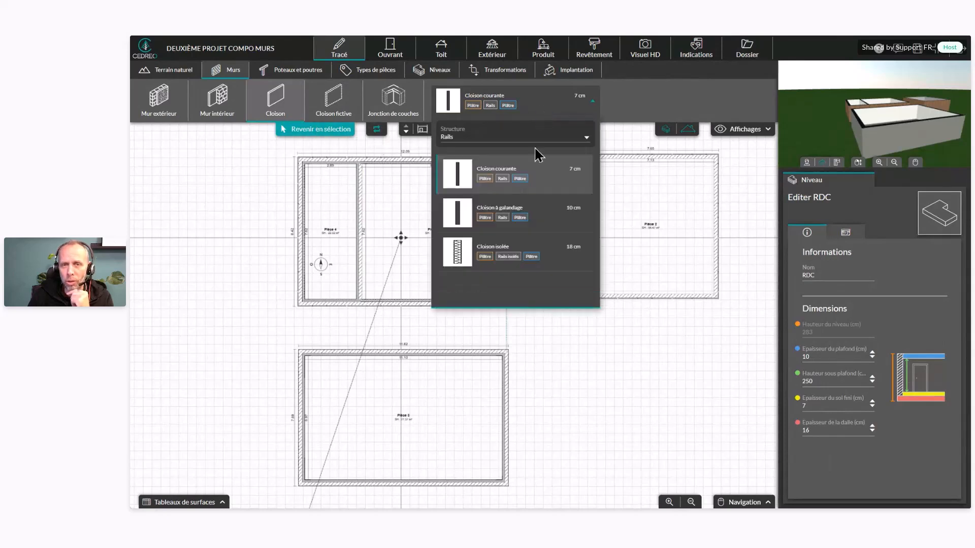
pyautogui.click(546, 179)
pyautogui.click(361, 208)
pyautogui.click(415, 207)
pyautogui.click(415, 164)
# Step: Extend the Cloison courante partitions east of Pièce 5 to enclose an adjoining room of about 3.01 by 2.42 m inside
pyautogui.scroll(3, 429, 194)
pyautogui.scroll(3, 472, 308)
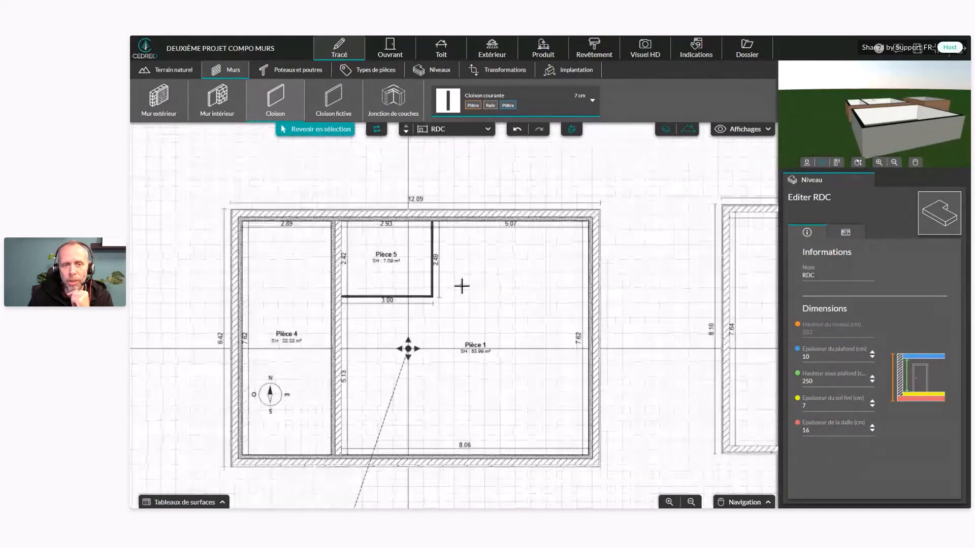
pyautogui.click(420, 286)
pyautogui.click(567, 287)
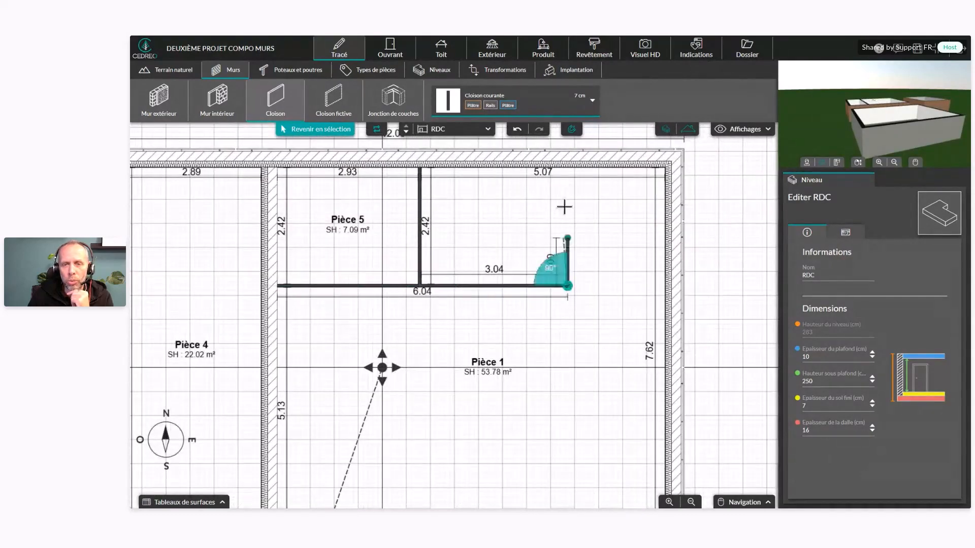
pyautogui.click(568, 162)
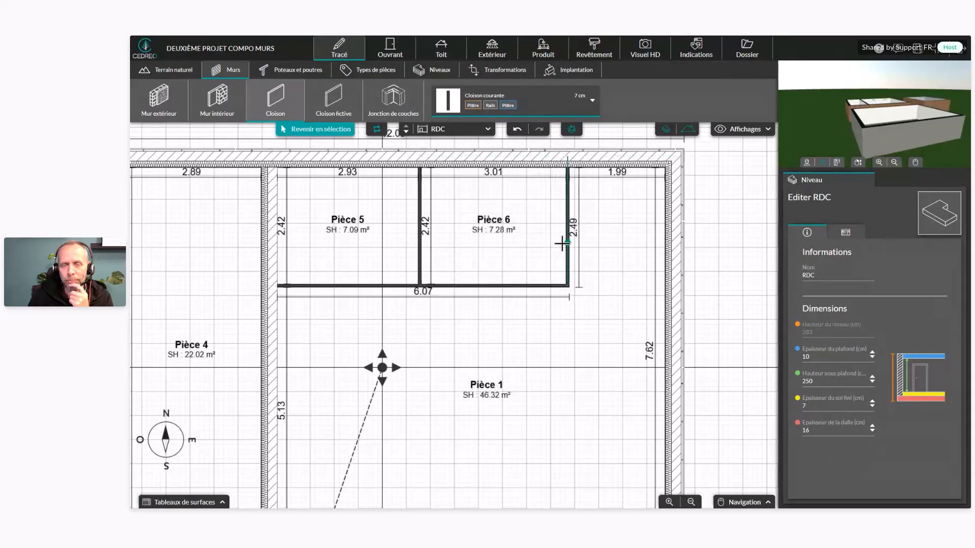
# Step: Enclose a room of about 2.87 by 2.40 m directly below Pièce 5 with Cloison isolée partitions
pyautogui.click(546, 113)
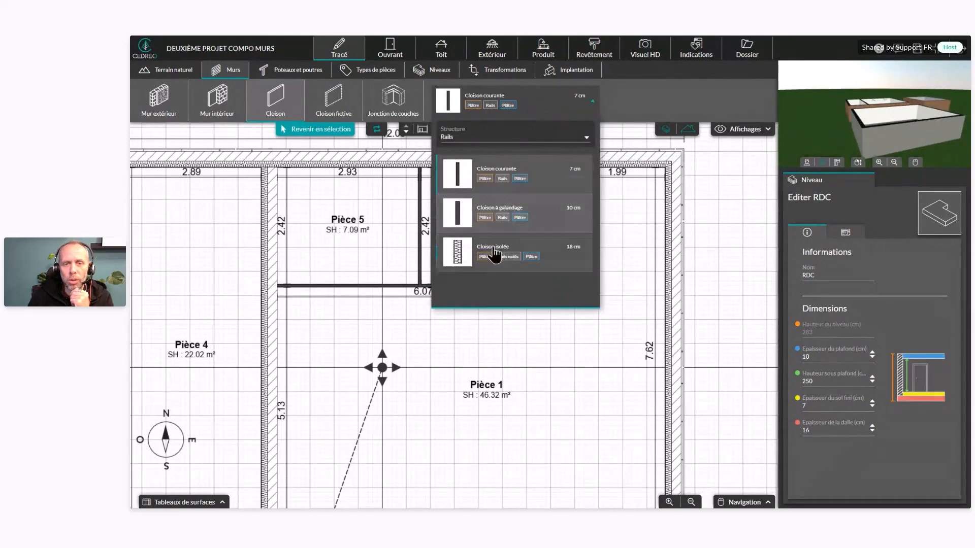
pyautogui.click(493, 247)
pyautogui.click(420, 288)
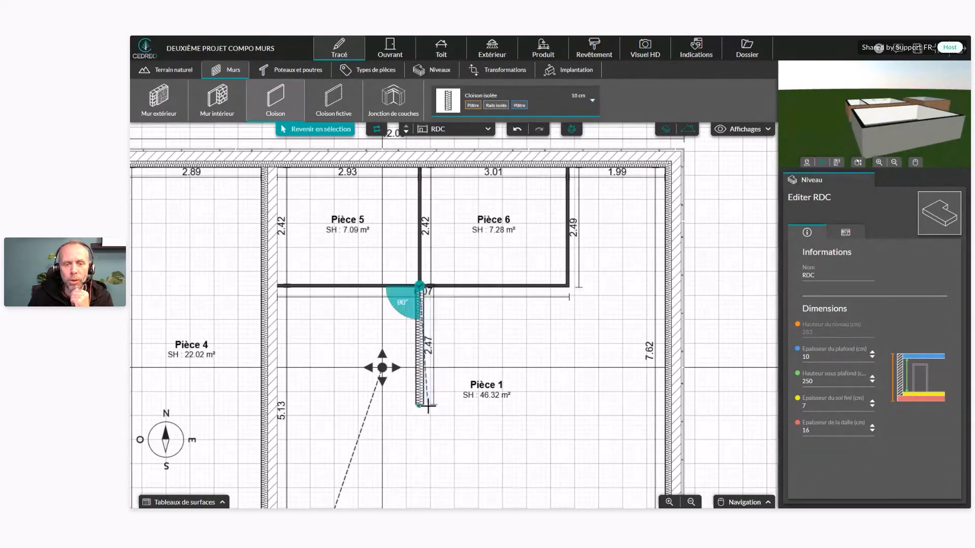
pyautogui.click(419, 407)
pyautogui.click(279, 407)
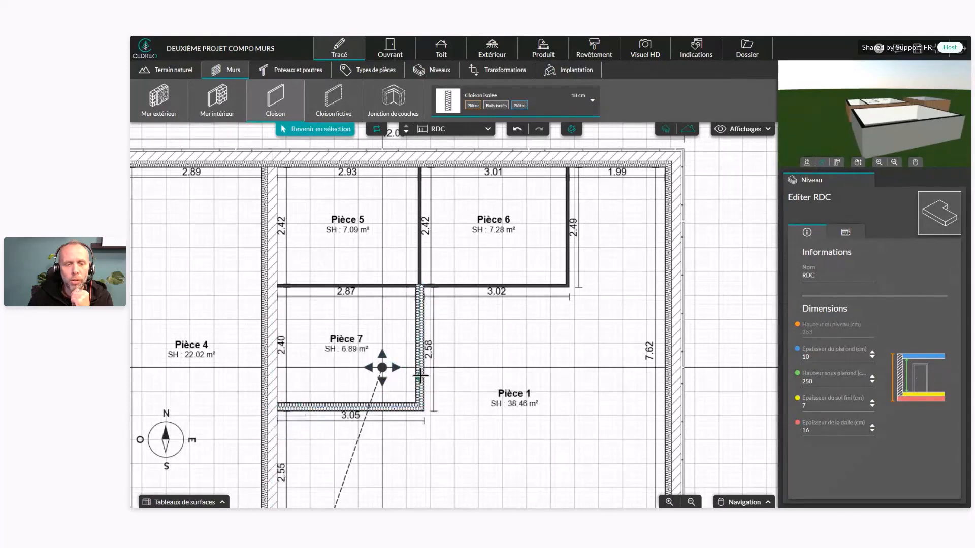
pyautogui.press('Escape')
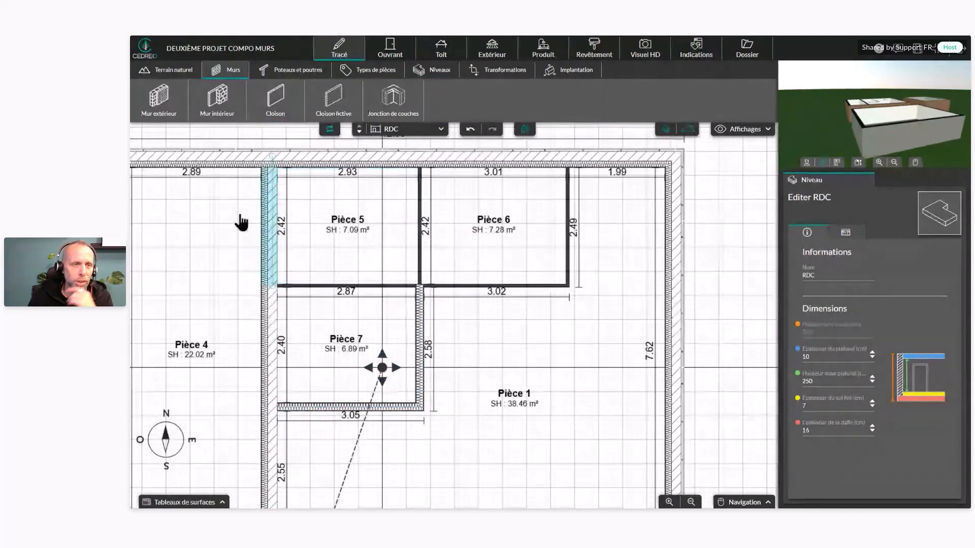
# Step: Draw a horizontal Mur intérieur de garage isolé wall about 5.01 m long from Pièce 7's east partition to the east exterior wall
pyautogui.click(217, 99)
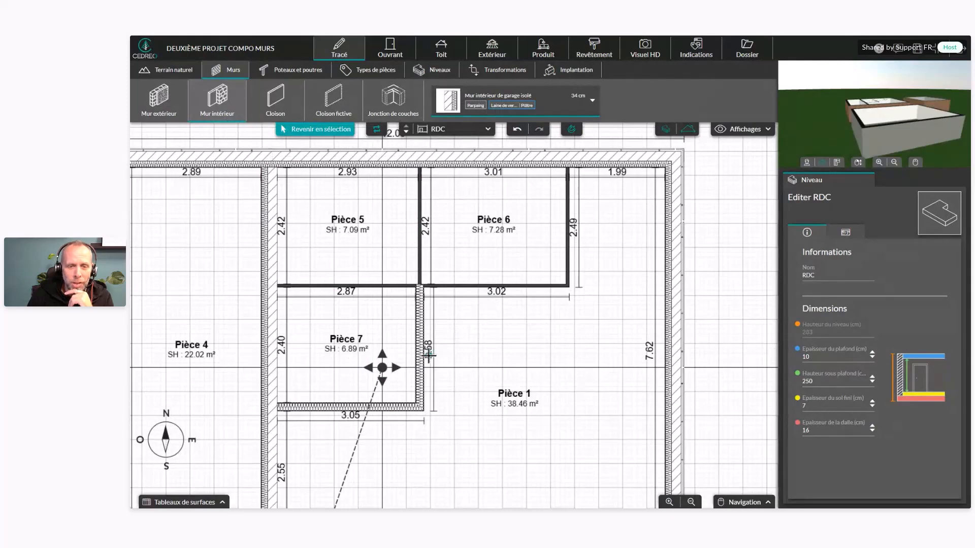
pyautogui.click(419, 357)
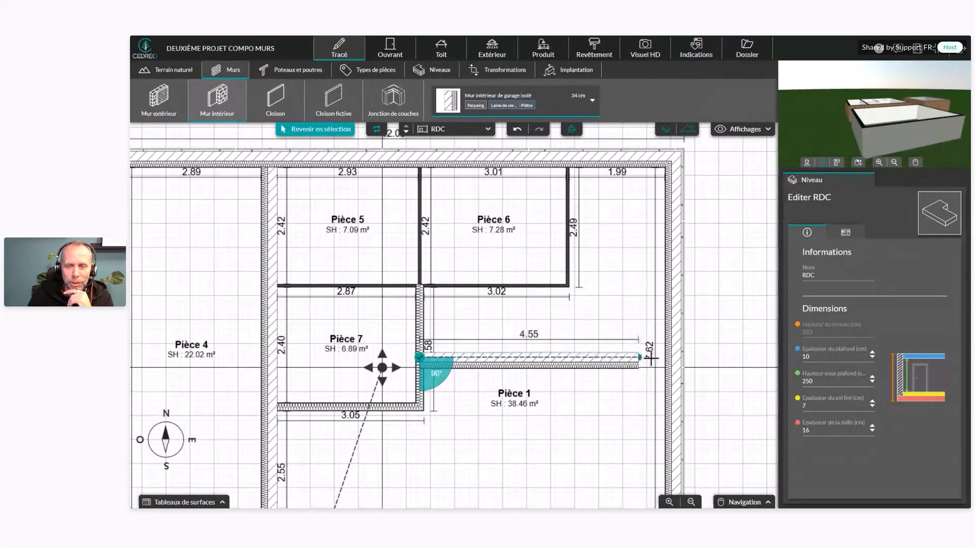
pyautogui.click(667, 360)
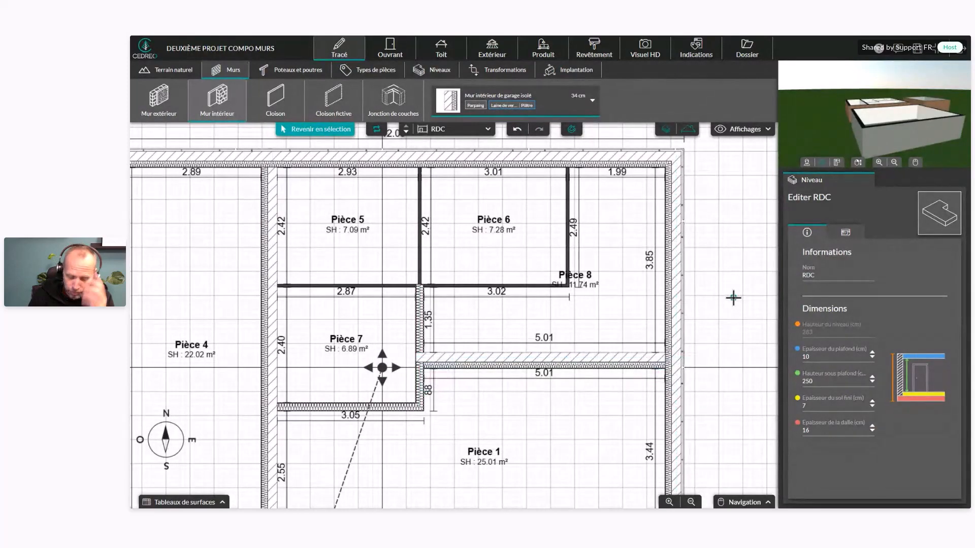
pyautogui.press('Escape')
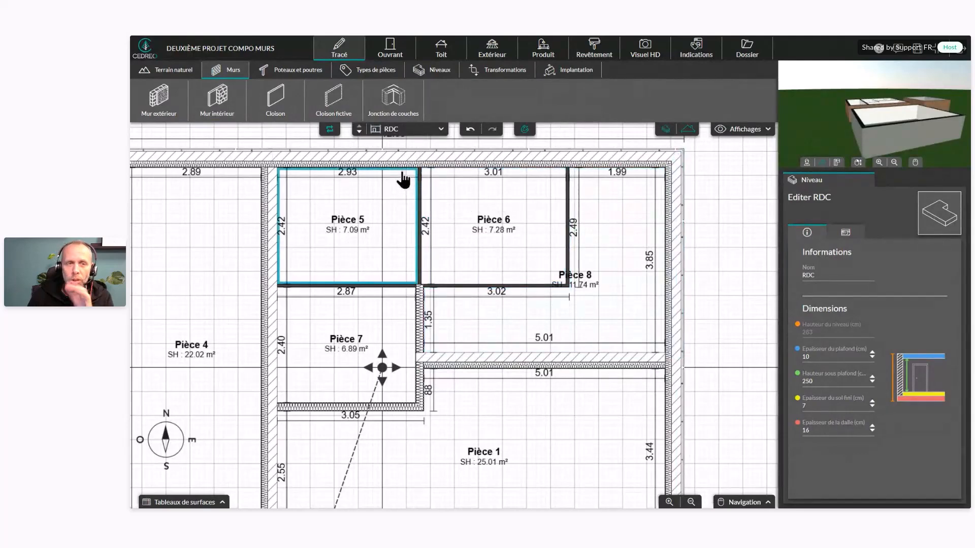
pyautogui.click(218, 107)
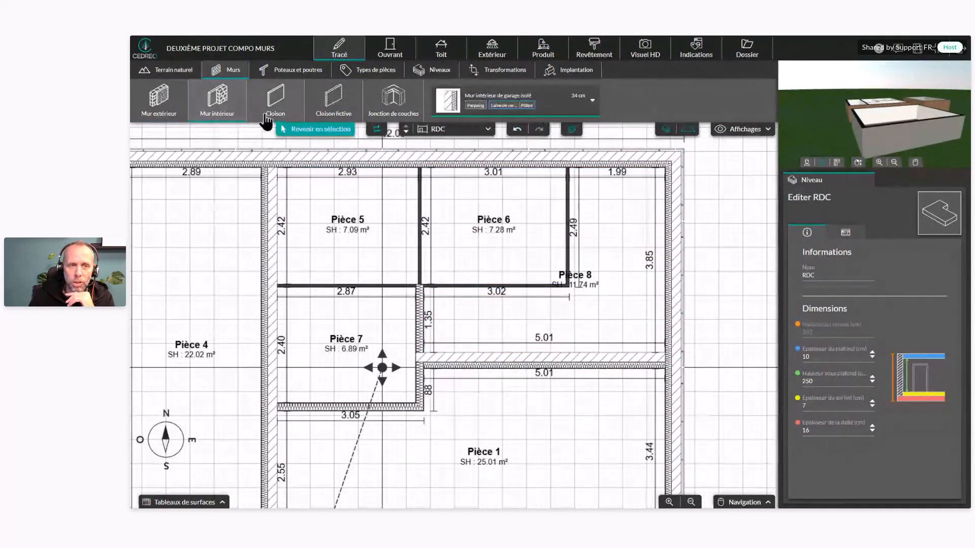
pyautogui.click(267, 118)
pyautogui.click(558, 111)
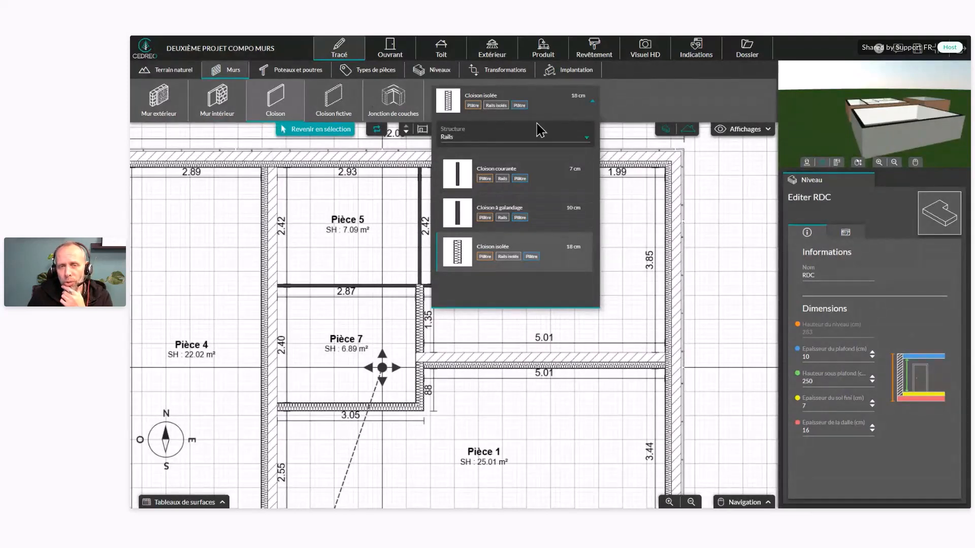
pyautogui.click(543, 116)
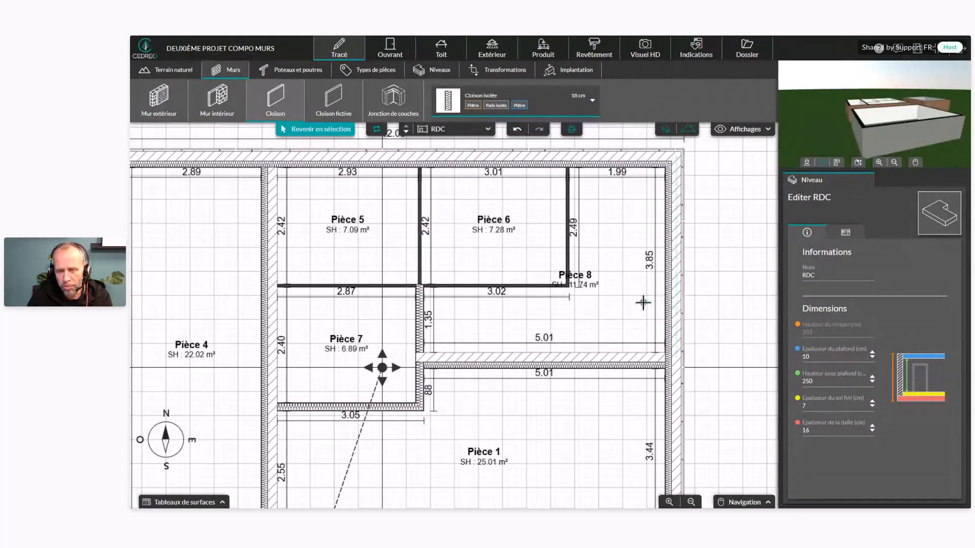
pyautogui.press('Escape')
# Step: Change the composition of Pièce 1's east exterior wall to Mur pour test webinar, using the Brique structure and Enduit finish
pyautogui.moveTo(604, 322); pyautogui.dragTo(492, 312, button='right')
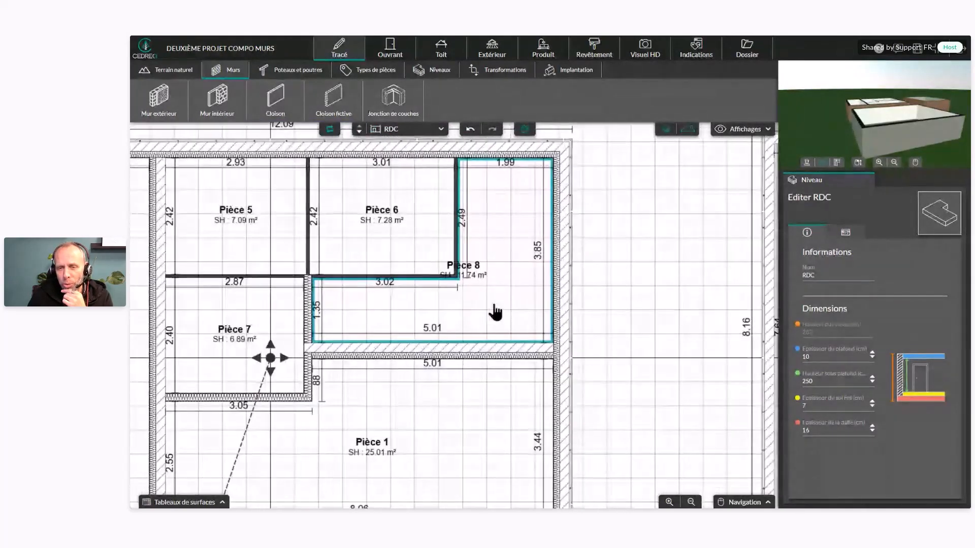
pyautogui.click(568, 392)
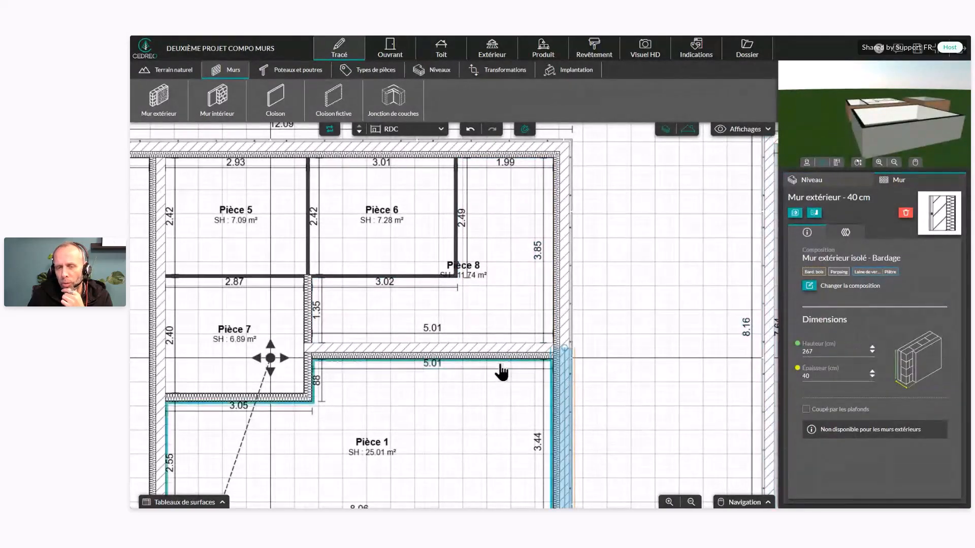
pyautogui.click(716, 322)
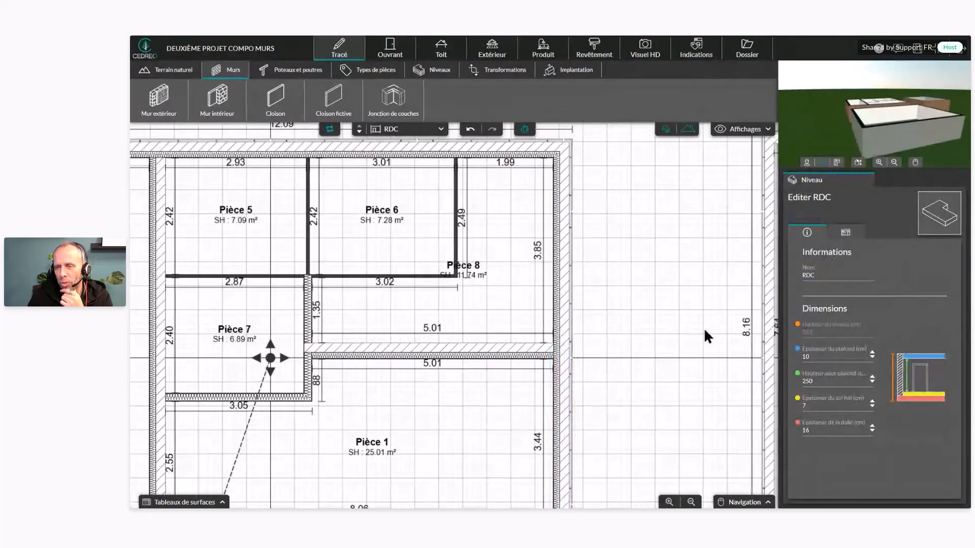
pyautogui.click(486, 315)
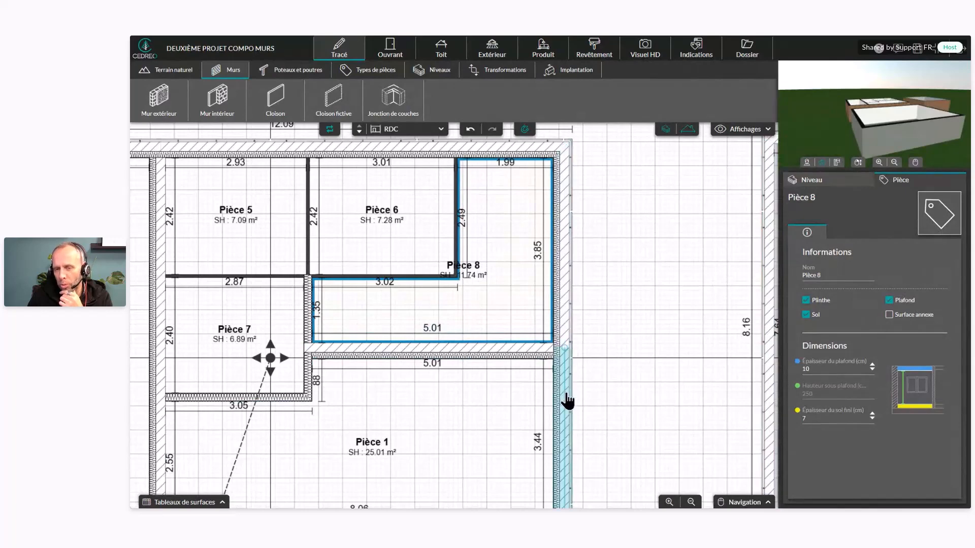
pyautogui.click(568, 401)
pyautogui.scroll(-3, 675, 304)
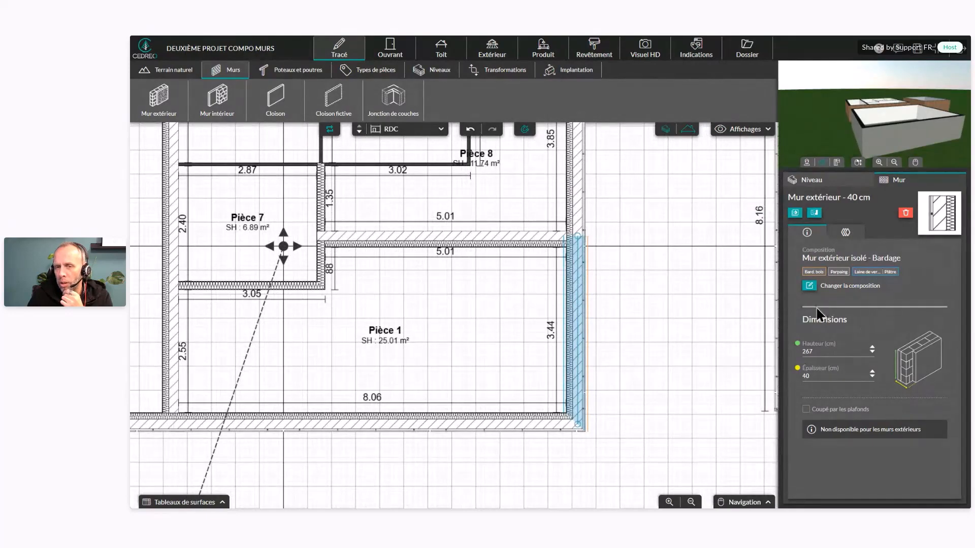
pyautogui.scroll(5, 682, 315)
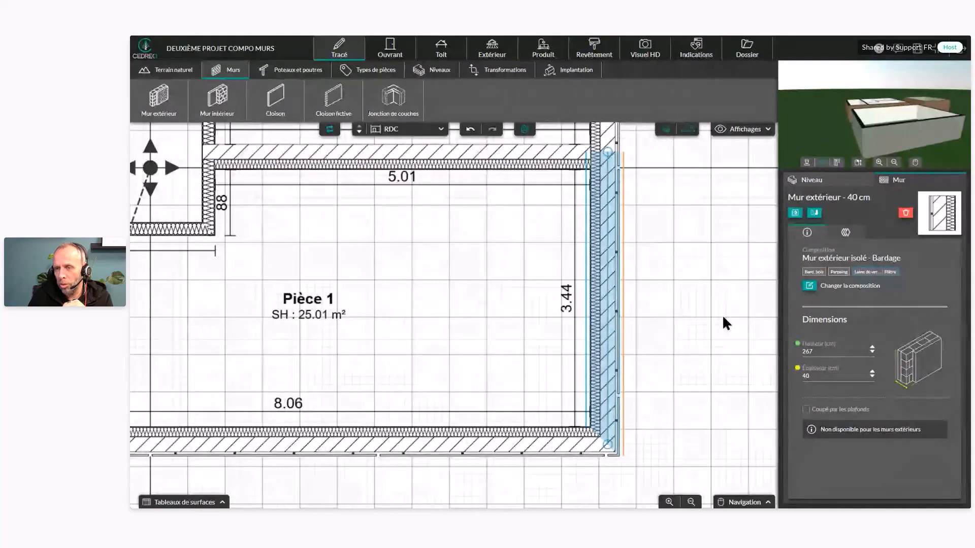
pyautogui.click(810, 287)
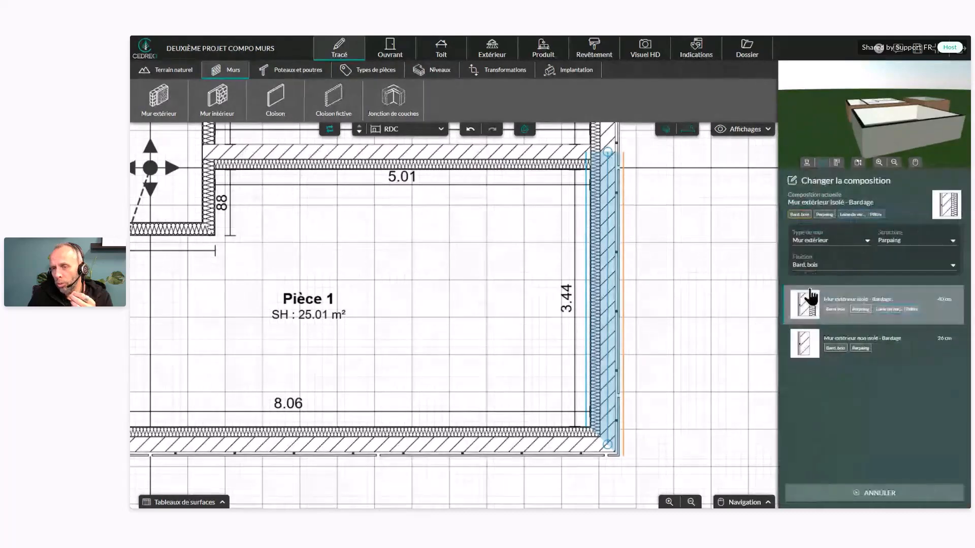
pyautogui.click(913, 250)
pyautogui.click(912, 268)
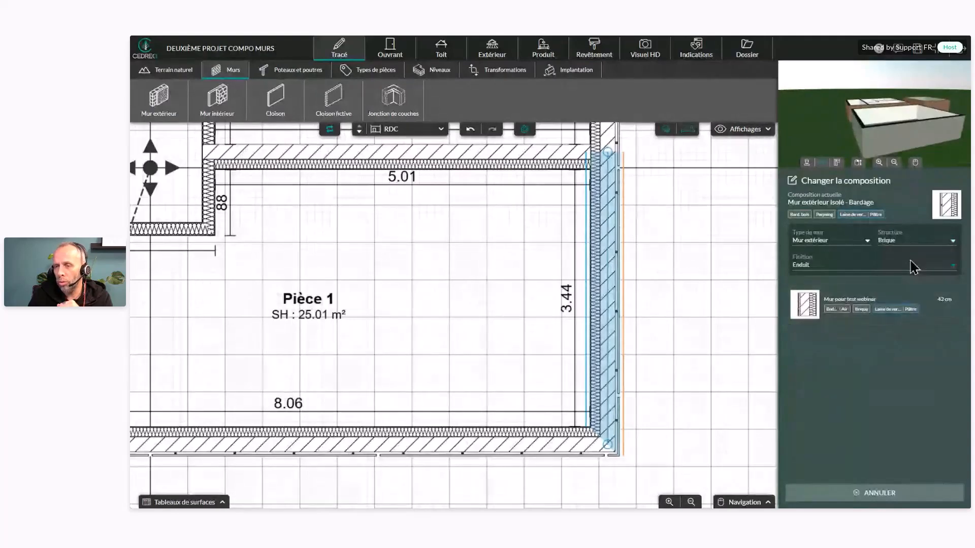
pyautogui.click(872, 300)
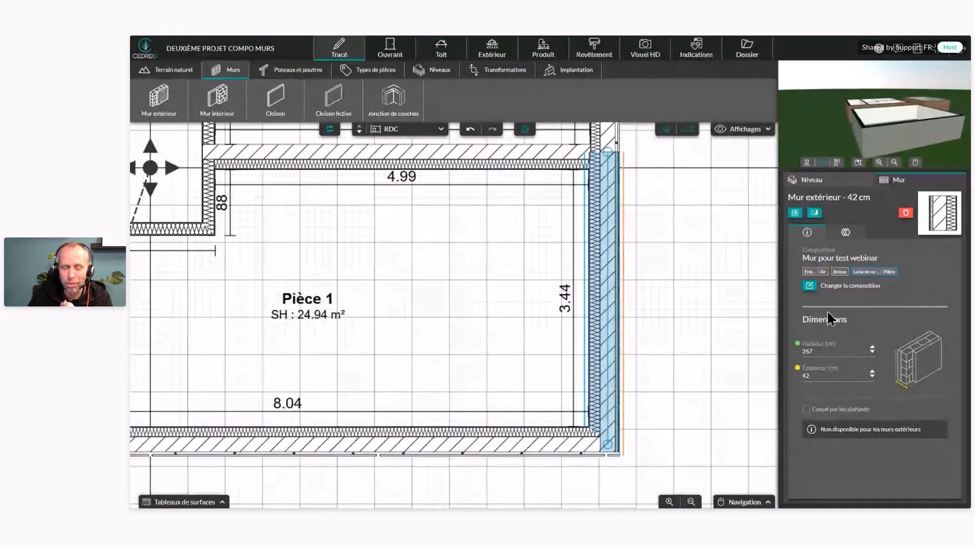
# Step: Set the Bard. bois layer thickness of Pièce 1's south exterior wall to 8 cm
pyautogui.click(565, 435)
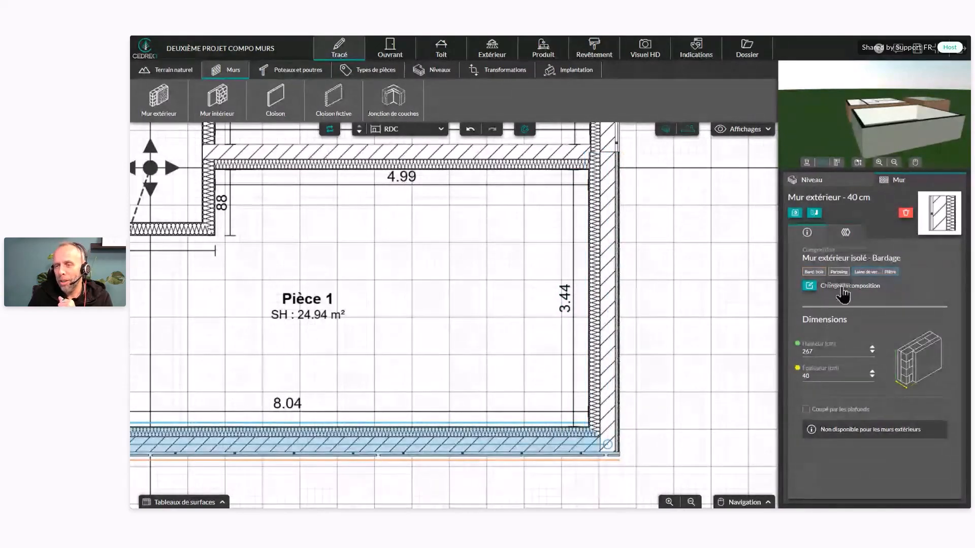
pyautogui.click(846, 234)
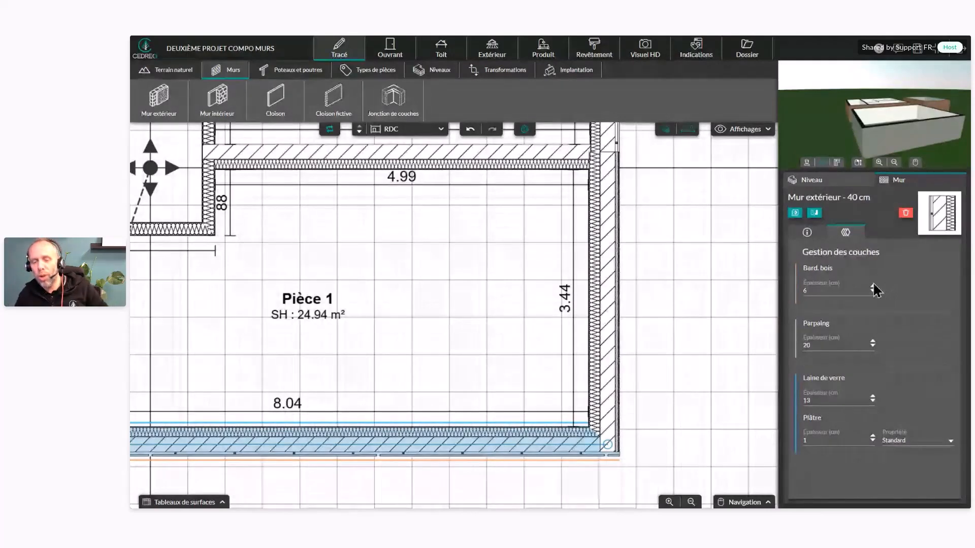
pyautogui.click(873, 287)
pyautogui.click(873, 287)
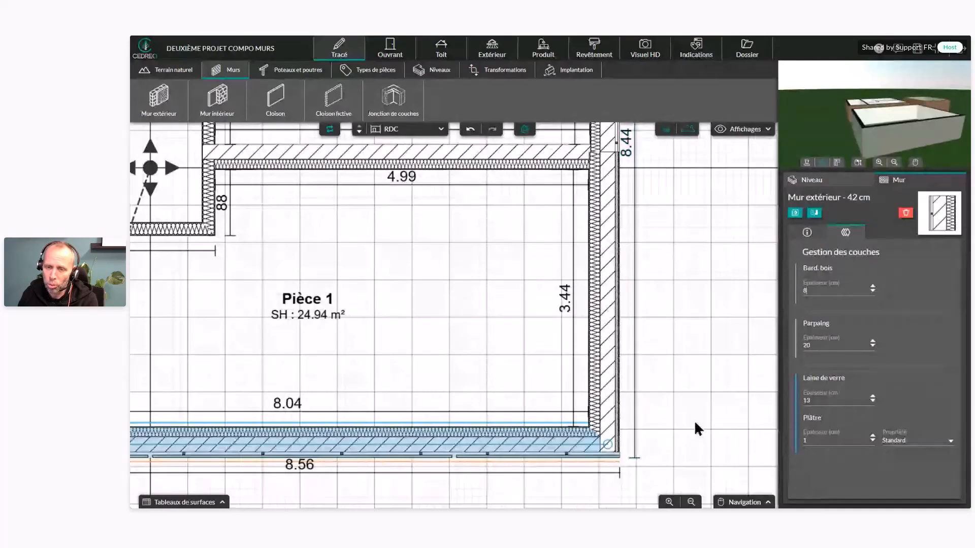
pyautogui.scroll(-1, 760, 329)
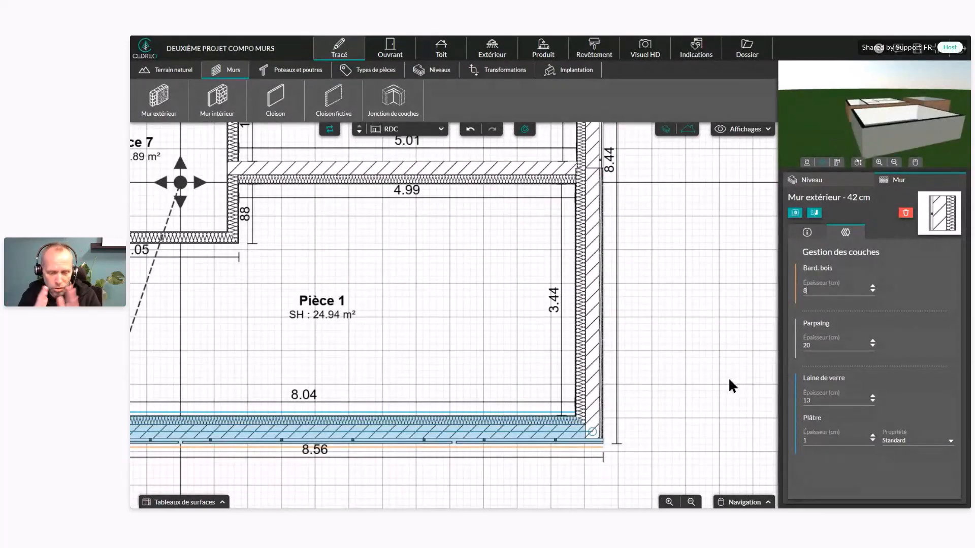
pyautogui.click(807, 232)
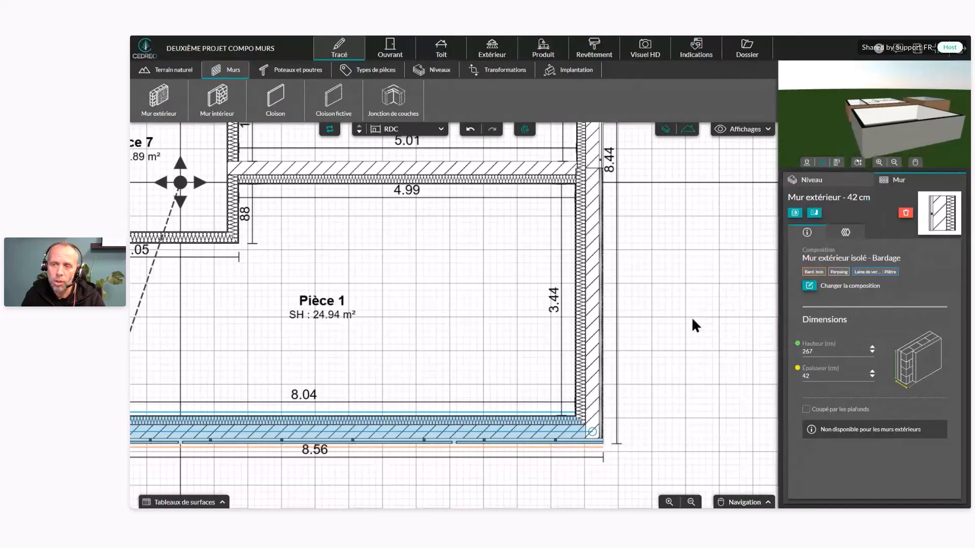
# Step: Compare the composition and dimension properties of the interior wall and the insulated partition bordering Pièce 1
pyautogui.moveTo(457, 320); pyautogui.dragTo(539, 348)
pyautogui.scroll(-3, 539, 349)
pyautogui.click(457, 231)
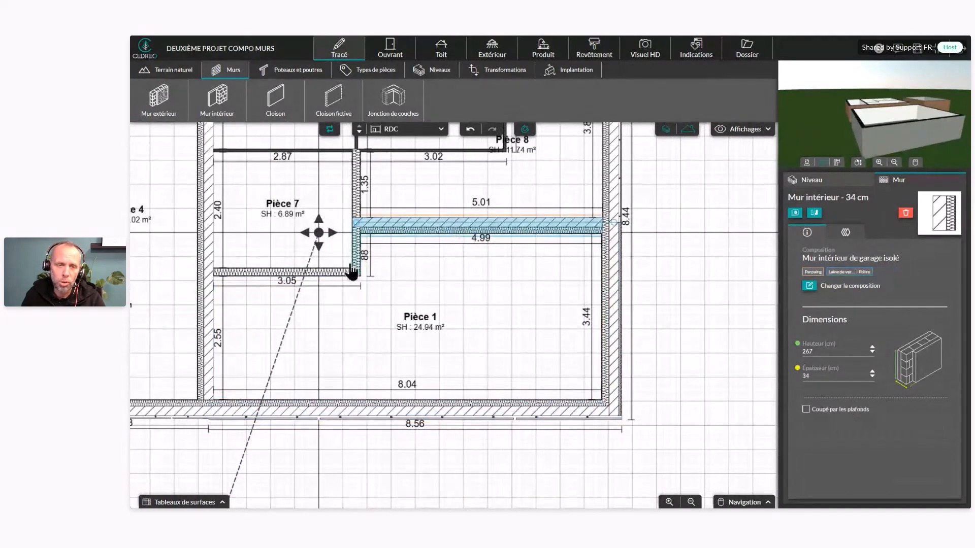
pyautogui.click(341, 273)
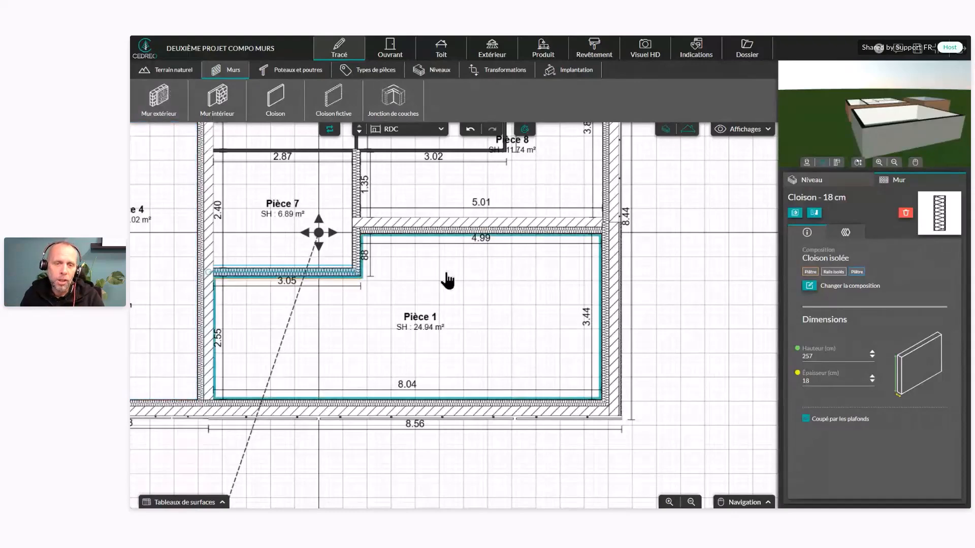
pyautogui.click(486, 231)
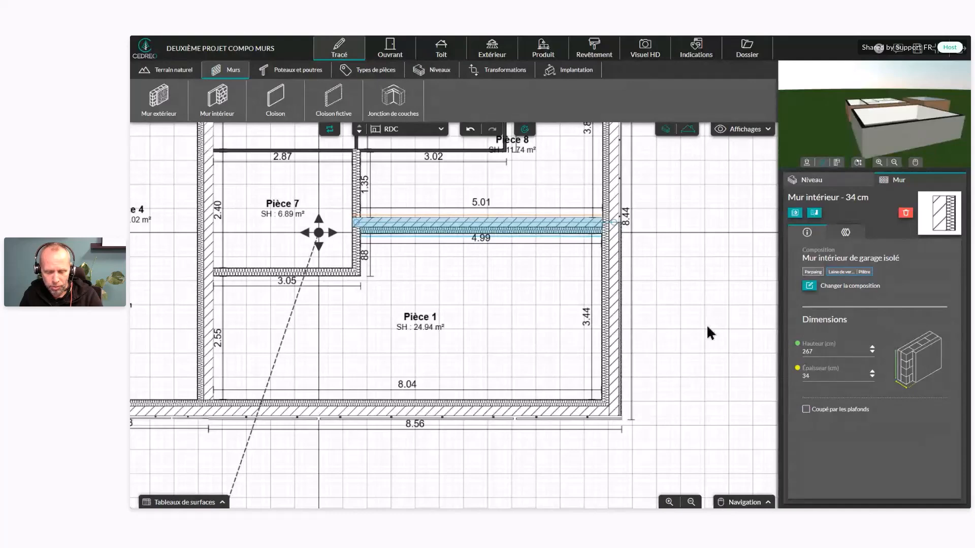
# Step: Draw a rectangular room about 8.52 by 6.61 m south of Pièce 2 with Mur extérieur isolé walls, starting at its northwest corner and going clockwise
pyautogui.scroll(-1, 709, 331)
pyautogui.scroll(-2, 676, 355)
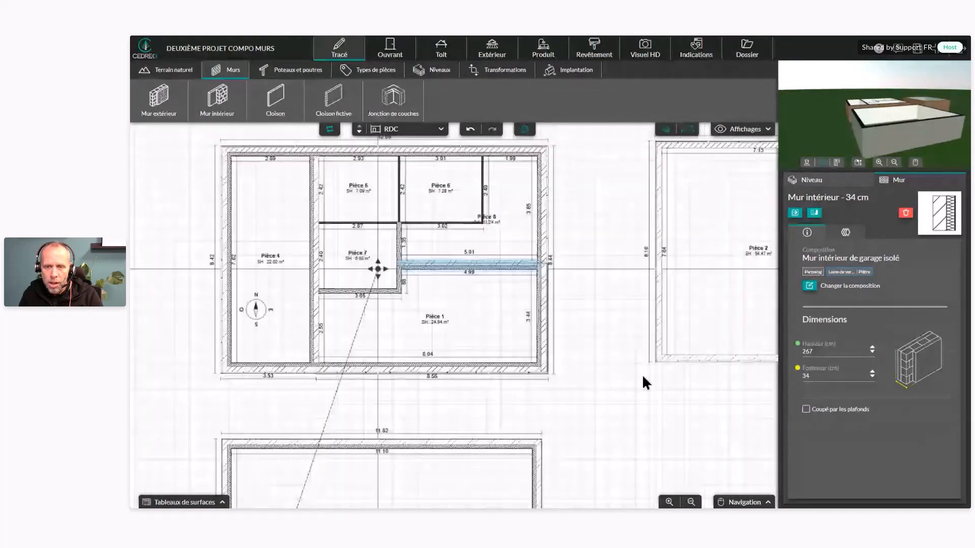
pyautogui.moveTo(624, 375); pyautogui.dragTo(492, 334)
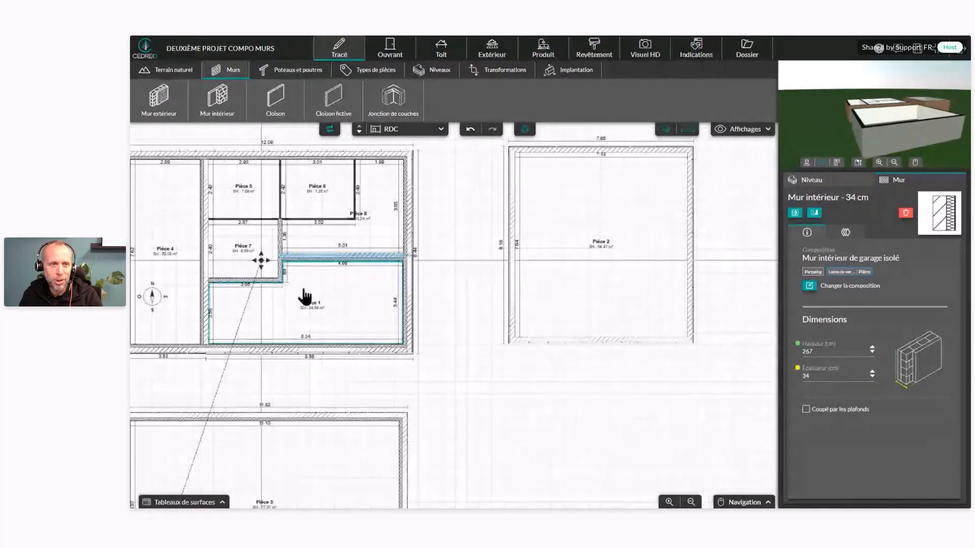
pyautogui.click(157, 109)
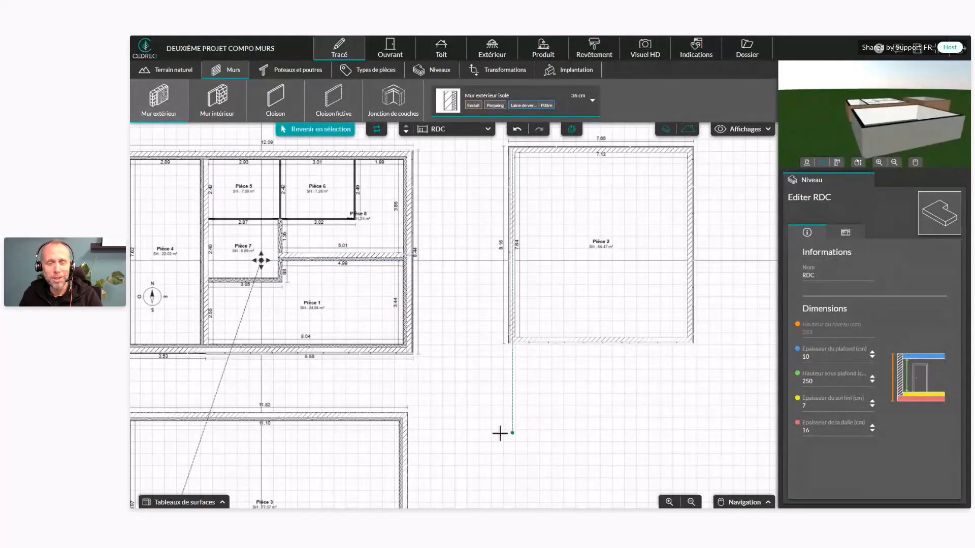
pyautogui.scroll(3, 516, 429)
pyautogui.moveTo(602, 483); pyautogui.dragTo(560, 327, button='middle')
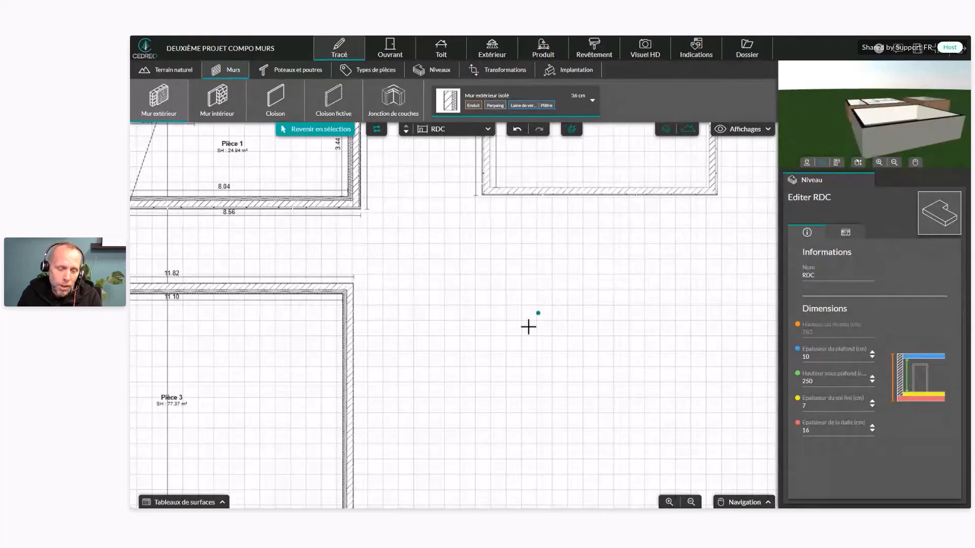
pyautogui.click(469, 289)
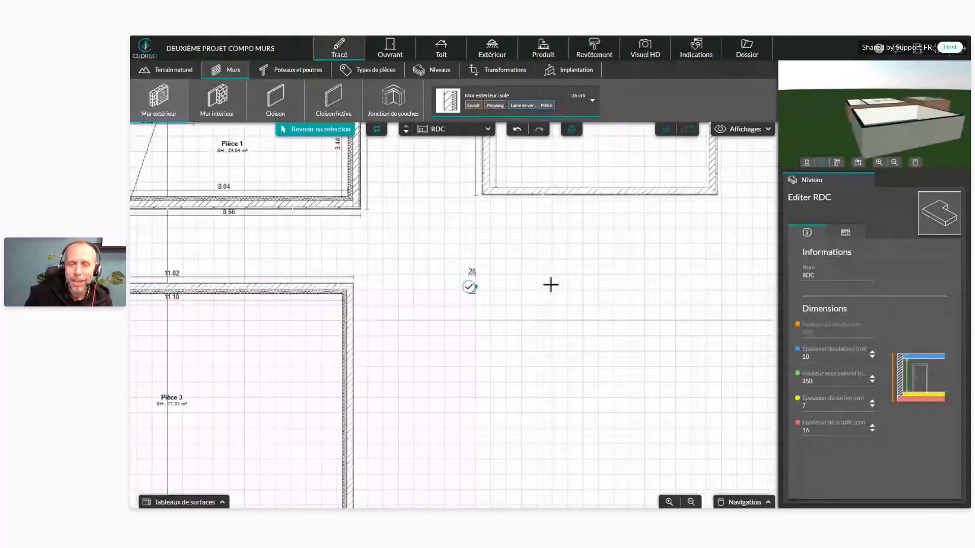
pyautogui.click(722, 288)
pyautogui.moveTo(721, 446); pyautogui.dragTo(706, 359, button='middle')
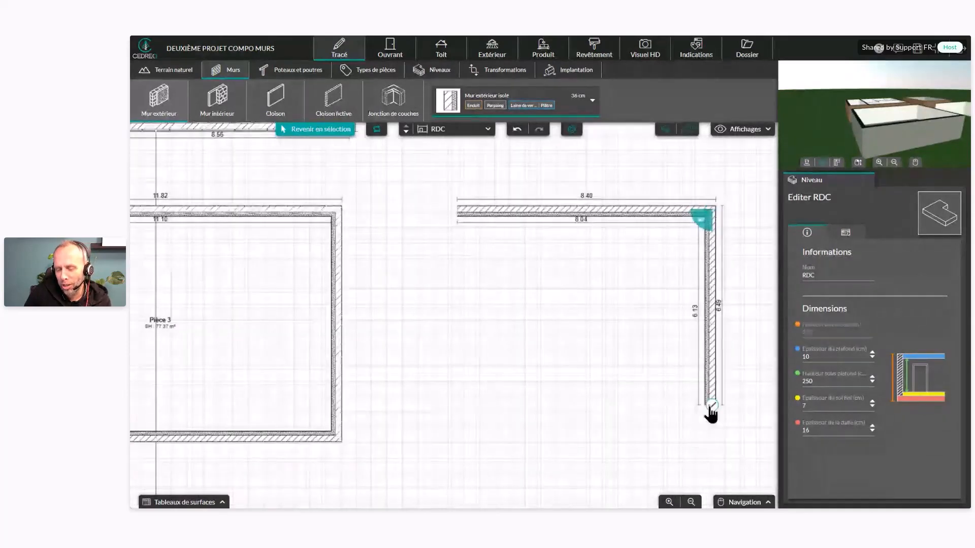
pyautogui.click(710, 408)
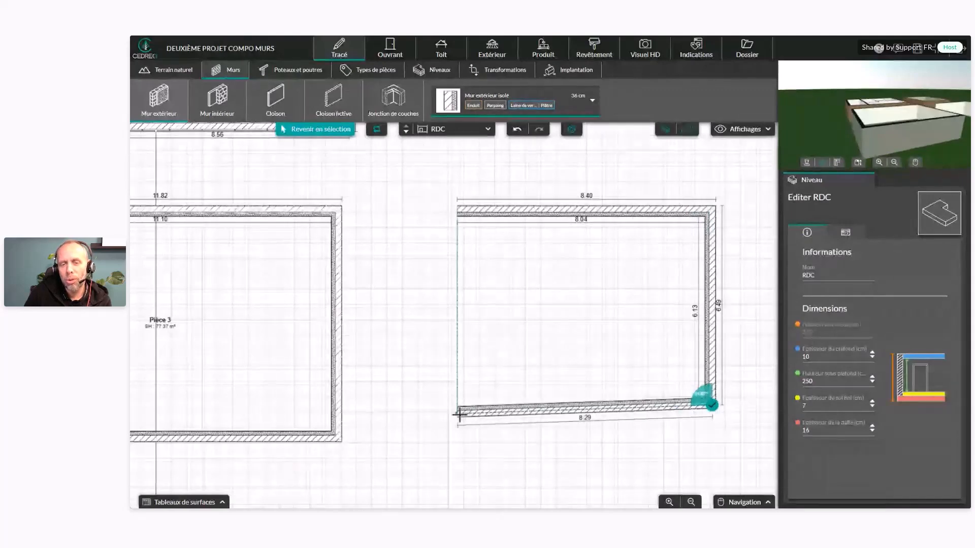
pyautogui.click(458, 407)
pyautogui.click(460, 211)
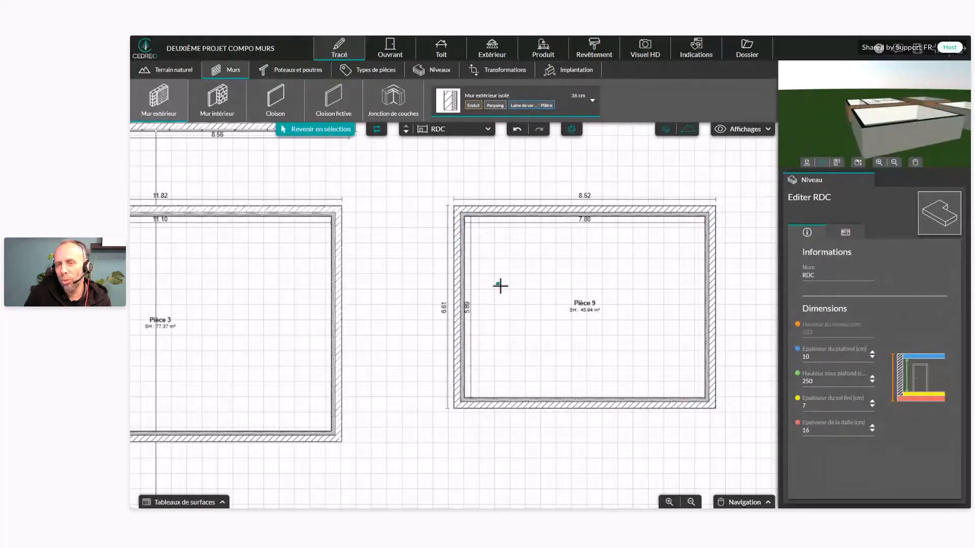
# Step: Draw a rectangular room about 8.76 by 5.69 m south of Pièce 9 with Mur extérieur isolé walls, going counterclockwise from its northeast corner
pyautogui.moveTo(635, 364); pyautogui.dragTo(566, 283, button='middle')
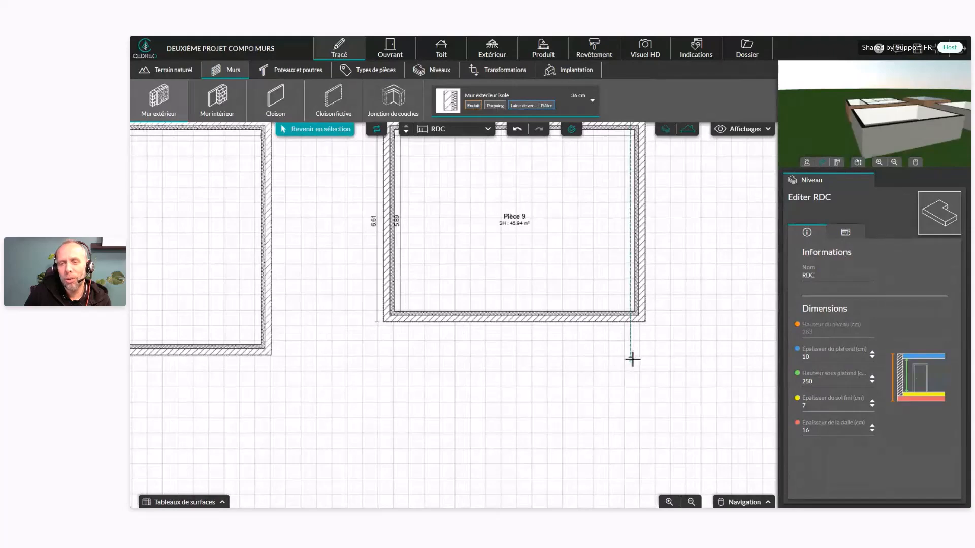
pyautogui.click(641, 357)
pyautogui.click(386, 357)
pyautogui.moveTo(385, 442); pyautogui.dragTo(390, 320, button='middle')
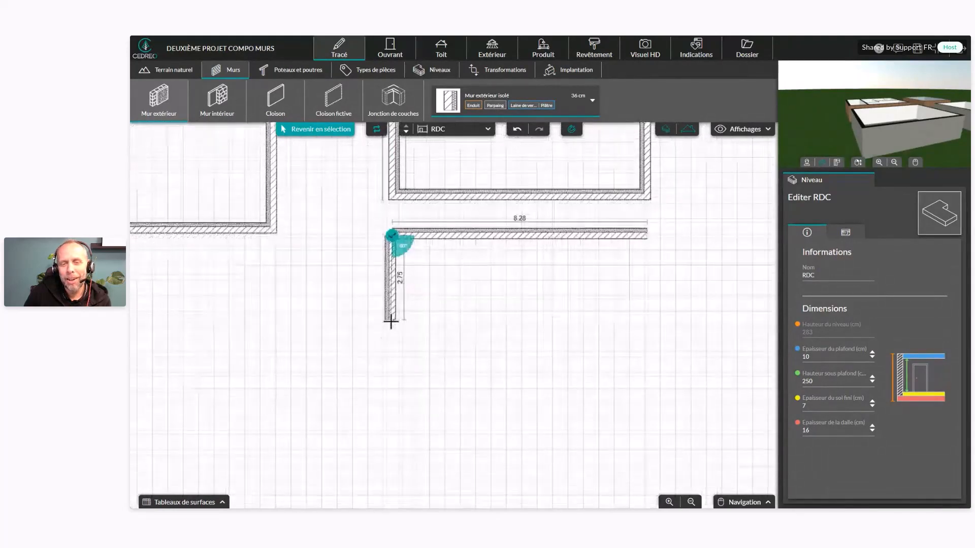
pyautogui.click(391, 395)
pyautogui.click(648, 397)
pyautogui.click(652, 250)
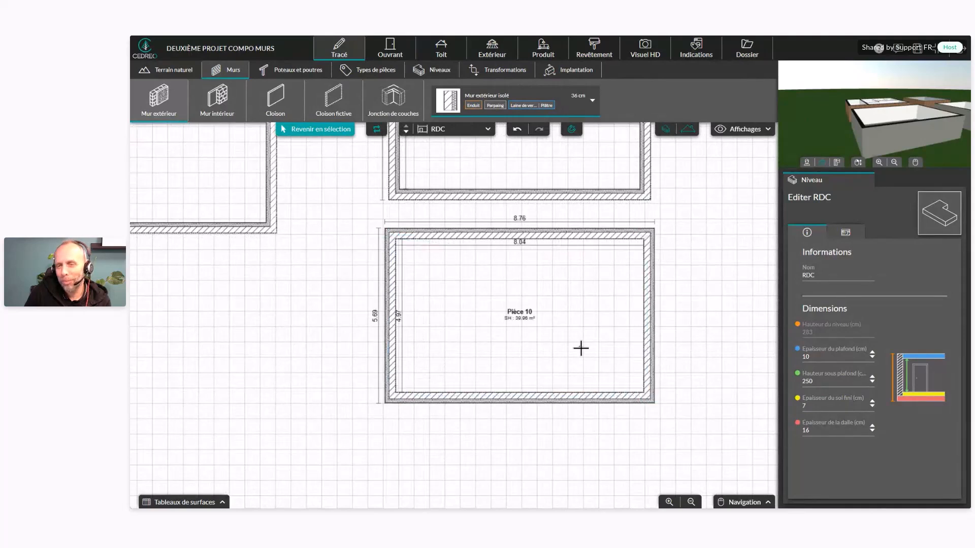
# Step: Draw a horizontal Mur extérieur isolé wall about 7.5 m long from east to west below Pièce 3 and delete it
pyautogui.scroll(-1, 575, 355)
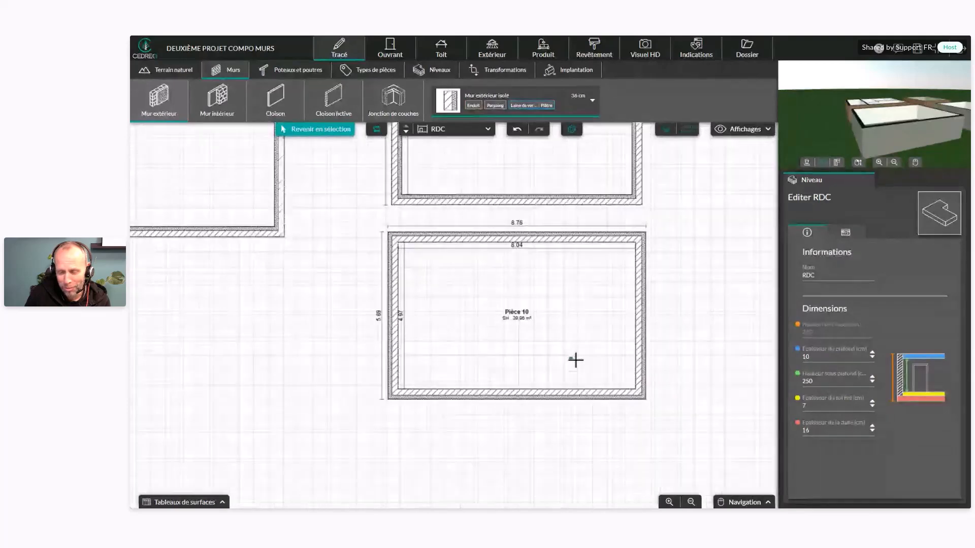
pyautogui.scroll(-1, 570, 353)
pyautogui.moveTo(304, 340); pyautogui.dragTo(463, 327, button='middle')
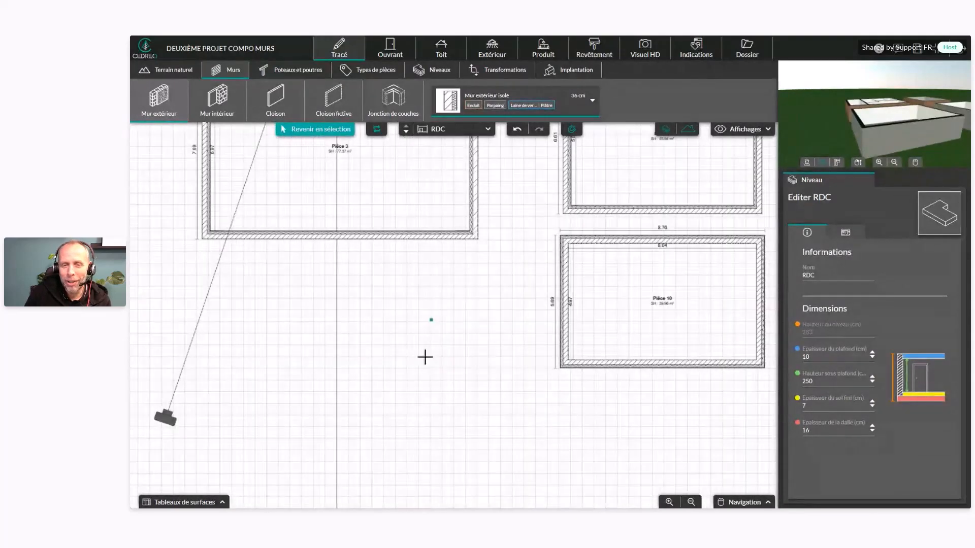
pyautogui.click(433, 369)
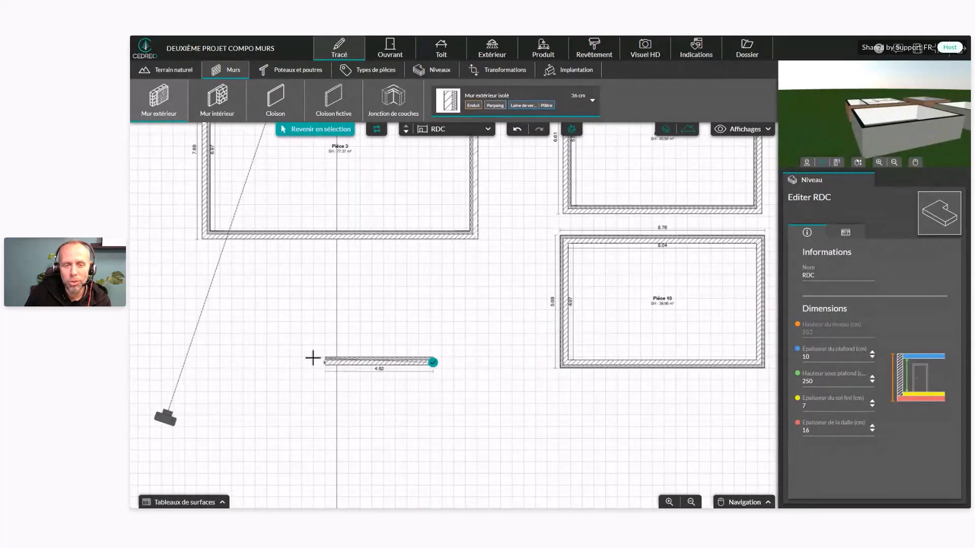
pyautogui.click(256, 352)
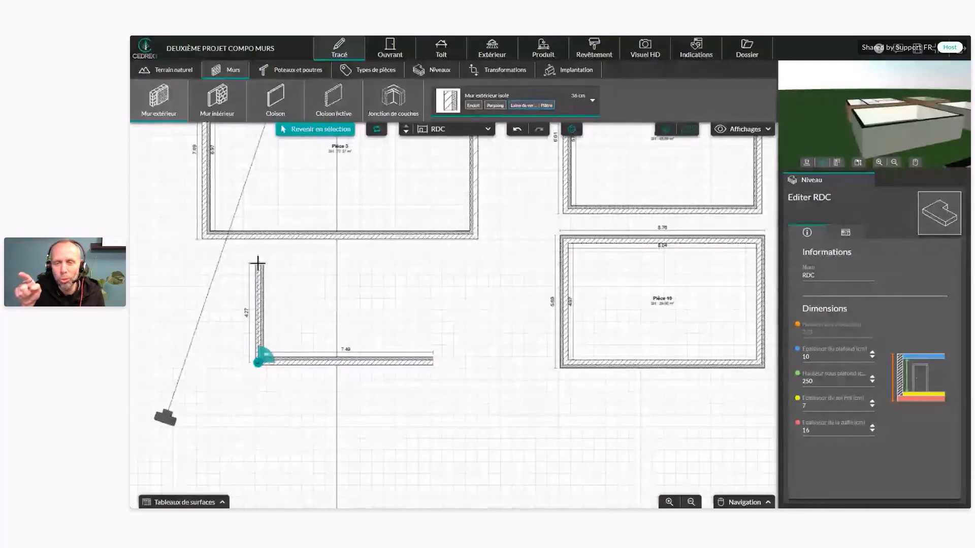
pyautogui.press('Escape')
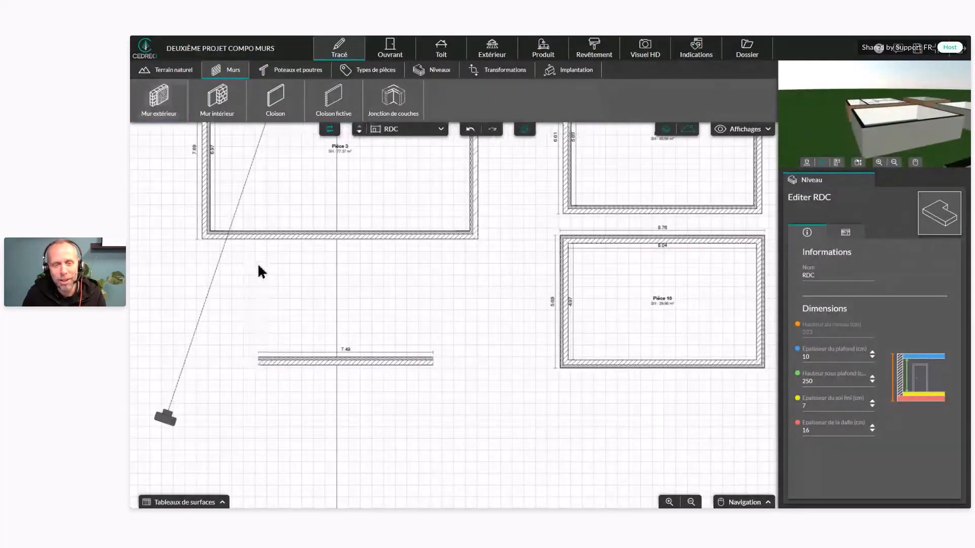
pyautogui.click(394, 361)
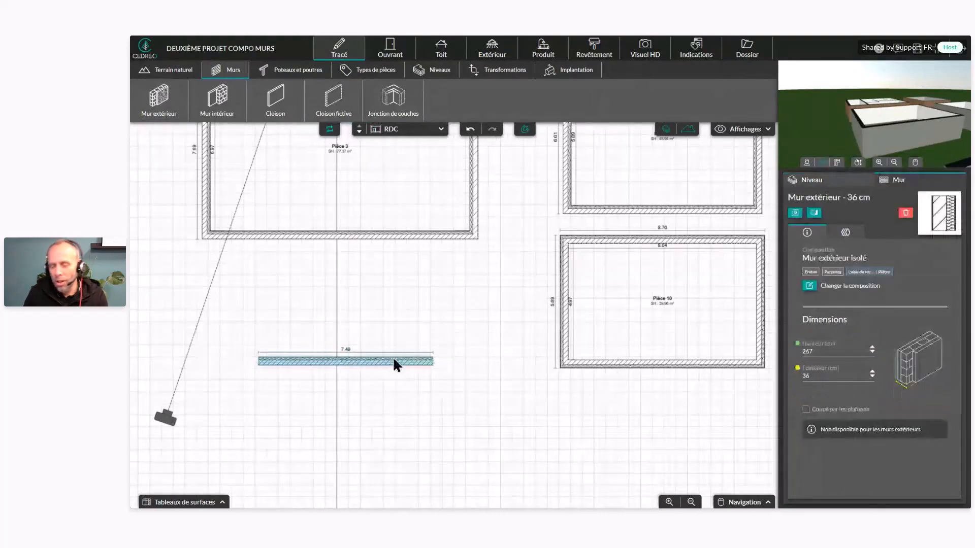
pyautogui.press('Delete')
# Step: Flip the north, east, south and west exterior walls of Pièce 10 so their insulation faces the room's interior
pyautogui.moveTo(468, 338); pyautogui.dragTo(392, 305)
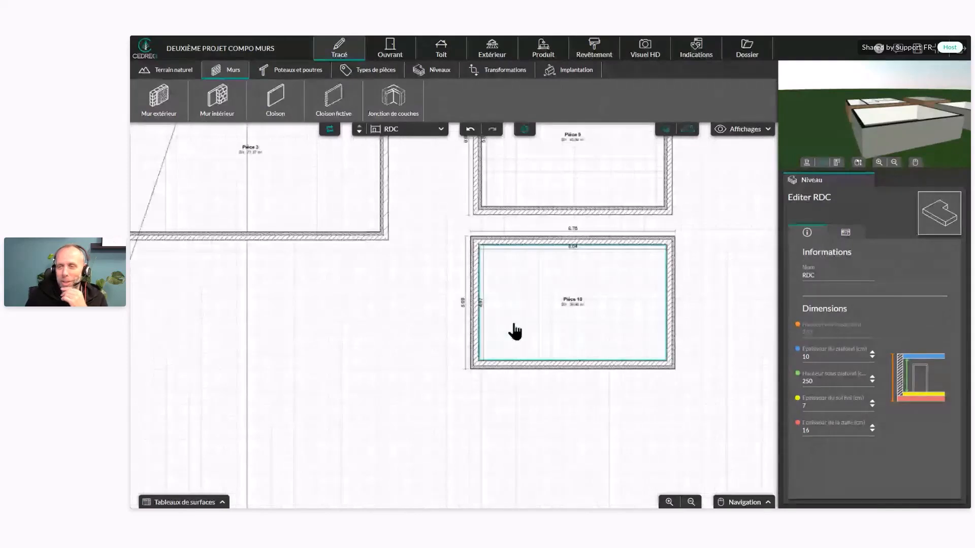
pyautogui.click(561, 246)
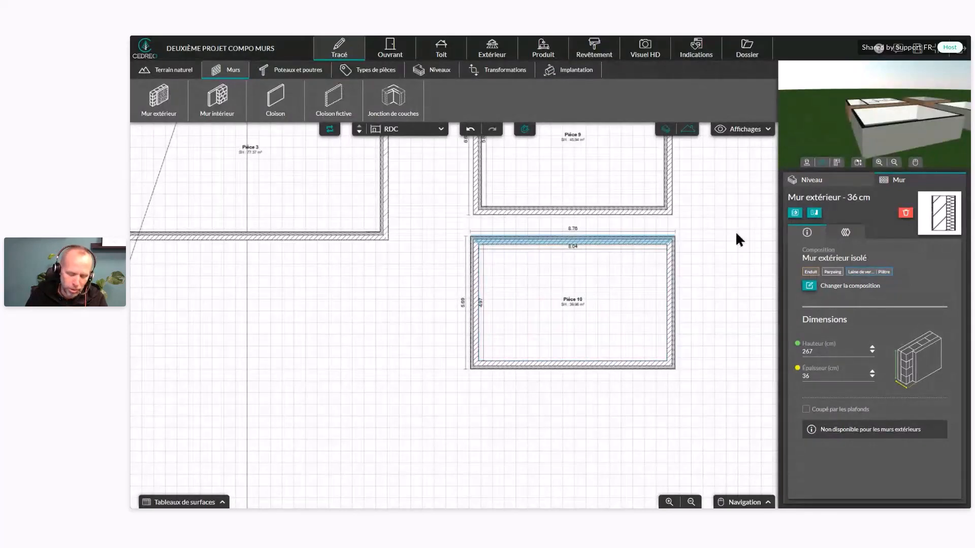
pyautogui.click(816, 214)
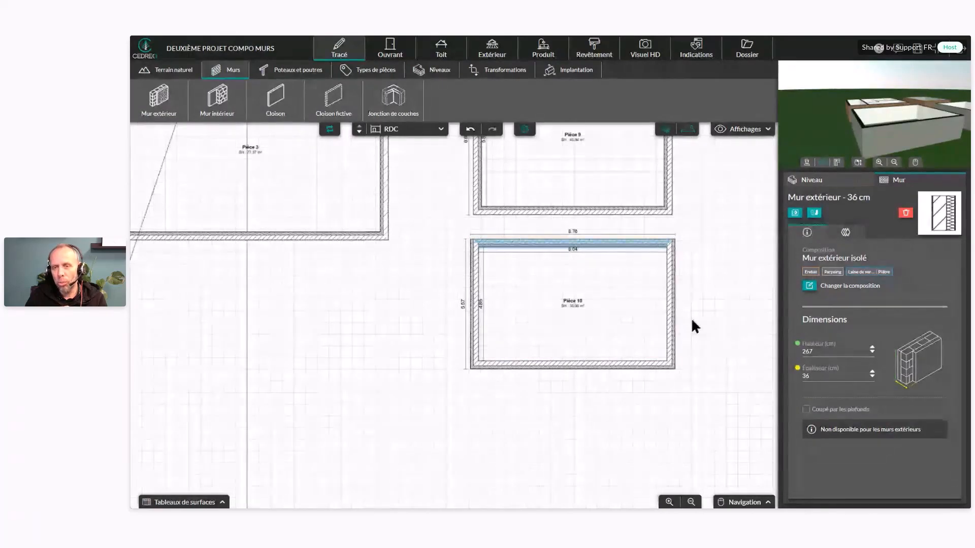
pyautogui.click(668, 324)
pyautogui.click(816, 214)
pyautogui.click(579, 366)
pyautogui.click(815, 212)
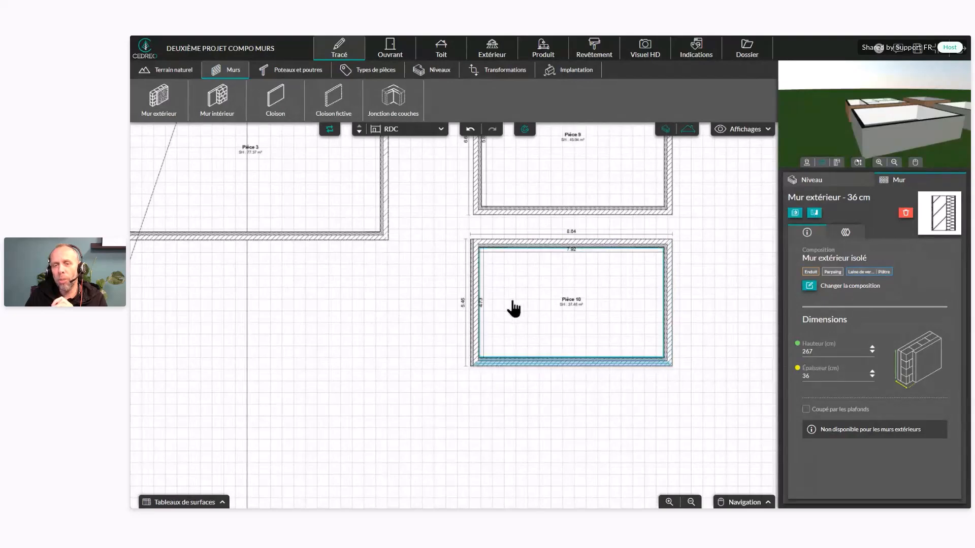
pyautogui.click(476, 327)
pyautogui.click(814, 213)
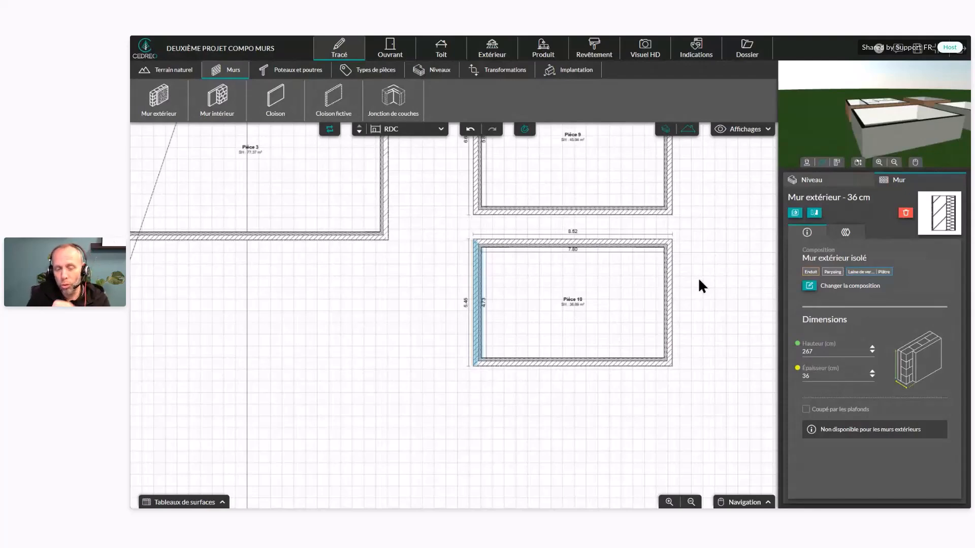
# Step: Delete all four exterior walls of Pièce 10
pyautogui.scroll(-2, 671, 325)
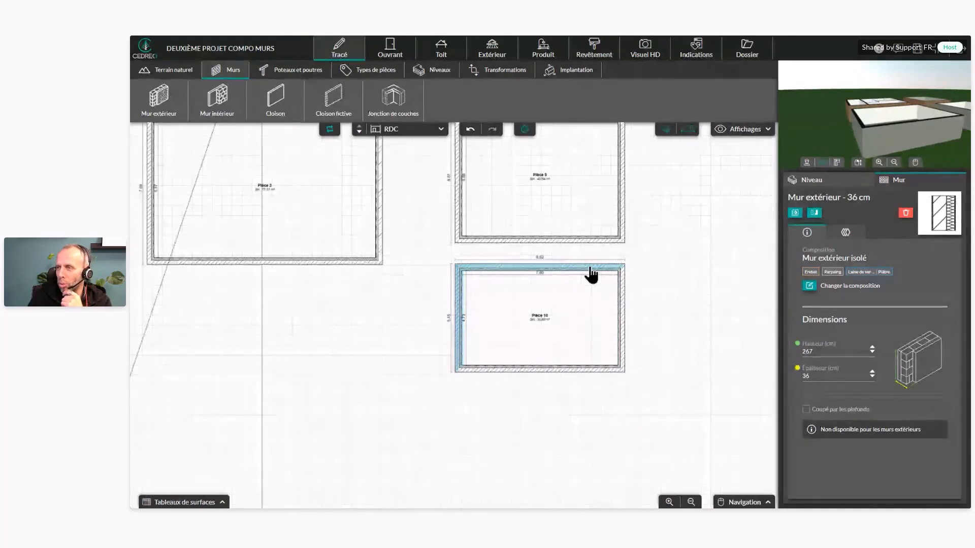
pyautogui.click(591, 275)
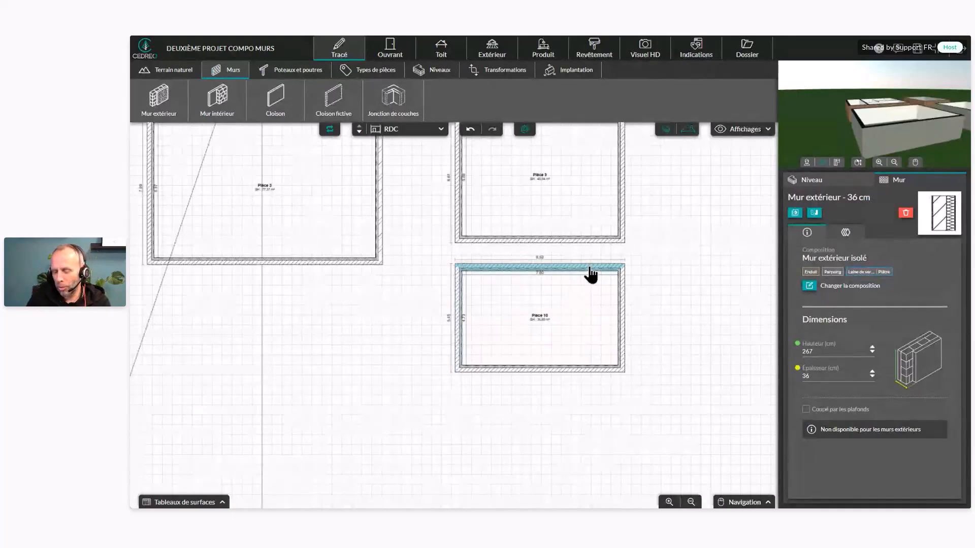
pyautogui.press('Delete')
pyautogui.click(621, 312)
pyautogui.press('Delete')
pyautogui.click(555, 366)
pyautogui.press('Delete')
pyautogui.click(460, 338)
pyautogui.press('Delete')
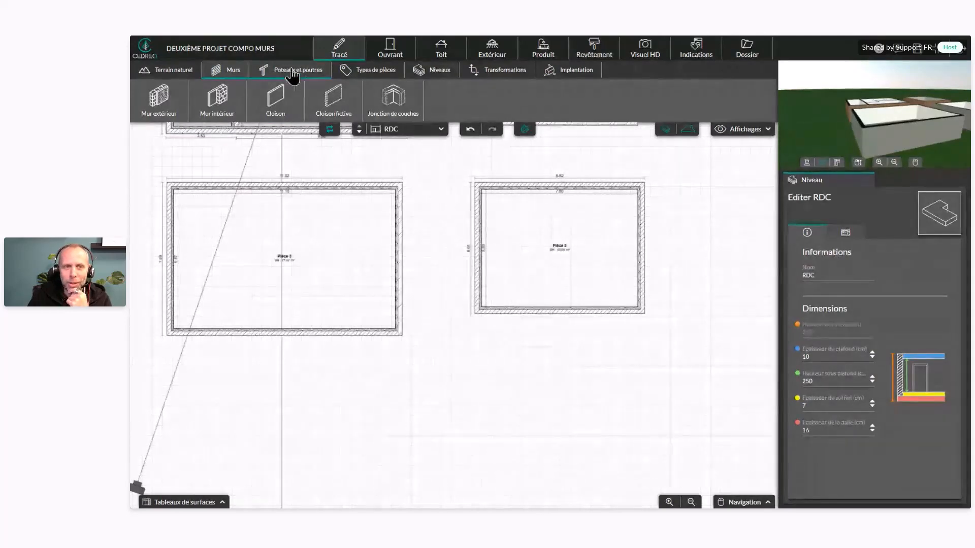
pyautogui.click(292, 75)
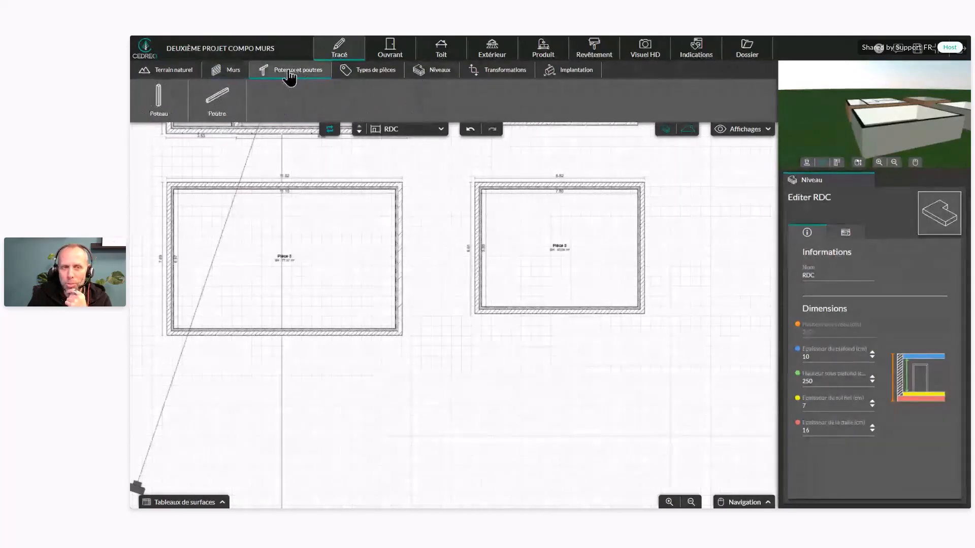
pyautogui.click(230, 70)
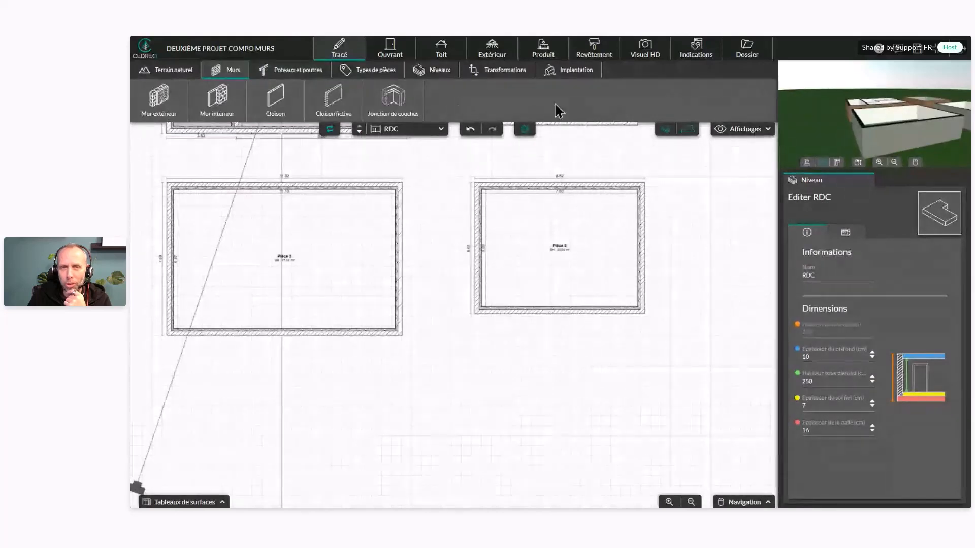
pyautogui.click(307, 77)
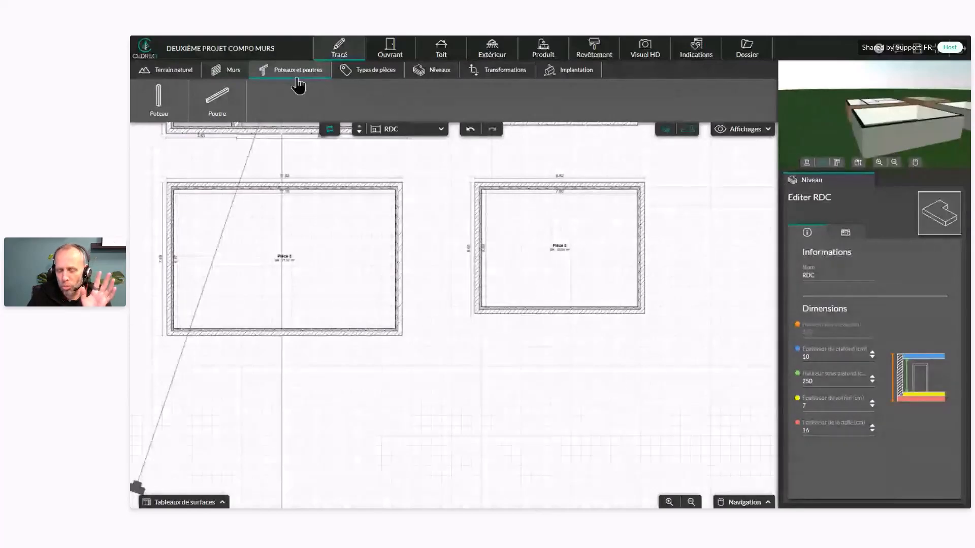
pyautogui.moveTo(672, 230); pyautogui.dragTo(695, 298)
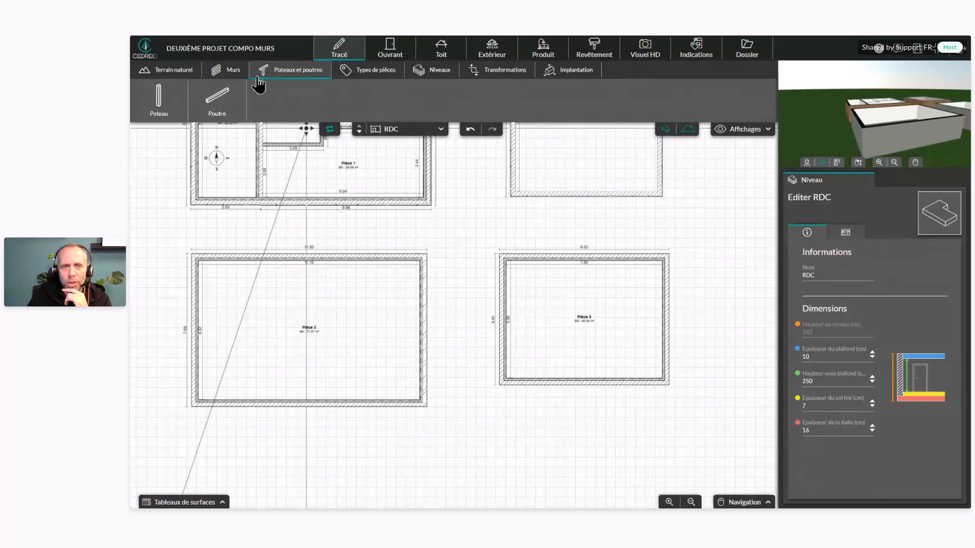
pyautogui.click(226, 70)
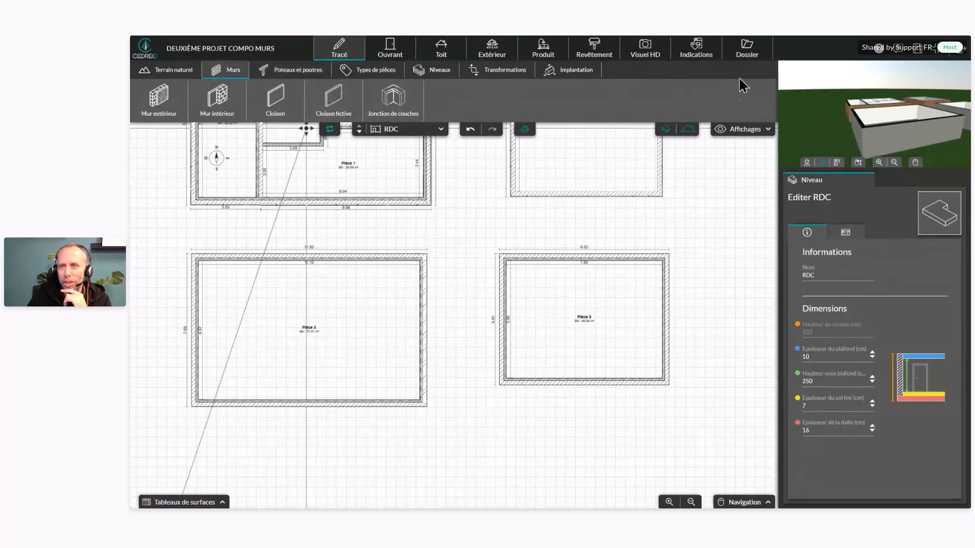
# Step: Add the section plan Coupe 1 through the Pièce 1 building and Pièce 2, and examine the exterior wall's layers in the section
pyautogui.click(762, 55)
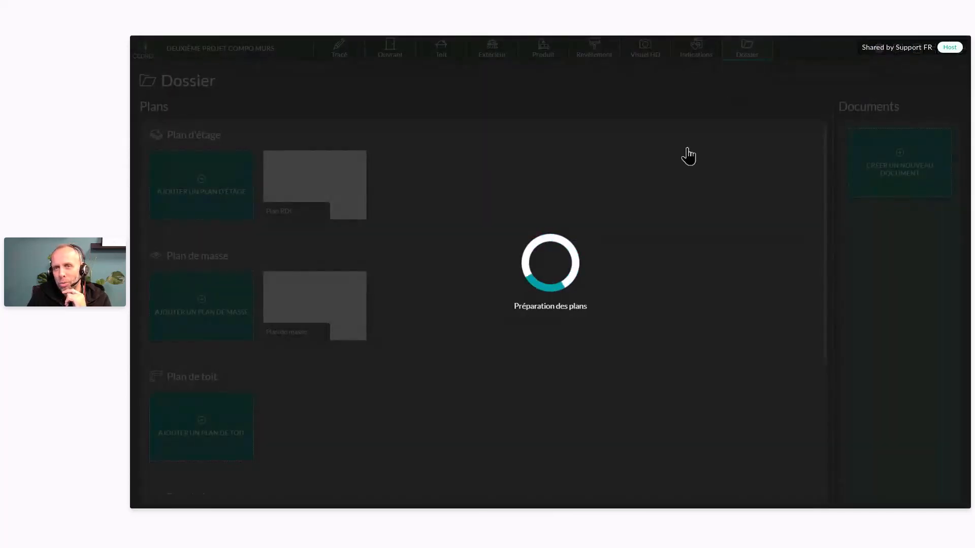
pyautogui.scroll(-5, 290, 348)
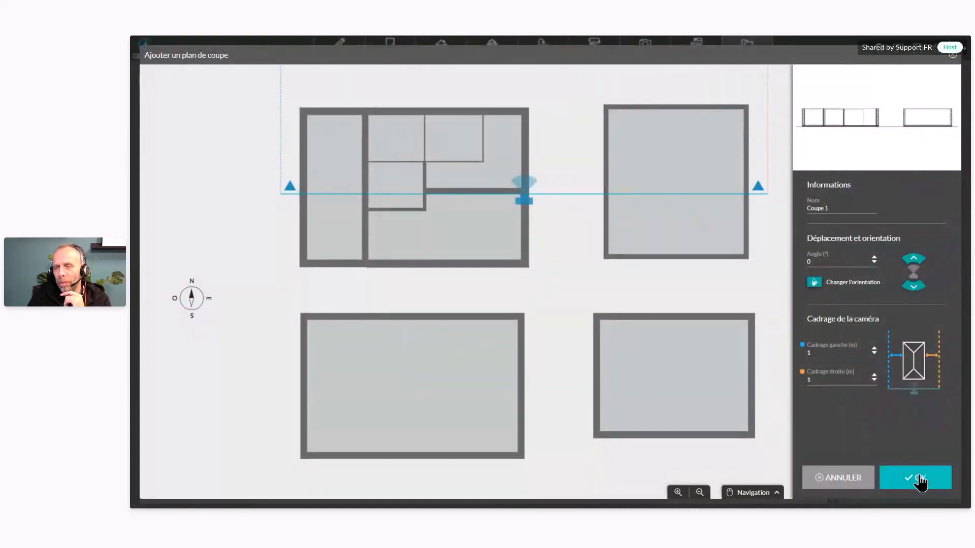
pyautogui.click(920, 481)
pyautogui.scroll(4, 504, 340)
pyautogui.moveTo(492, 320)
pyautogui.mouseDown()
pyautogui.moveTo(604, 282)
pyautogui.moveTo(447, 311)
pyautogui.mouseUp()
pyautogui.scroll(5, 602, 273)
pyautogui.scroll(2, 446, 311)
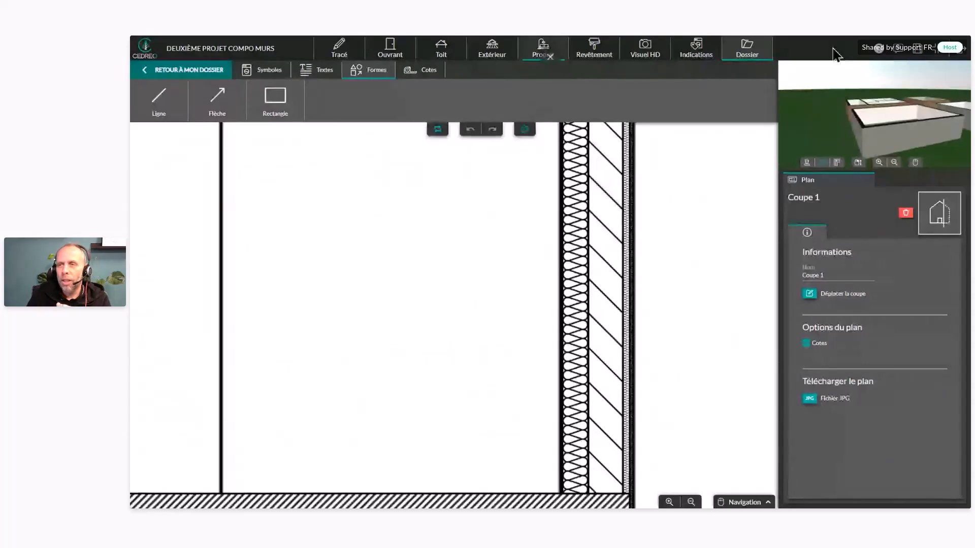
# Step: Return to the RDC floor plan's wall tools and examine the interior wall junctions around Pièces 5, 6, 7 and 8
pyautogui.click(356, 48)
pyautogui.moveTo(434, 198); pyautogui.dragTo(518, 355)
pyautogui.click(388, 110)
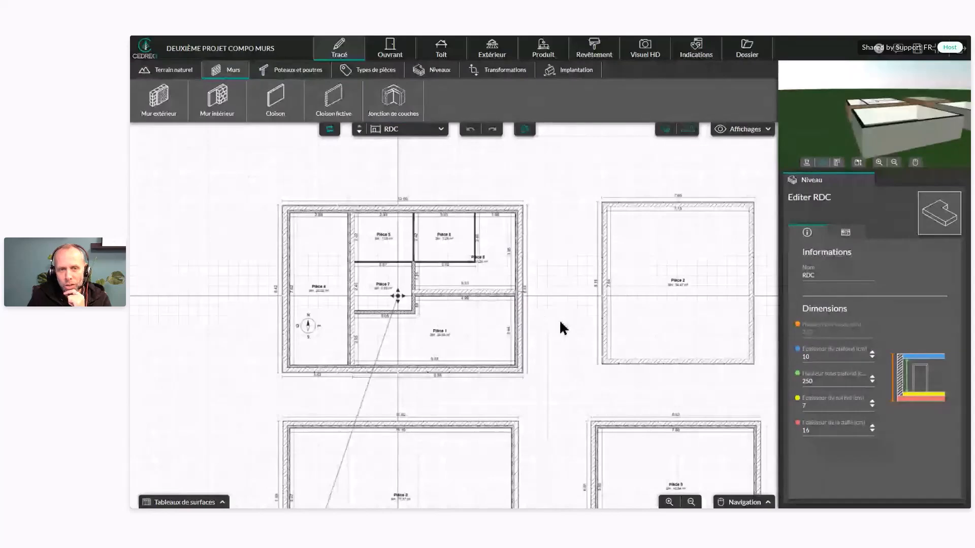
pyautogui.scroll(6, 561, 325)
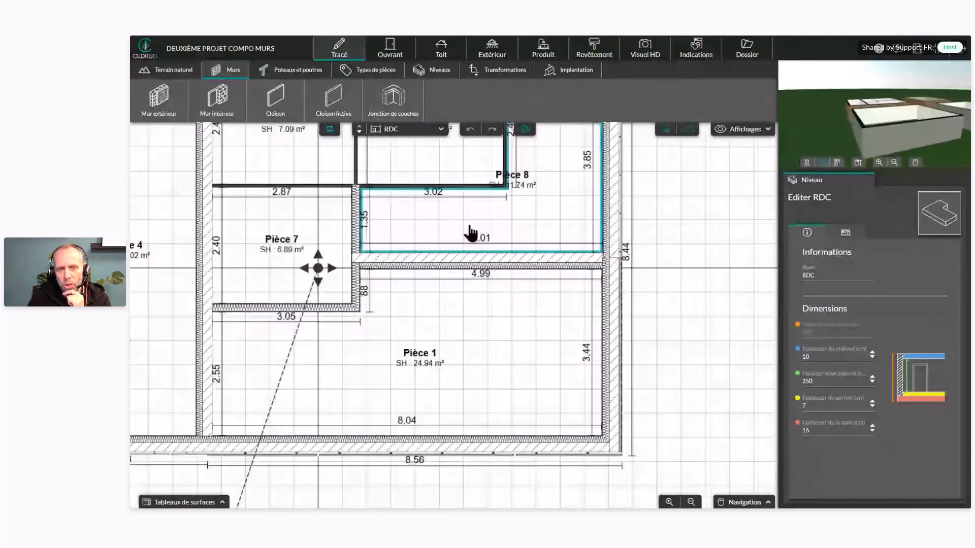
pyautogui.moveTo(471, 234); pyautogui.dragTo(458, 388)
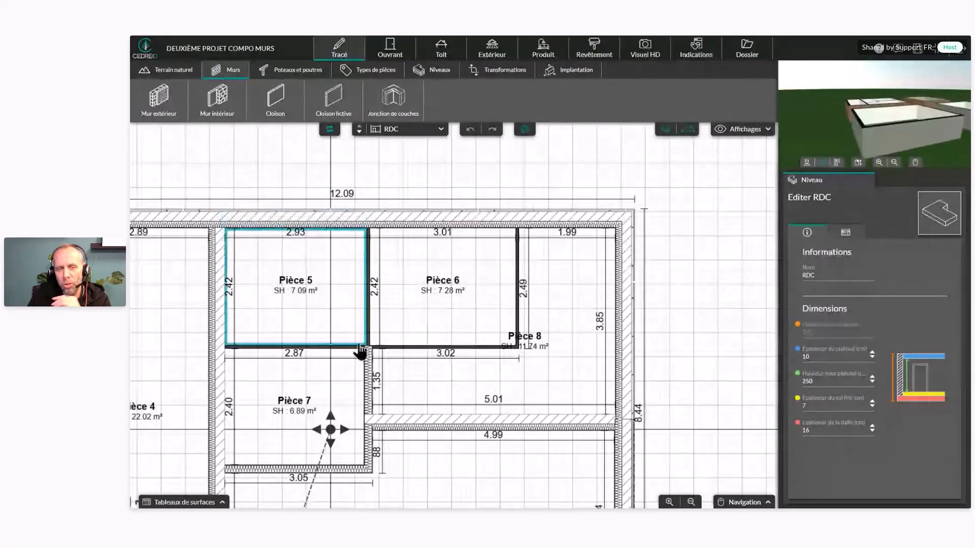
pyautogui.scroll(-1, 423, 362)
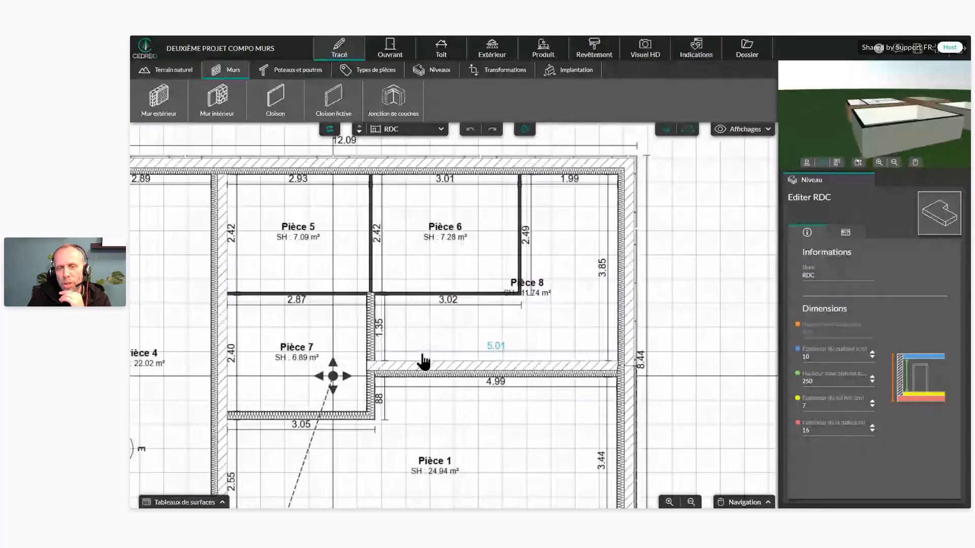
pyautogui.scroll(2, 435, 359)
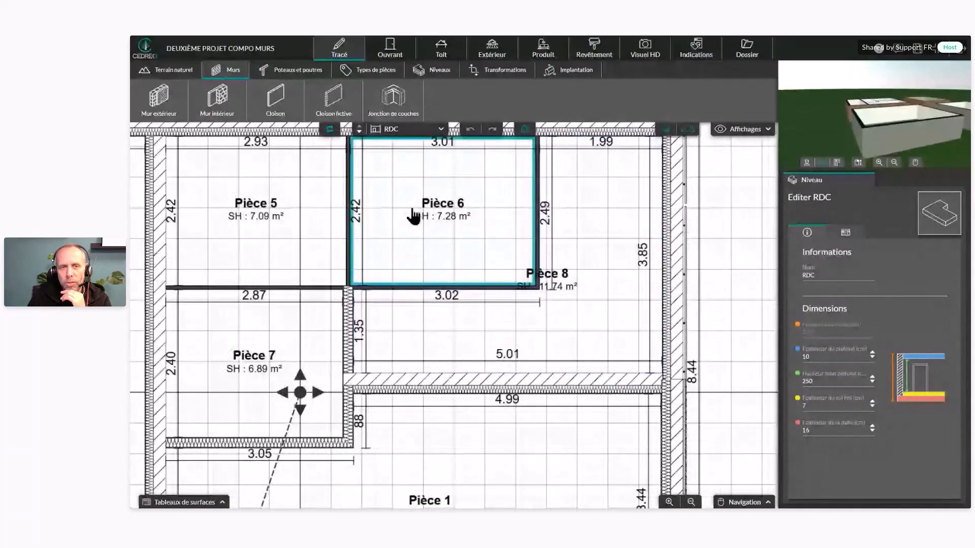
# Step: Use a Support layer junction to extend the short insulated wall southeast of Pièce 7 north through the adjoining garage wall's layers
pyautogui.click(395, 109)
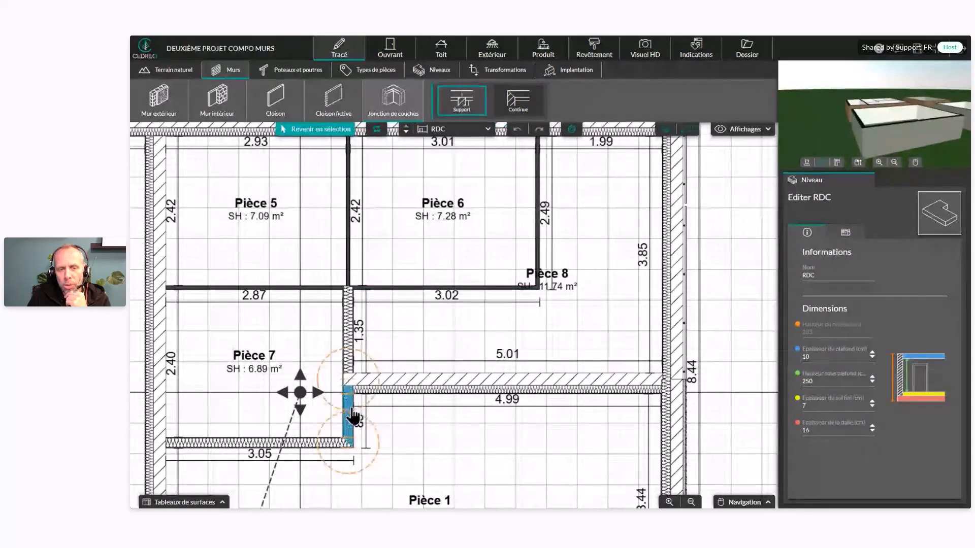
pyautogui.moveTo(449, 335); pyautogui.dragTo(484, 269)
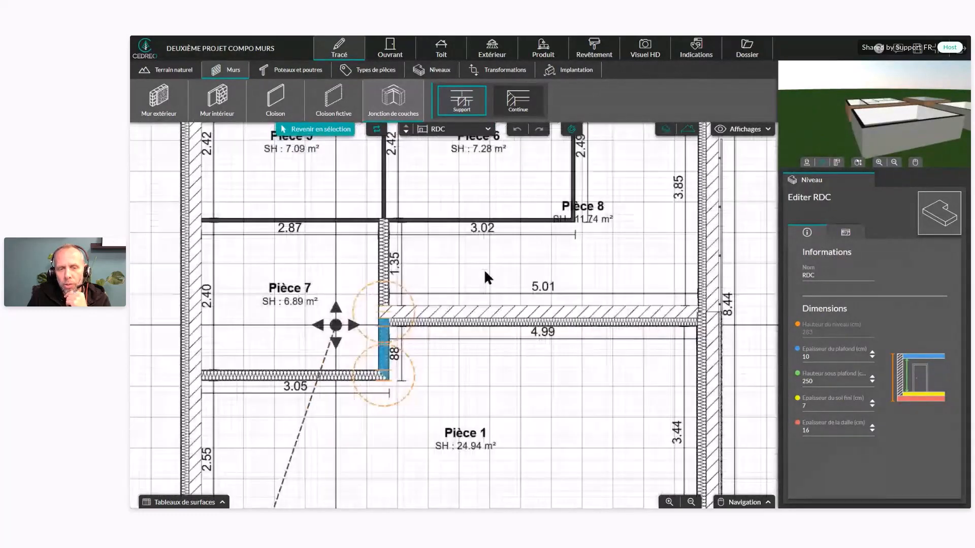
pyautogui.scroll(2, 477, 305)
pyautogui.moveTo(457, 342); pyautogui.dragTo(555, 293)
pyautogui.scroll(1, 507, 300)
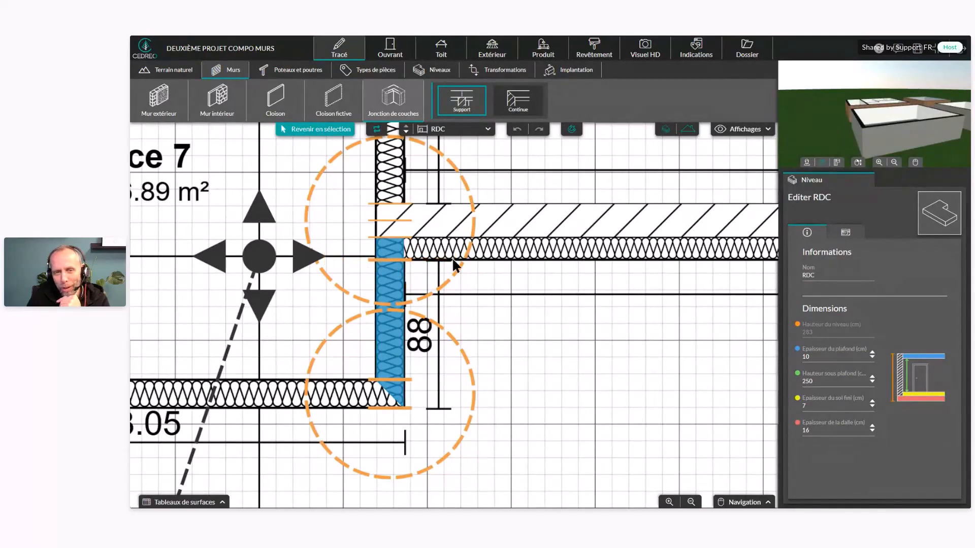
pyautogui.click(399, 211)
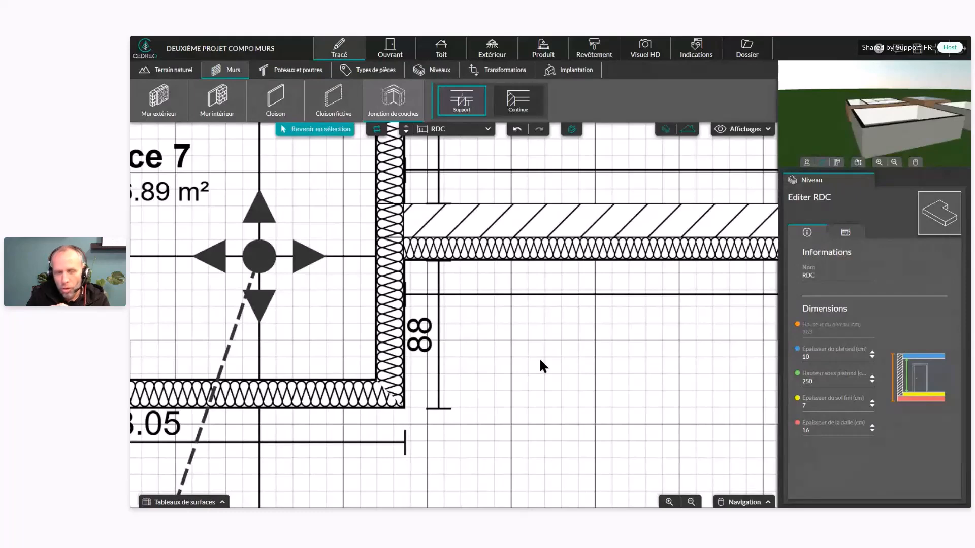
# Step: Extend the south wall of Pièce 7 with a Support junction through the masonry layer of the wall bordering Pièce 4
pyautogui.scroll(-3, 544, 329)
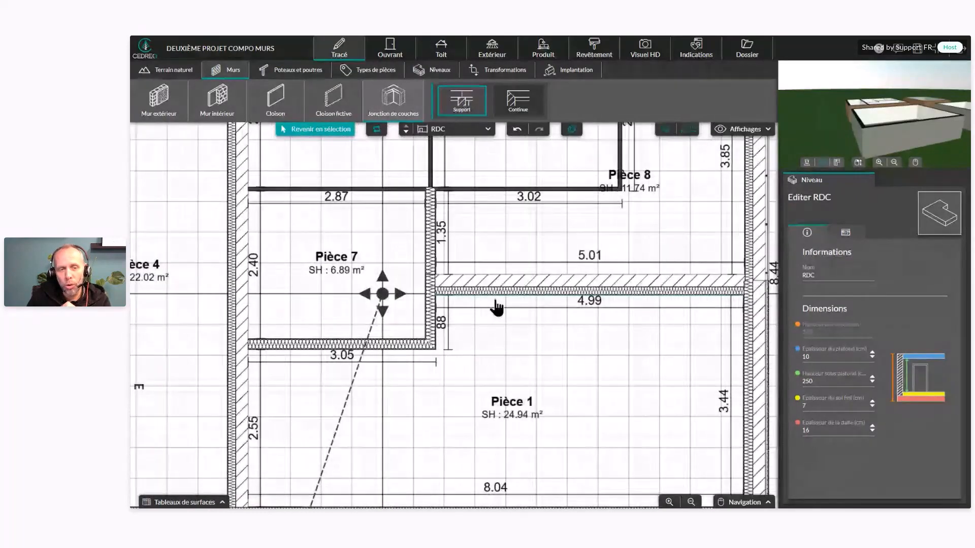
pyautogui.click(239, 351)
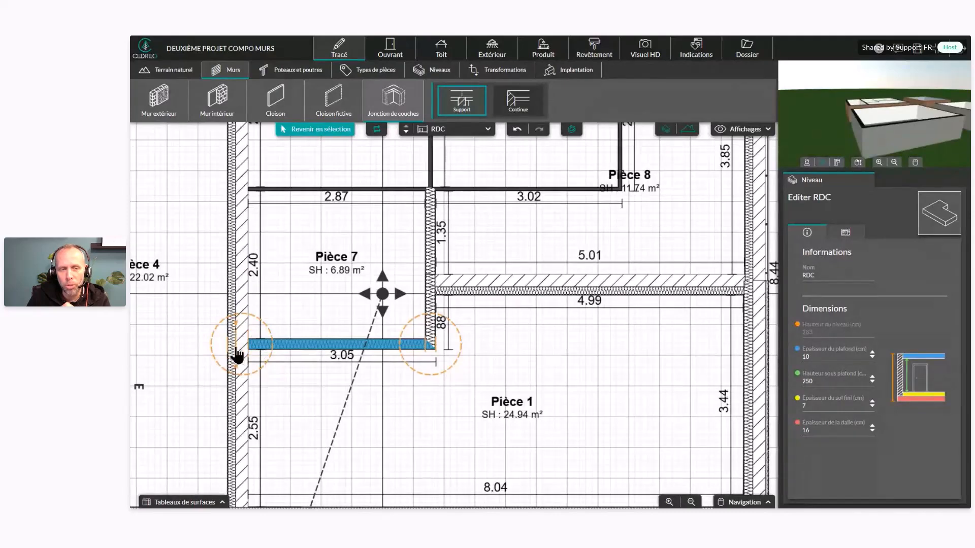
pyautogui.click(235, 349)
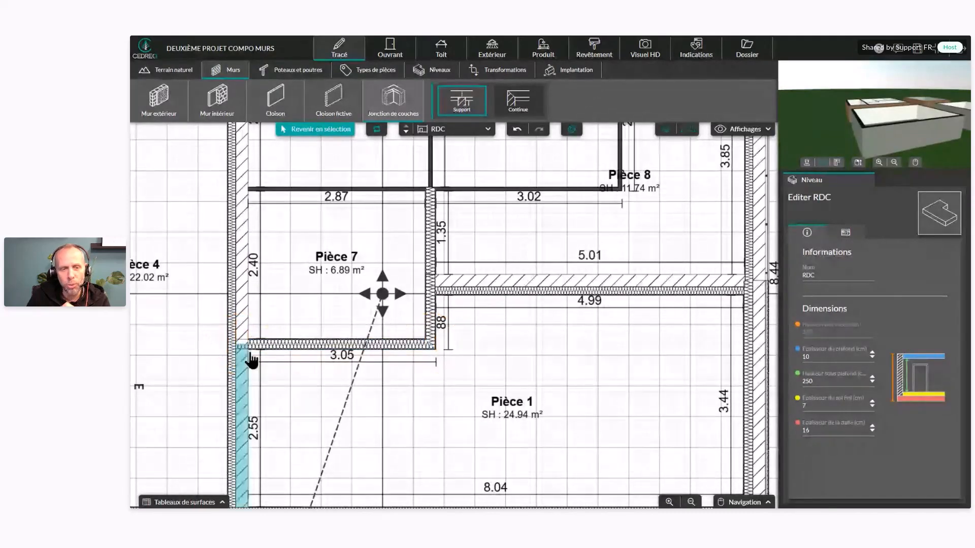
pyautogui.scroll(1, 259, 359)
pyautogui.scroll(2, 262, 362)
pyautogui.click(305, 280)
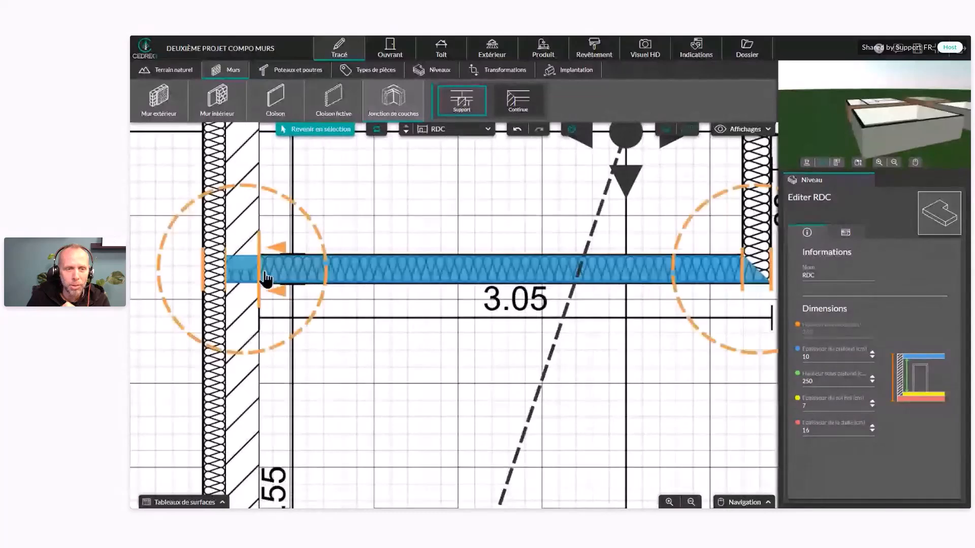
pyautogui.click(234, 275)
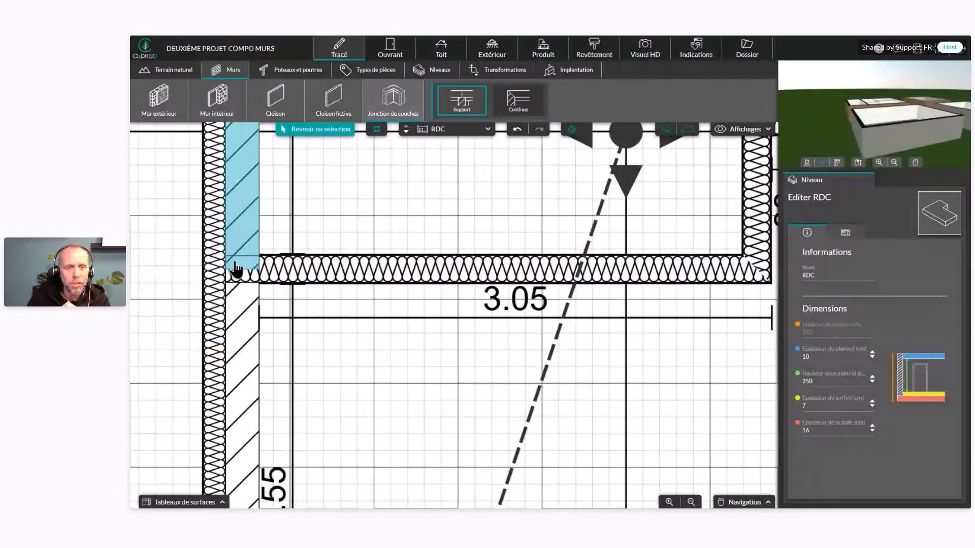
pyautogui.click(236, 270)
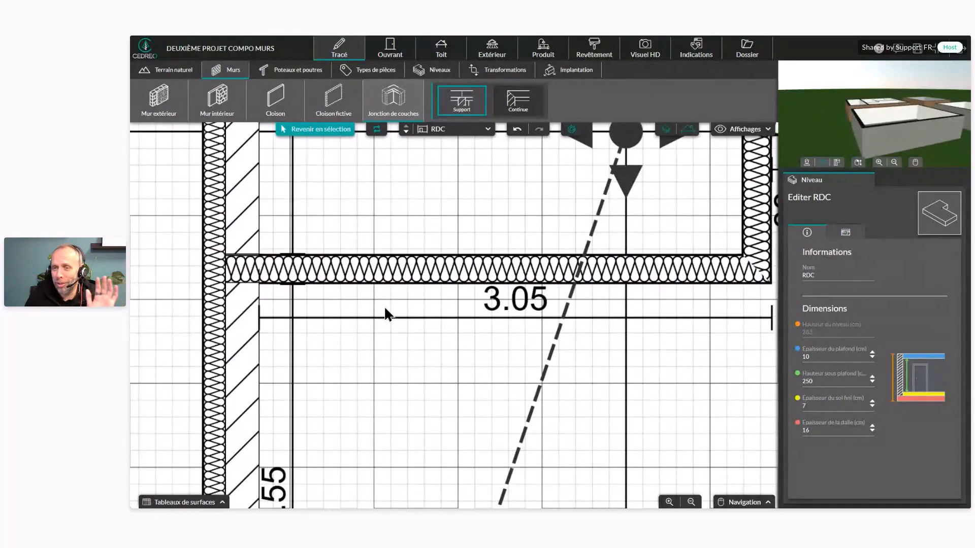
# Step: Use a Continue junction to link the masonry layers of the wall segments separating Pièce 4 from Pièce 1 and Pièce 7
pyautogui.scroll(-5, 596, 356)
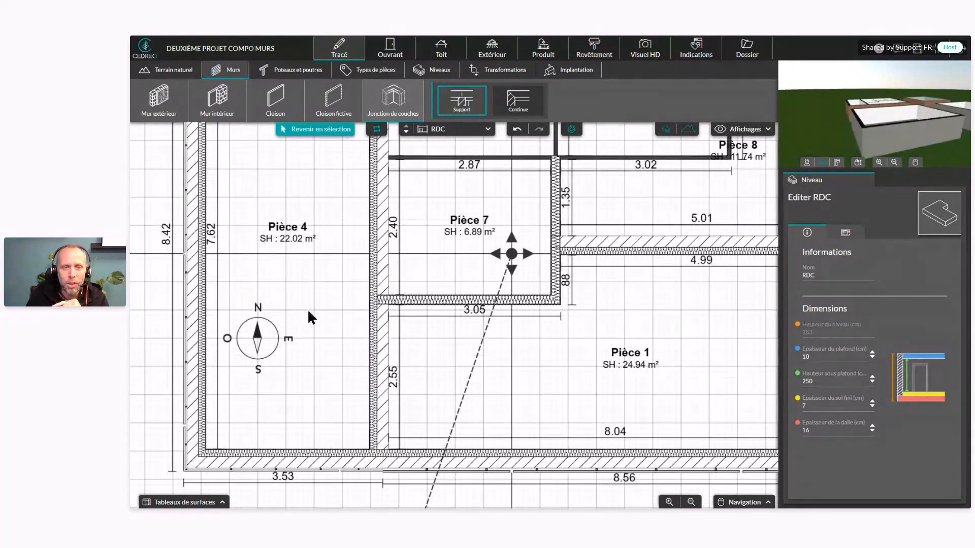
pyautogui.moveTo(318, 328); pyautogui.dragTo(295, 353)
pyautogui.click(519, 104)
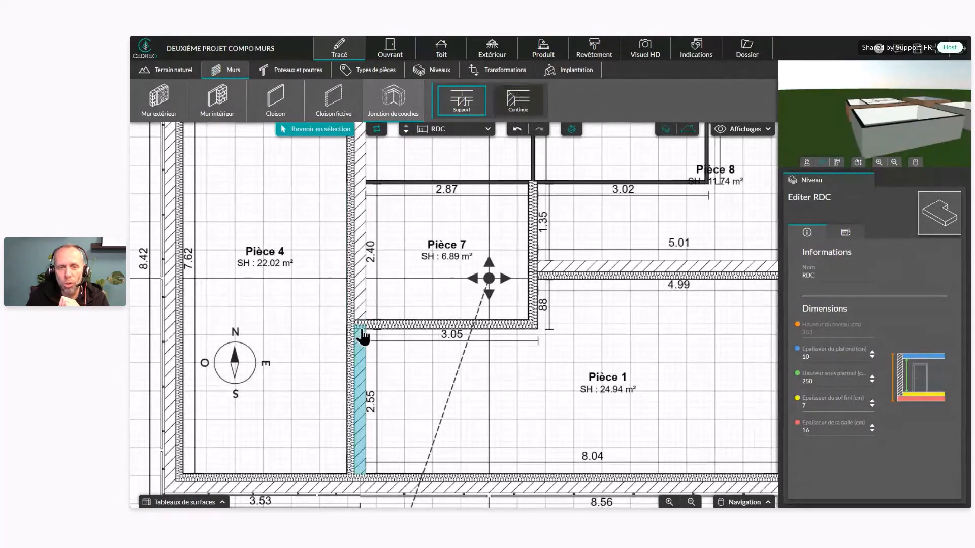
pyautogui.click(362, 366)
pyautogui.click(518, 102)
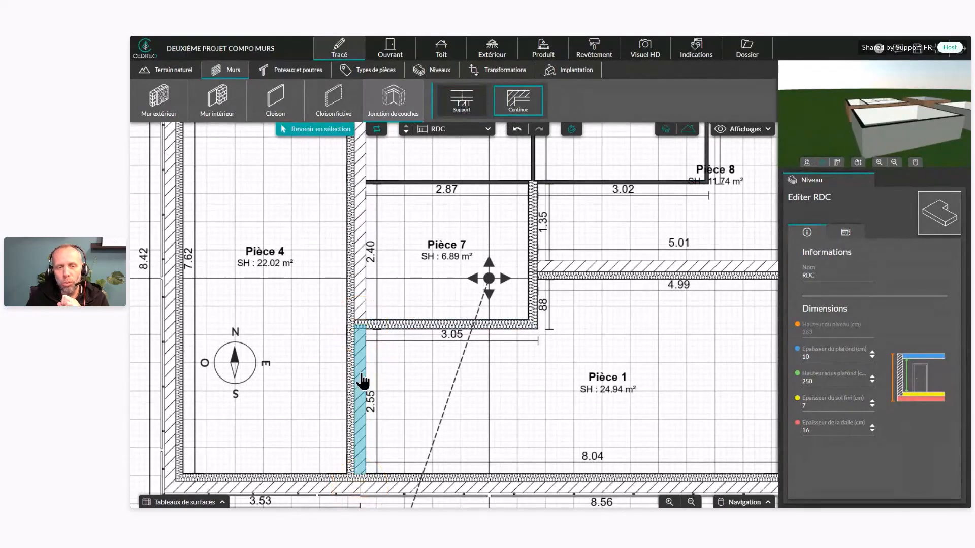
pyautogui.click(363, 380)
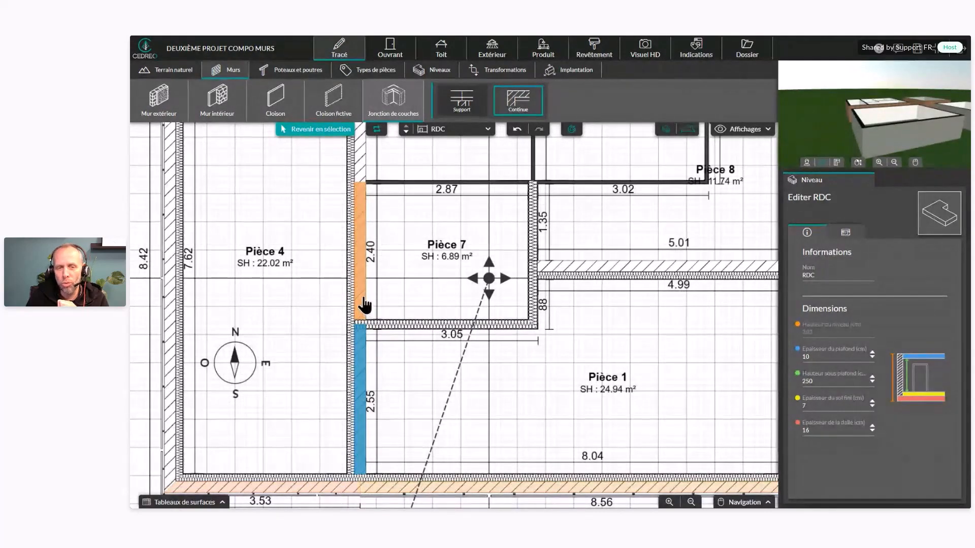
pyautogui.click(364, 298)
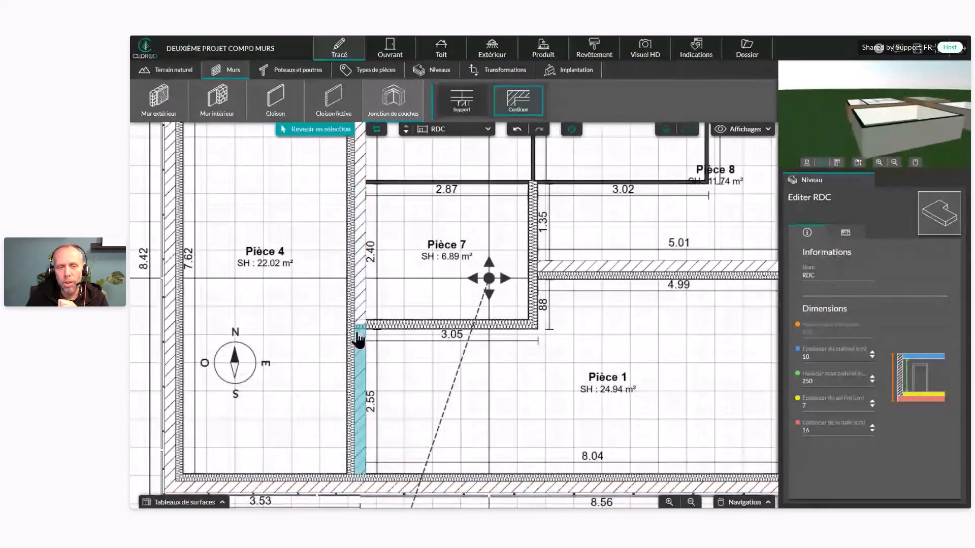
pyautogui.click(362, 349)
pyautogui.scroll(3, 359, 333)
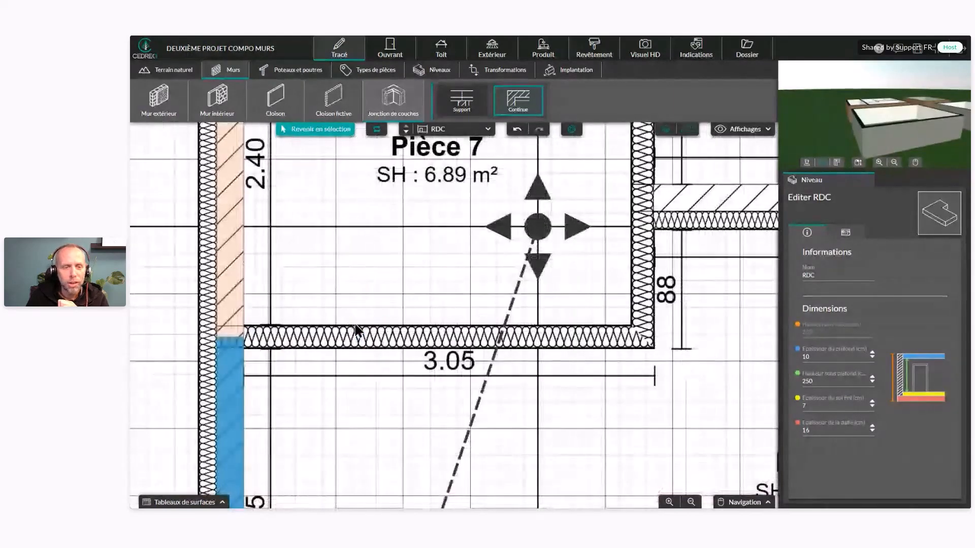
# Step: Use a Support junction to pull the south wall of Pièce 7 back to the face of the wall bordering Pièce 4
pyautogui.click(461, 100)
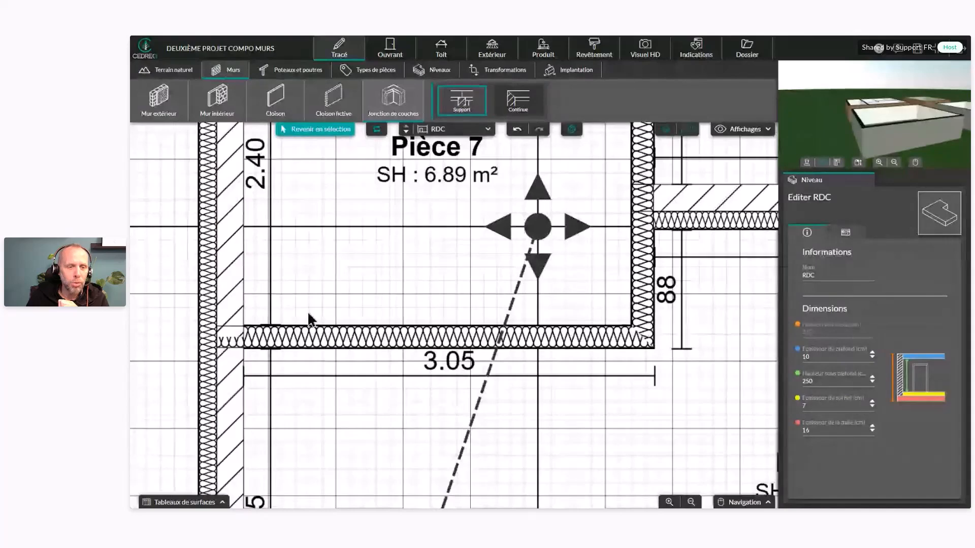
pyautogui.click(275, 341)
pyautogui.click(410, 381)
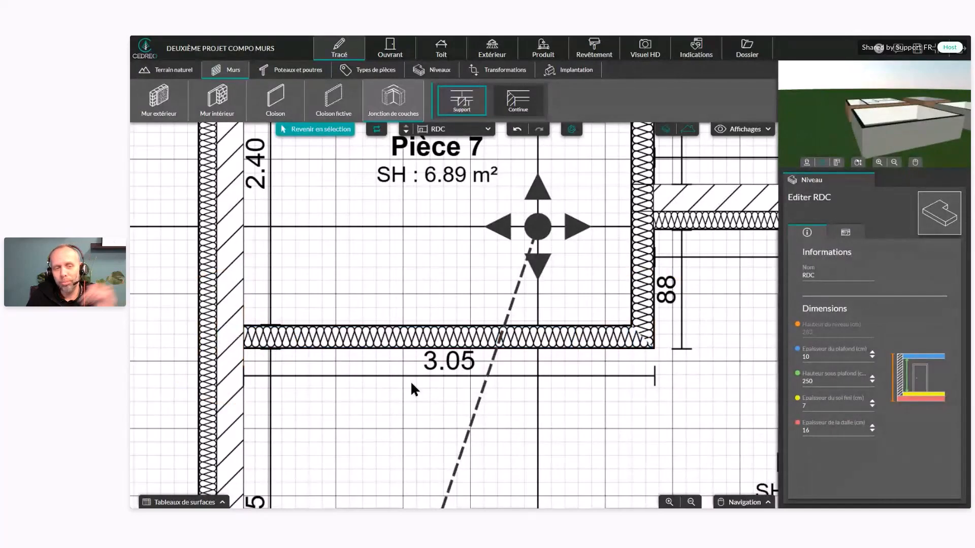
# Step: Link the masonry layer of the wall between Pièce 4 and Pièce 1 to the south exterior wall with a Continue junction
pyautogui.scroll(-3, 411, 380)
pyautogui.moveTo(475, 355); pyautogui.dragTo(231, 362)
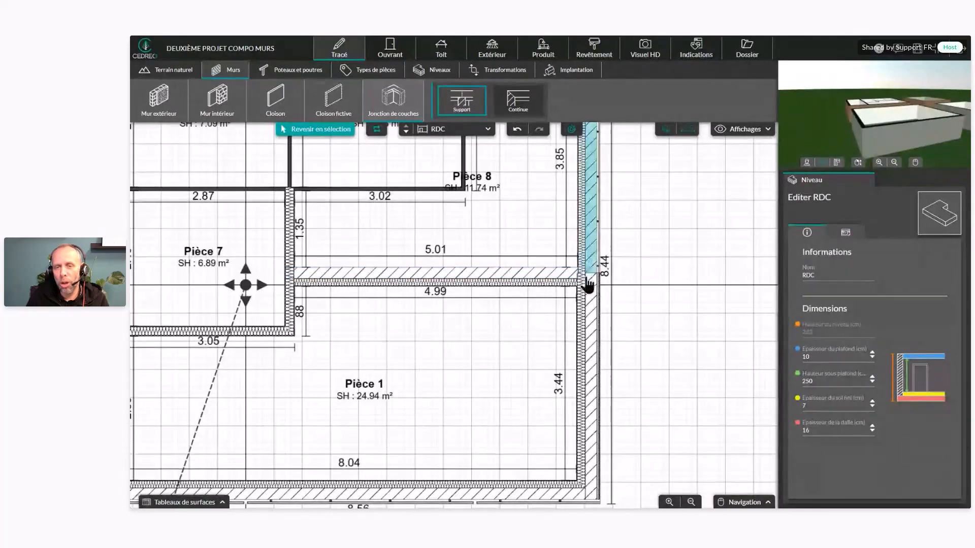
pyautogui.moveTo(376, 248); pyautogui.dragTo(415, 311)
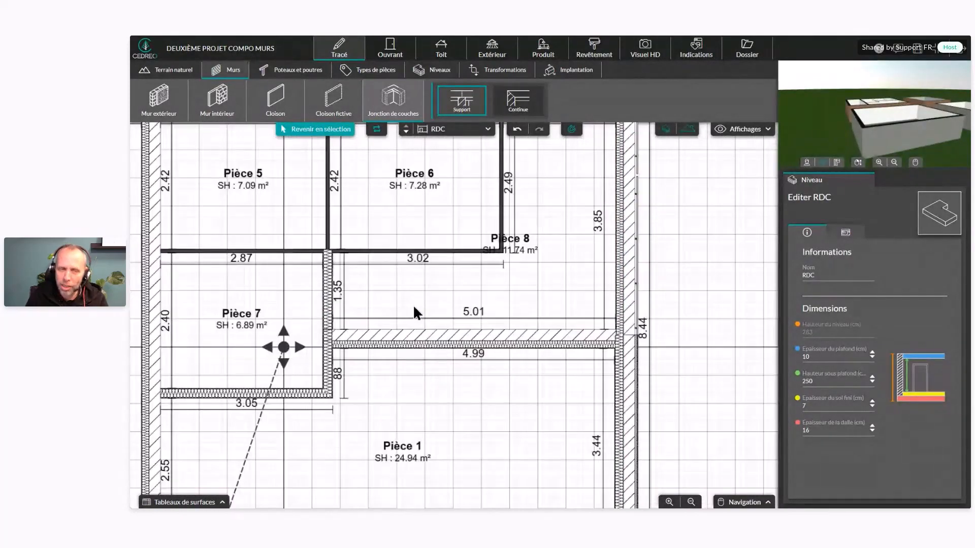
pyautogui.moveTo(239, 318); pyautogui.dragTo(316, 188)
pyautogui.moveTo(341, 338); pyautogui.dragTo(453, 298)
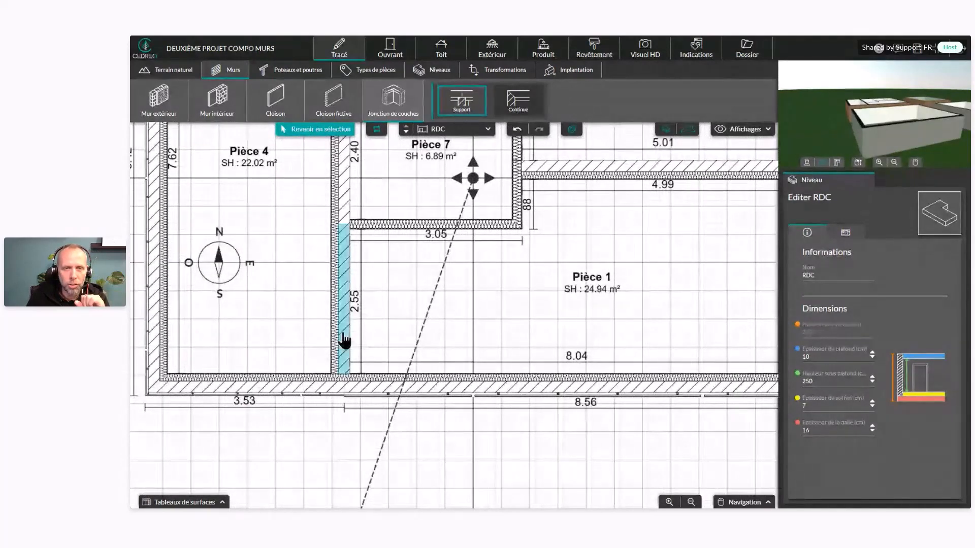
pyautogui.click(518, 100)
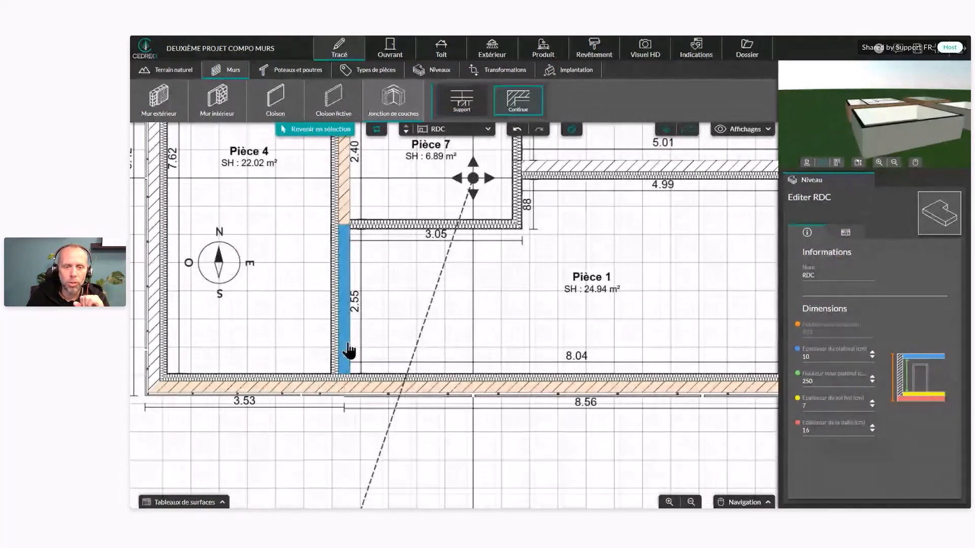
pyautogui.click(344, 392)
pyautogui.scroll(3, 378, 350)
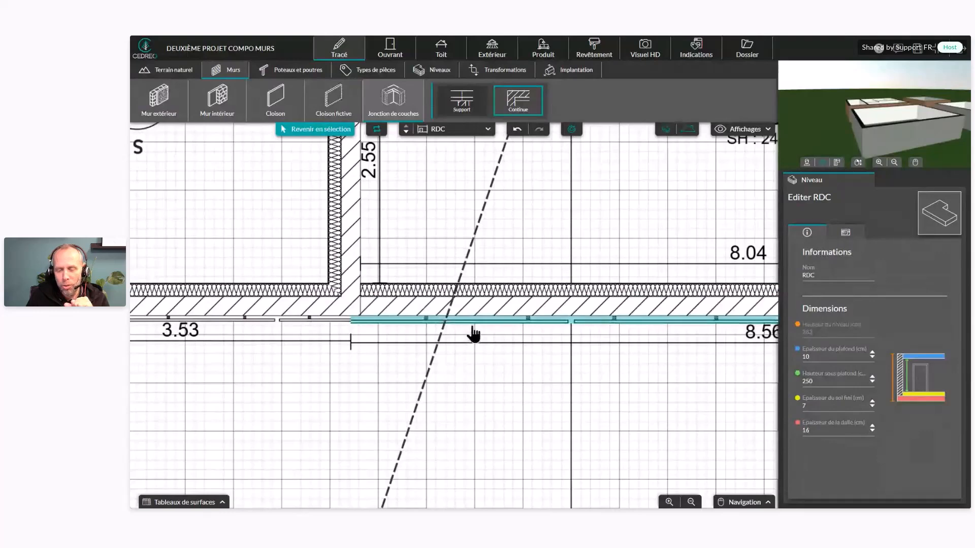
pyautogui.click(507, 302)
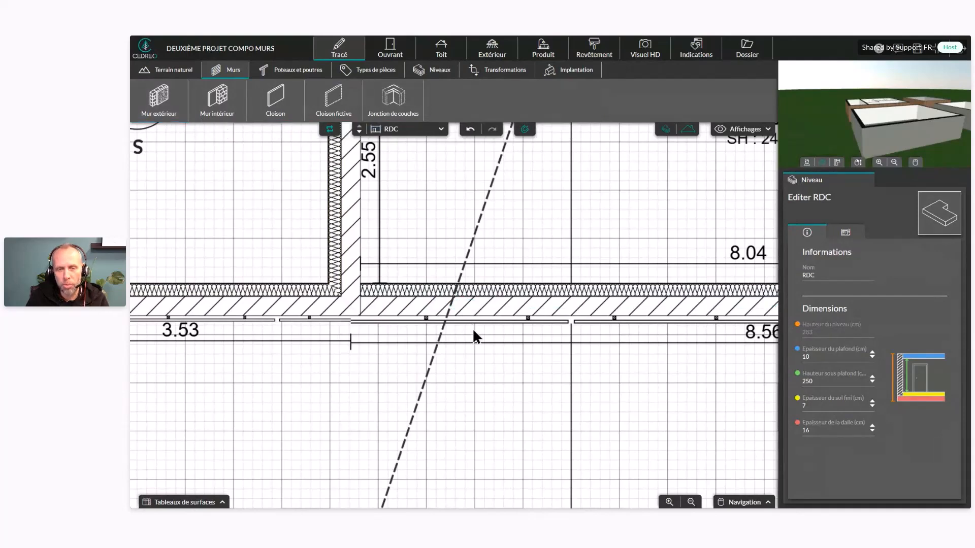
# Step: Shift the south exterior wall of Pièce 1 slightly north so its outer face aligns with the adjoining wall of Pièce 4
pyautogui.click(483, 311)
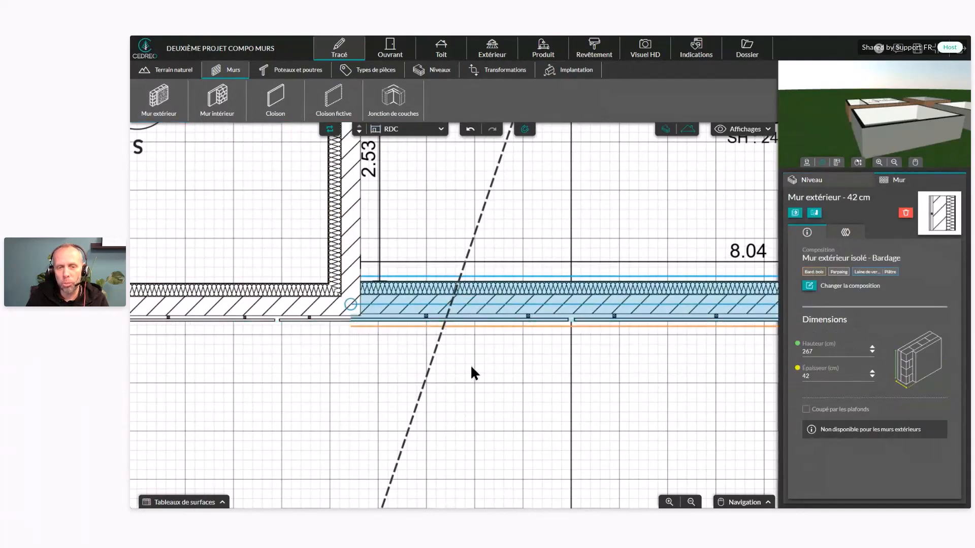
pyautogui.scroll(-2, 501, 391)
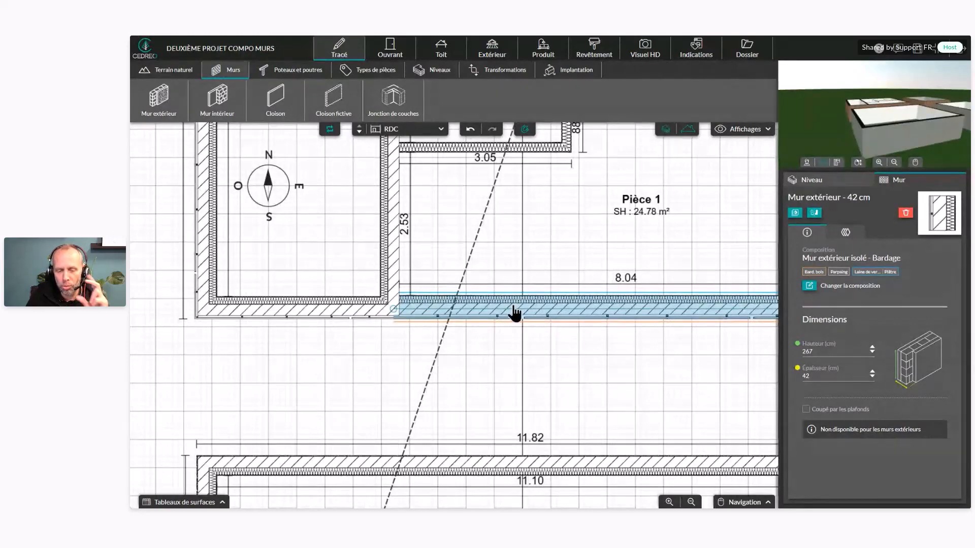
pyautogui.scroll(-1, 588, 274)
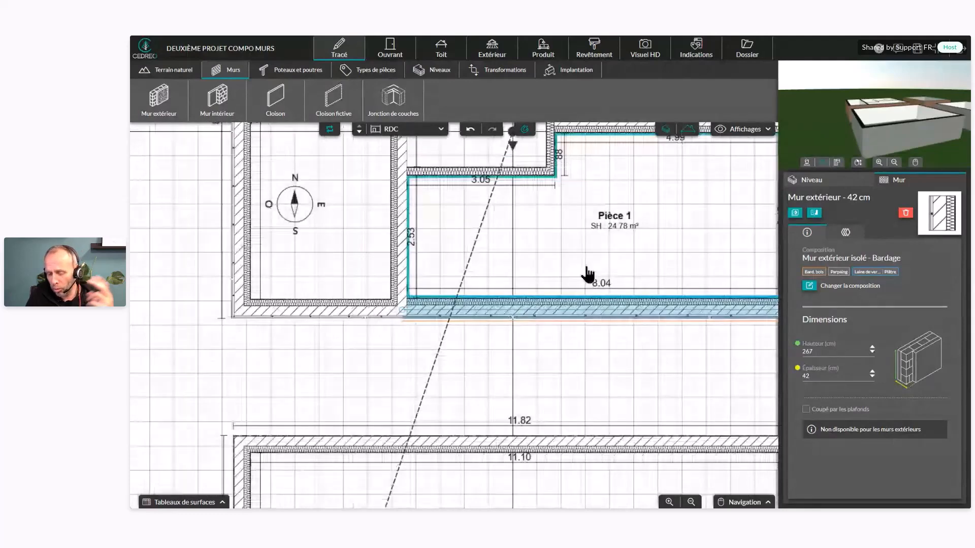
pyautogui.scroll(-1, 591, 274)
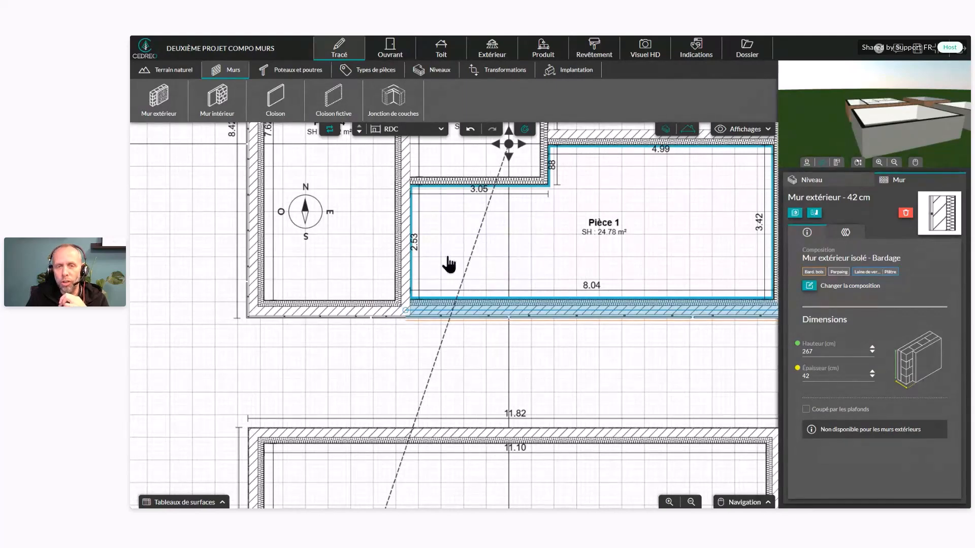
# Step: Select the interior wall between Pièce 4 and Pièce 1, and switch to the Composition des murs settings page in the browser
pyautogui.click(405, 264)
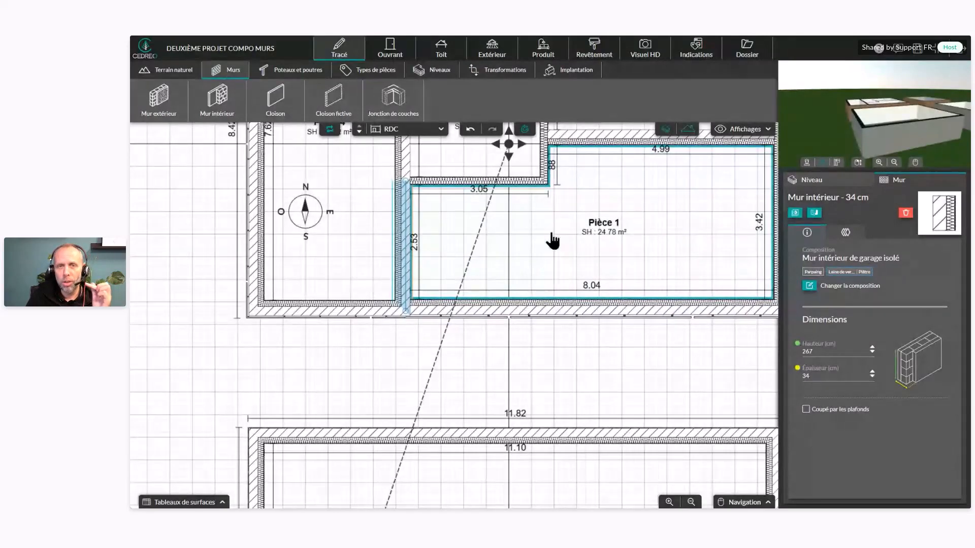
pyautogui.click(282, 45)
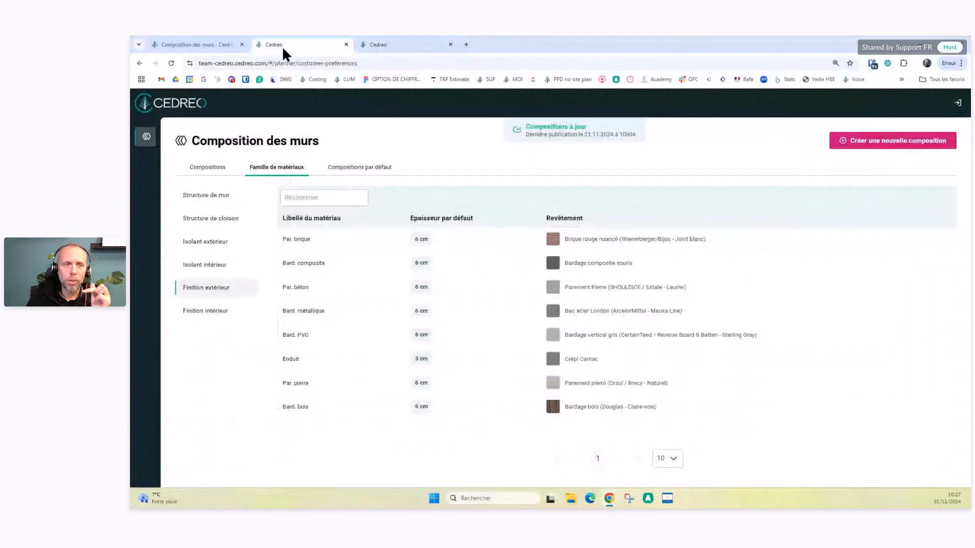
# Step: From the interior wall compositions, start a new Mur intérieur composition with a test label and proceed to Gestion des couches
pyautogui.click(216, 173)
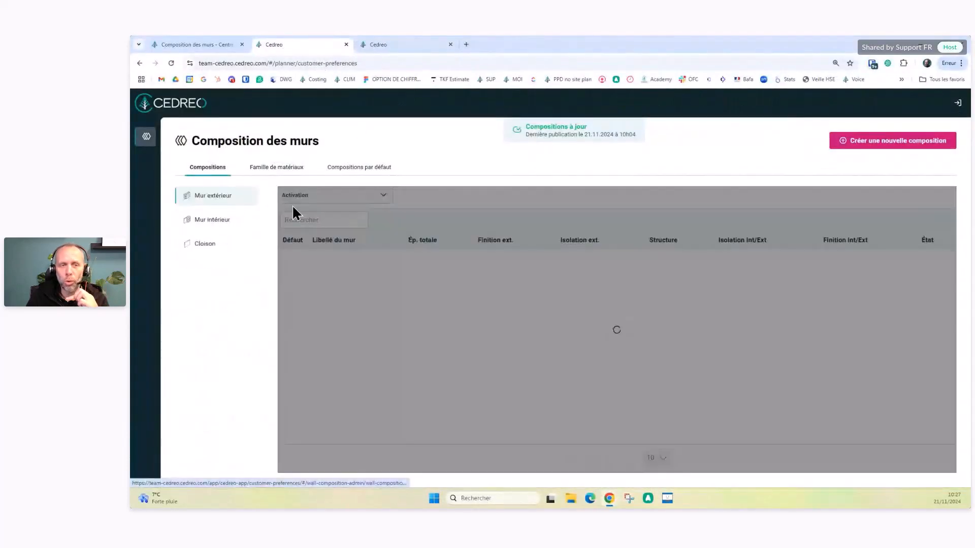
pyautogui.click(217, 227)
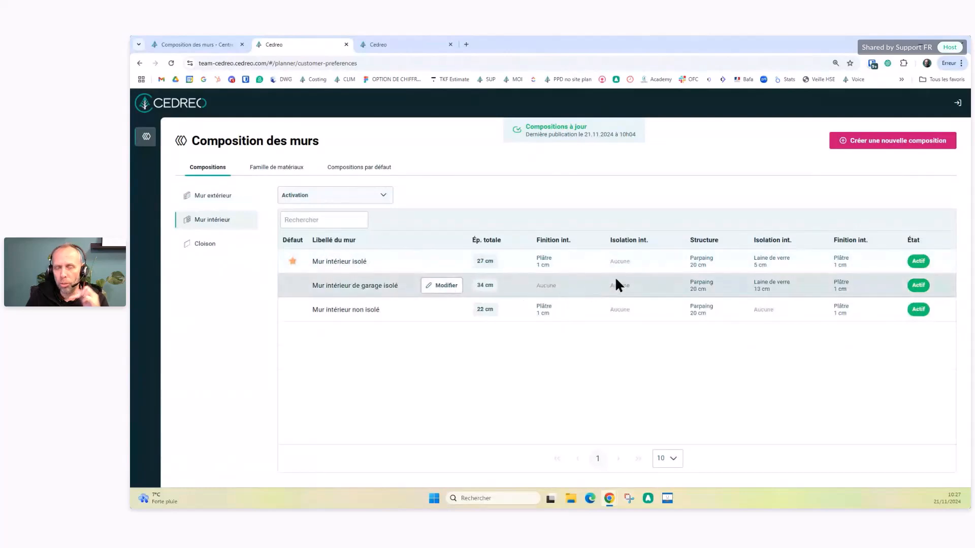
pyautogui.click(884, 142)
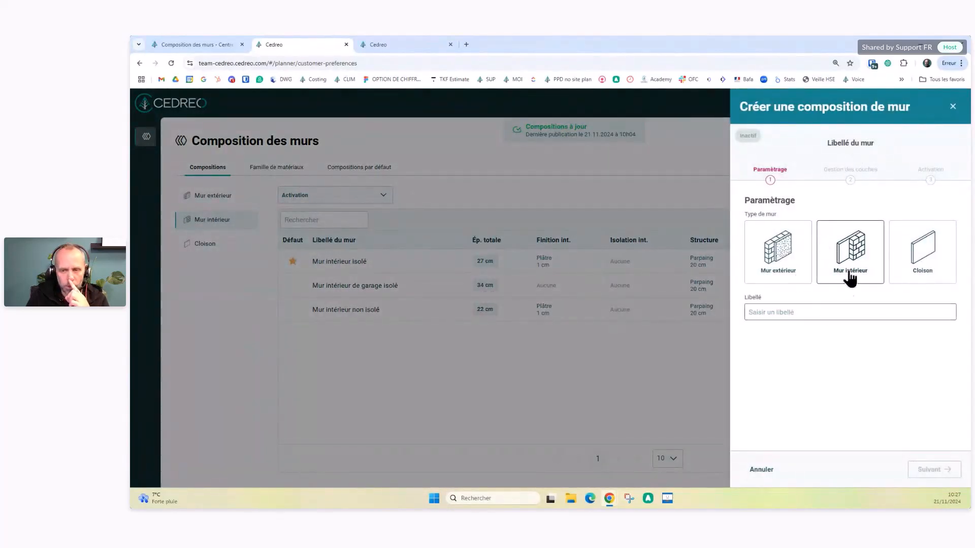
pyautogui.click(812, 311)
pyautogui.write('Tes')
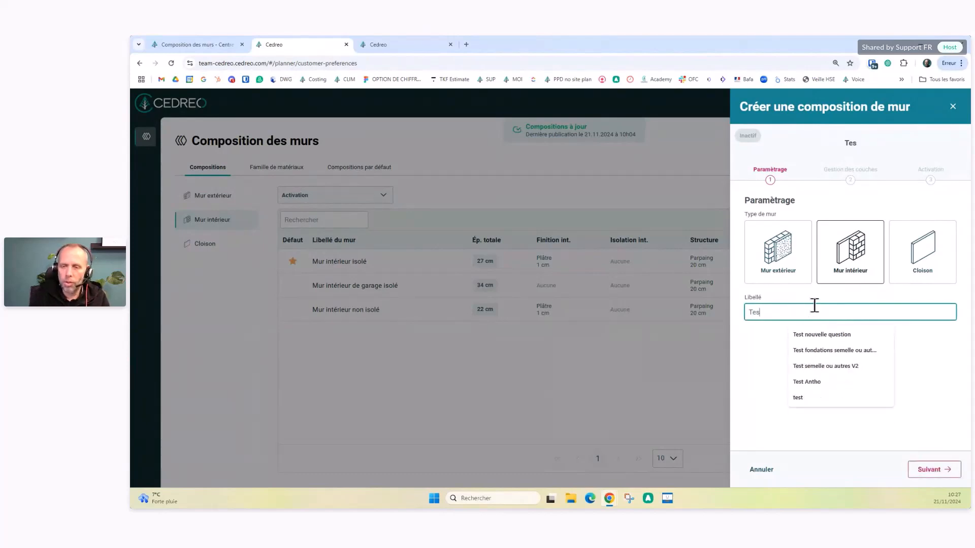
pyautogui.write('t pour ')
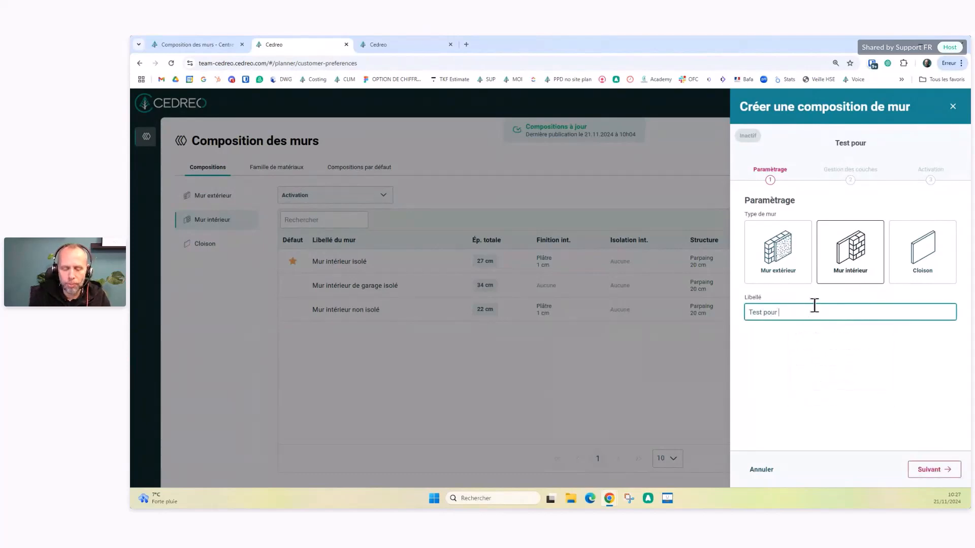
pyautogui.write('Christophe')
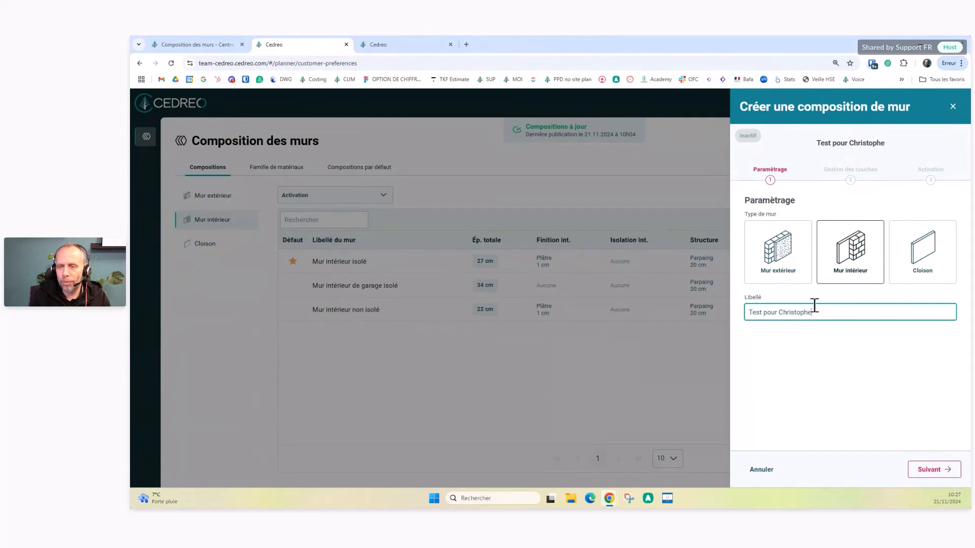
pyautogui.click(939, 470)
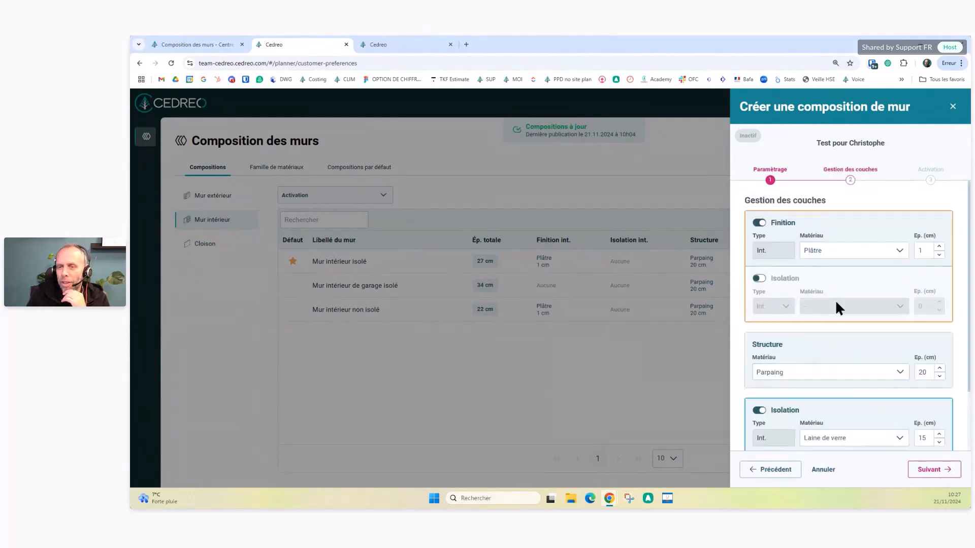
# Step: Review the finish, insulation and structure layers proposed for the new interior wall composition
pyautogui.scroll(-2, 822, 289)
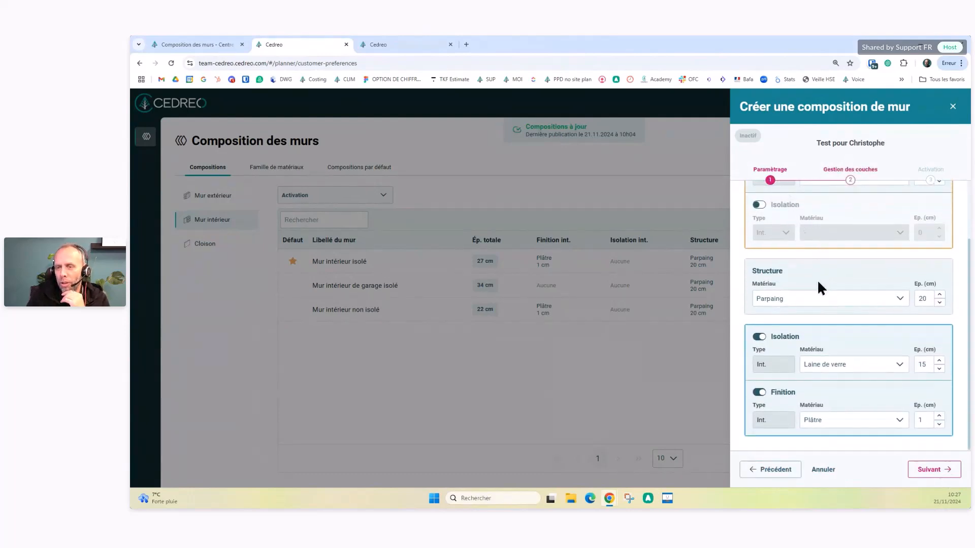
pyautogui.scroll(3, 819, 284)
pyautogui.scroll(-2, 820, 292)
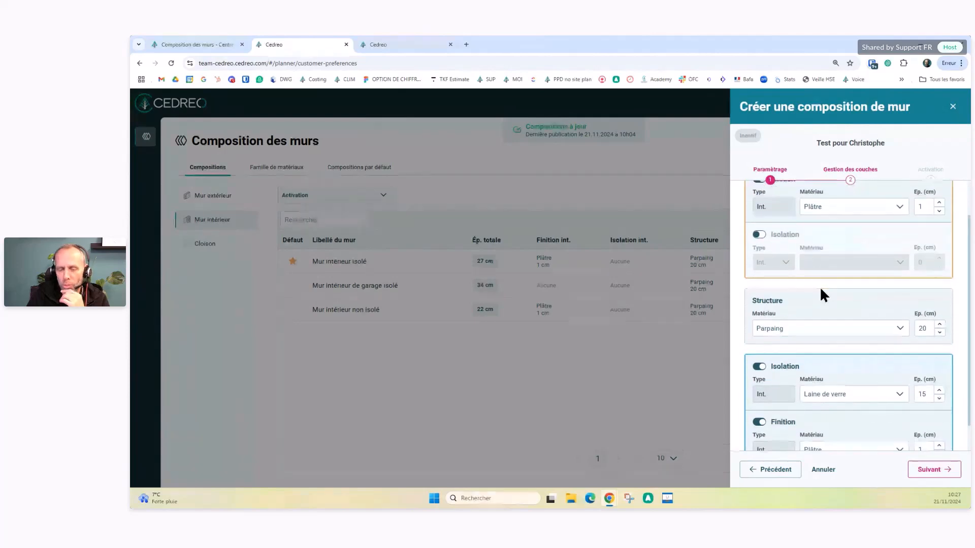
pyautogui.scroll(-1, 870, 304)
pyautogui.scroll(2, 852, 328)
pyautogui.scroll(-1, 792, 366)
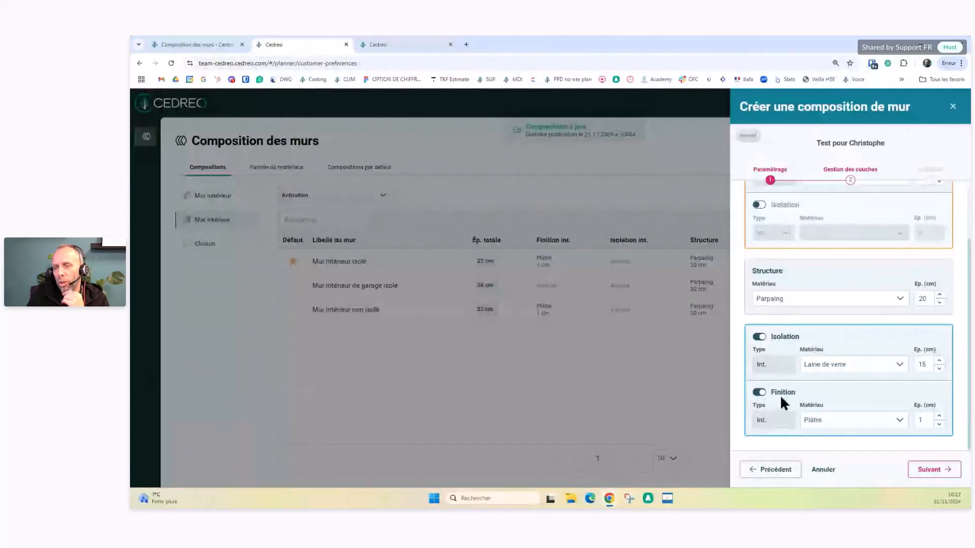
pyautogui.scroll(2, 805, 329)
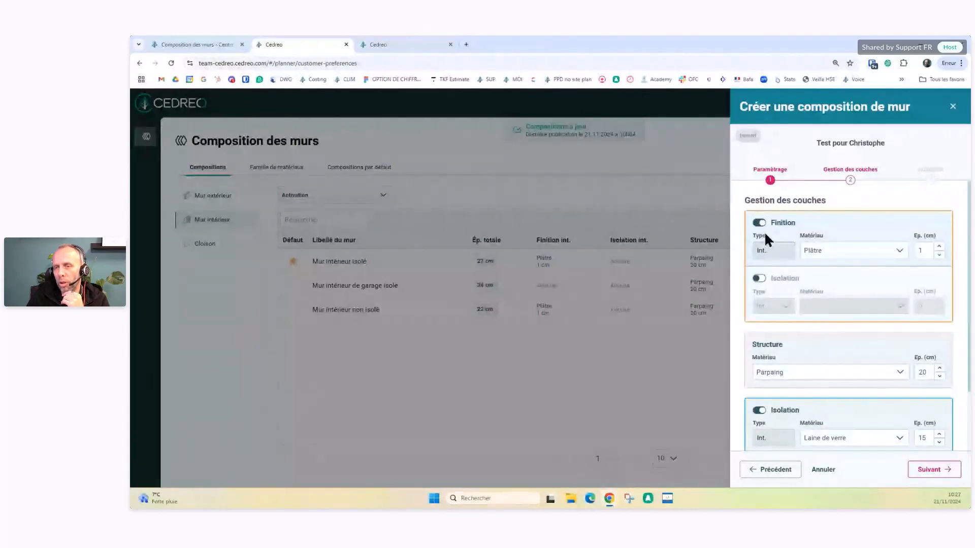
# Step: Switch the Plâtre finish above the structure off and on again, and do the same with the Laine de verre insulation
pyautogui.click(759, 222)
pyautogui.click(759, 222)
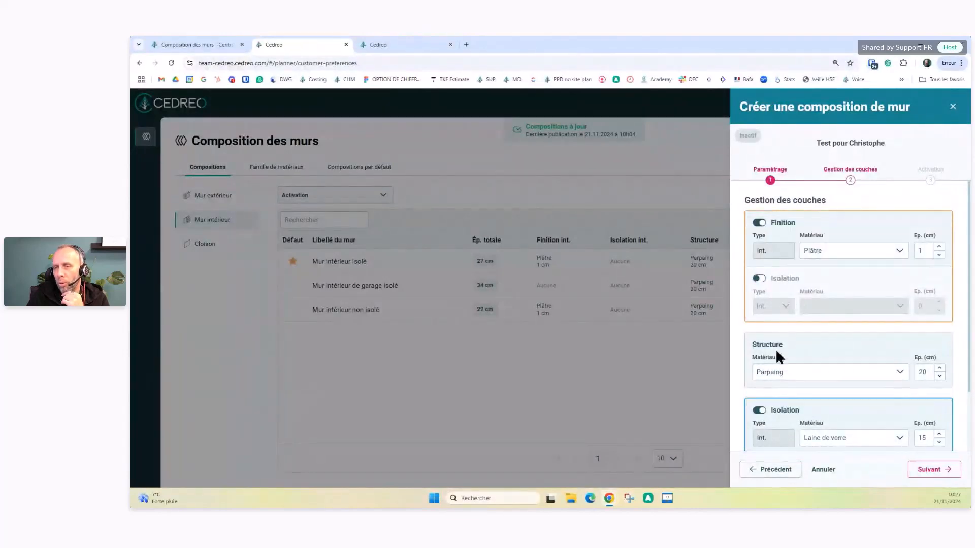
pyautogui.click(760, 411)
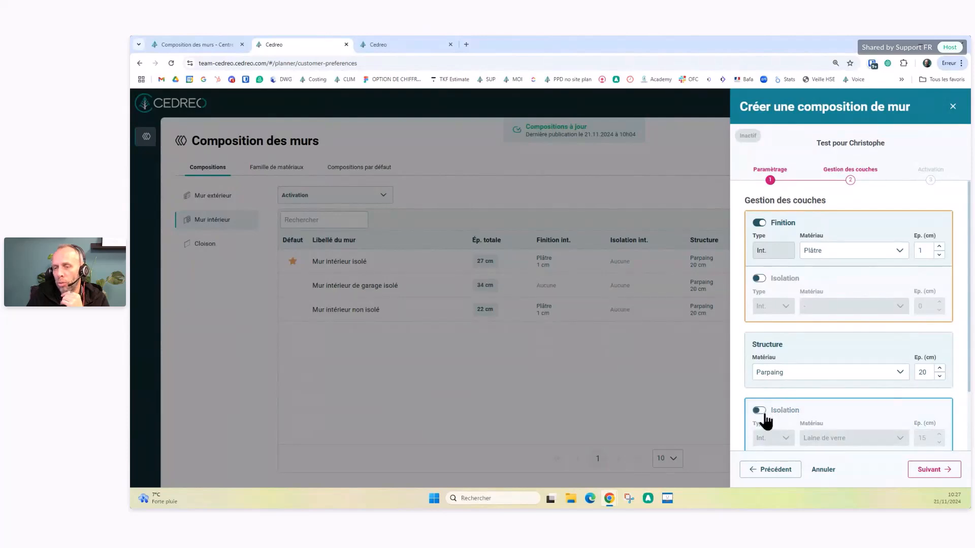
pyautogui.click(761, 411)
pyautogui.scroll(-2, 864, 376)
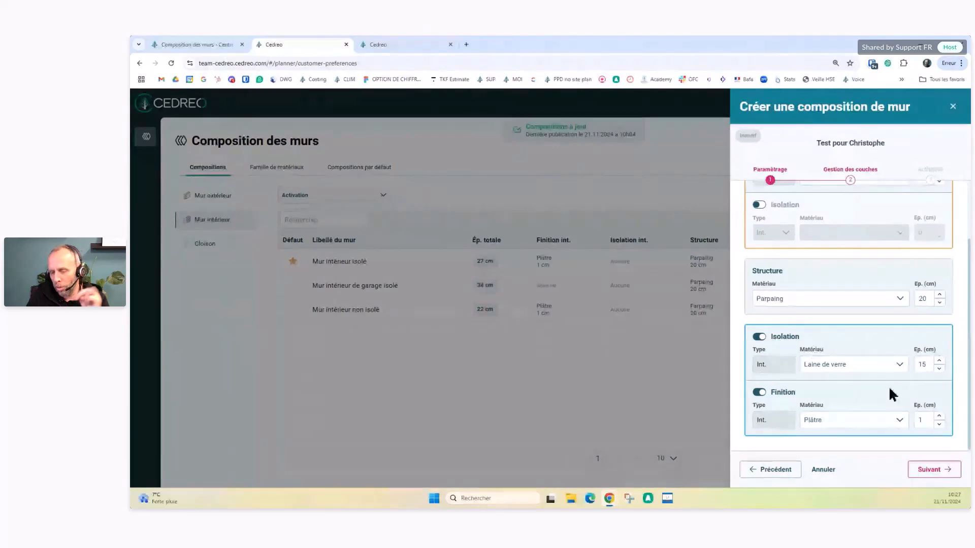
pyautogui.scroll(2, 864, 284)
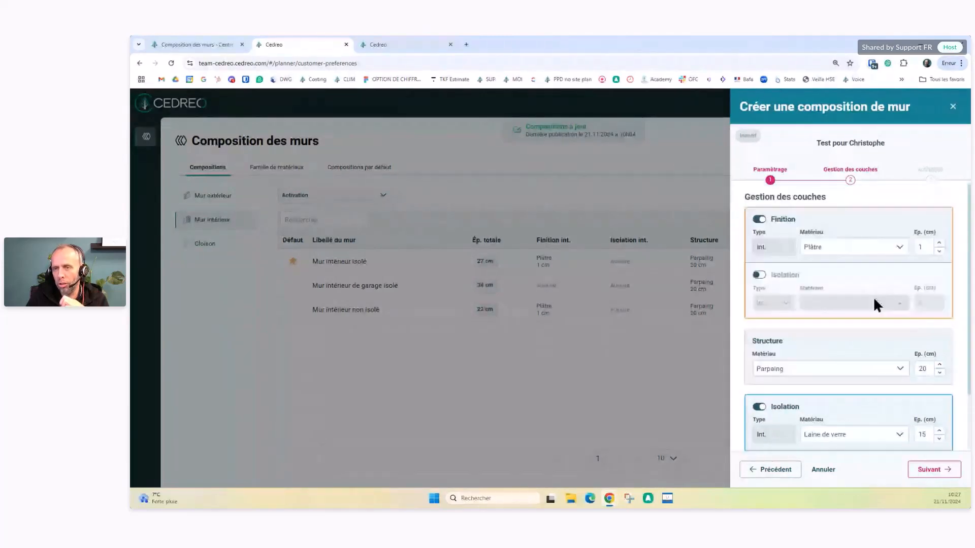
# Step: Enable the Isolation layer between the first finish and the structure, and open its material choices
pyautogui.click(760, 279)
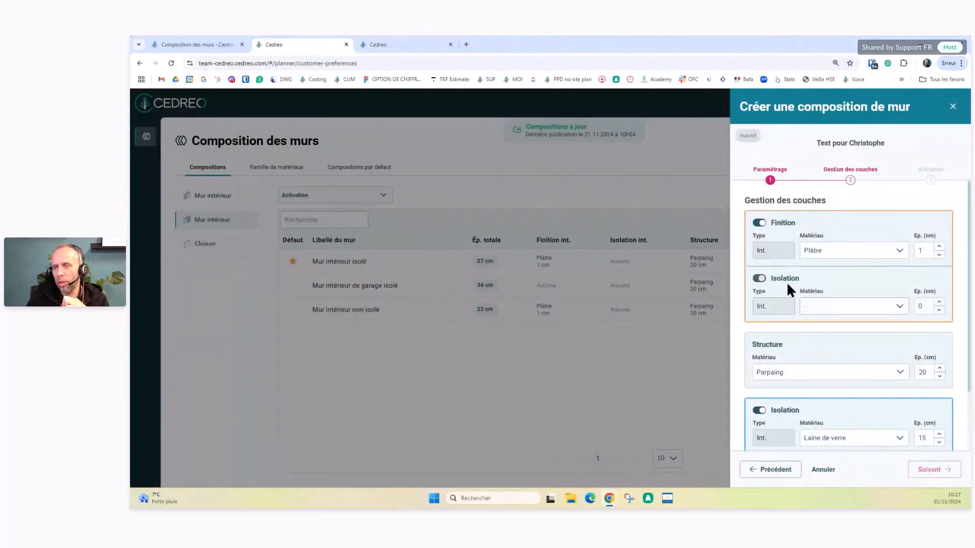
pyautogui.click(853, 306)
pyautogui.scroll(-1, 941, 337)
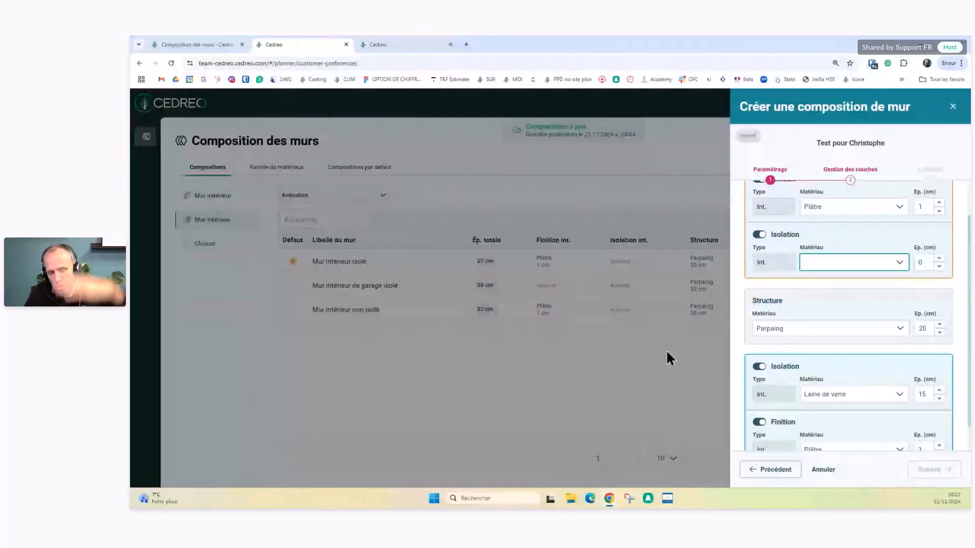
# Step: Switch to the project plan and examine the compositions offered for interior walls with a Parpaing structure
pyautogui.click(405, 45)
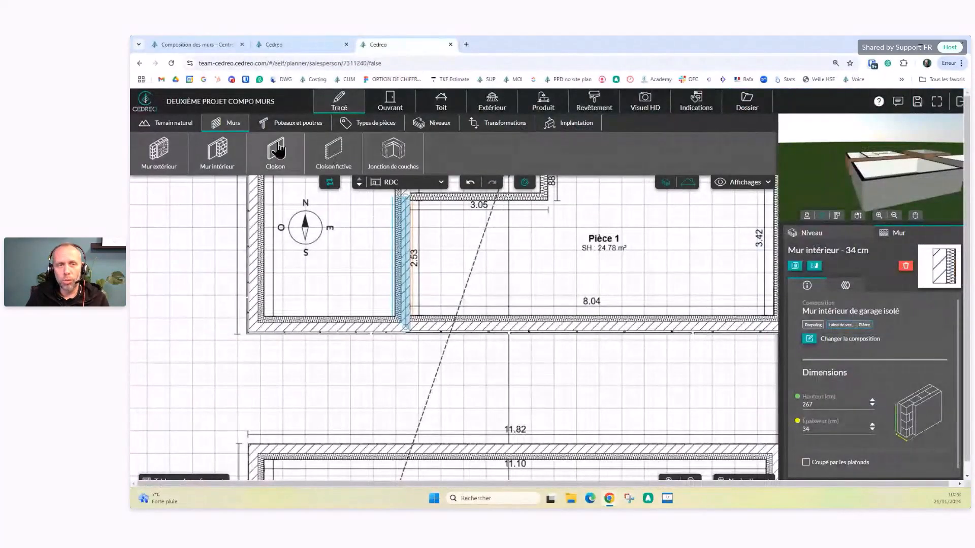
pyautogui.click(230, 154)
pyautogui.click(581, 160)
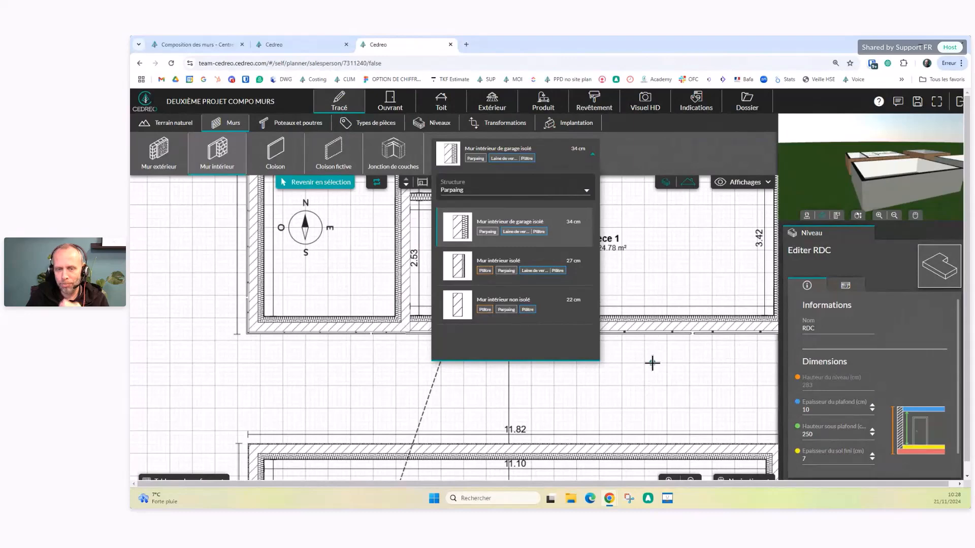
pyautogui.press('Escape')
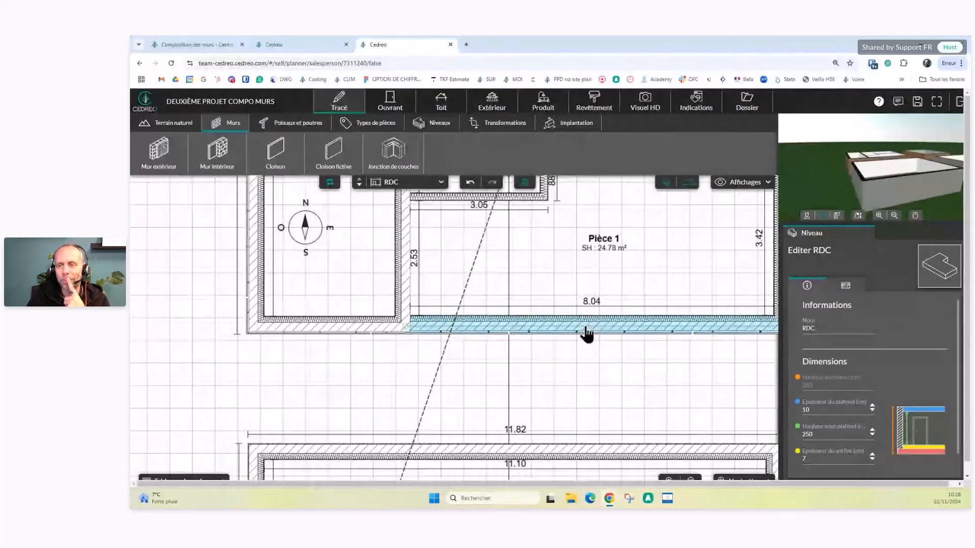
pyautogui.click(170, 123)
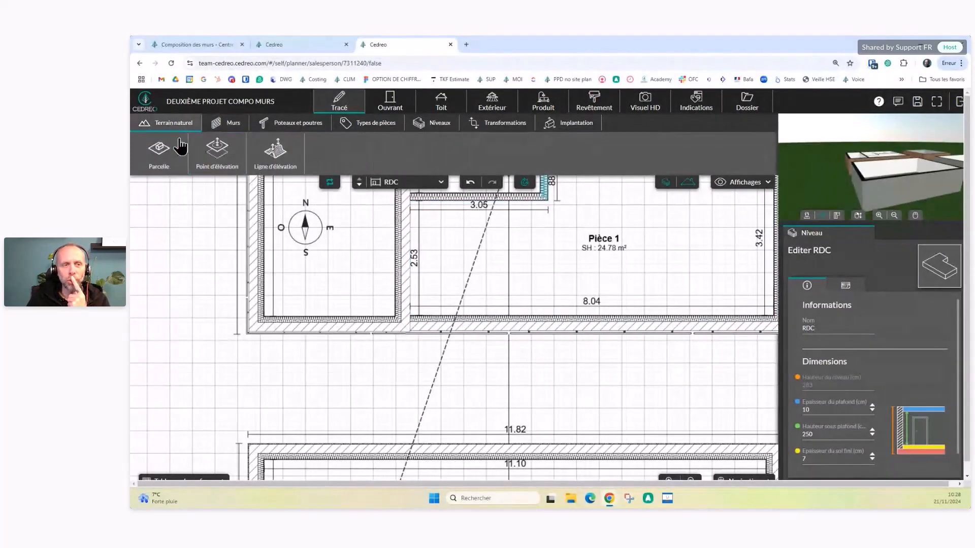
pyautogui.click(211, 128)
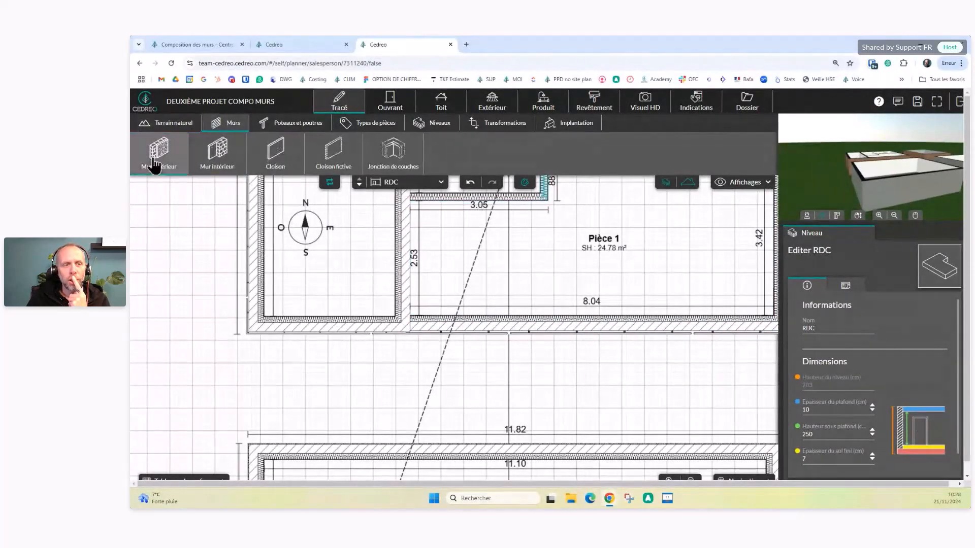
pyautogui.press('Escape')
# Step: Display the layers of the south exterior wall of Pièce 1, and shift the wall north to align with the adjoining wall
pyautogui.click(650, 335)
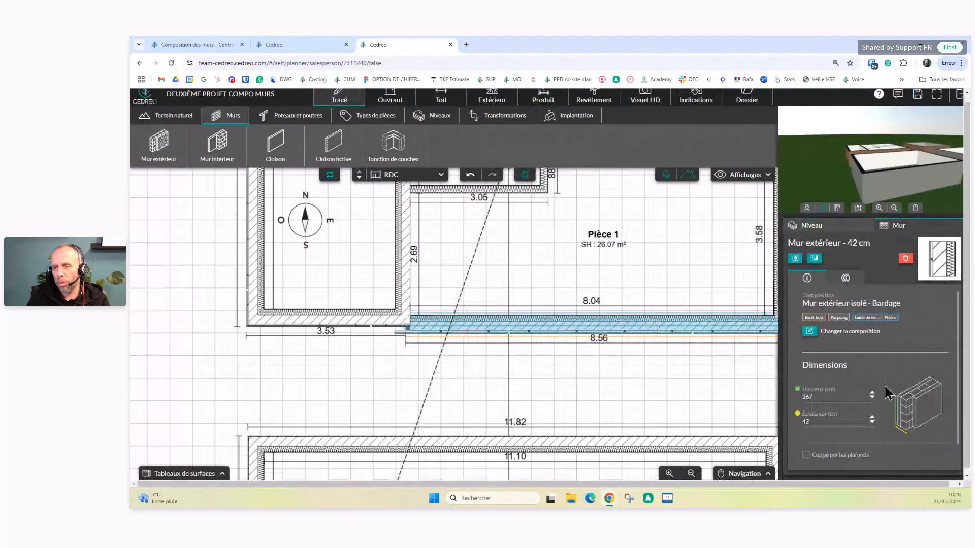
pyautogui.scroll(-1, 795, 405)
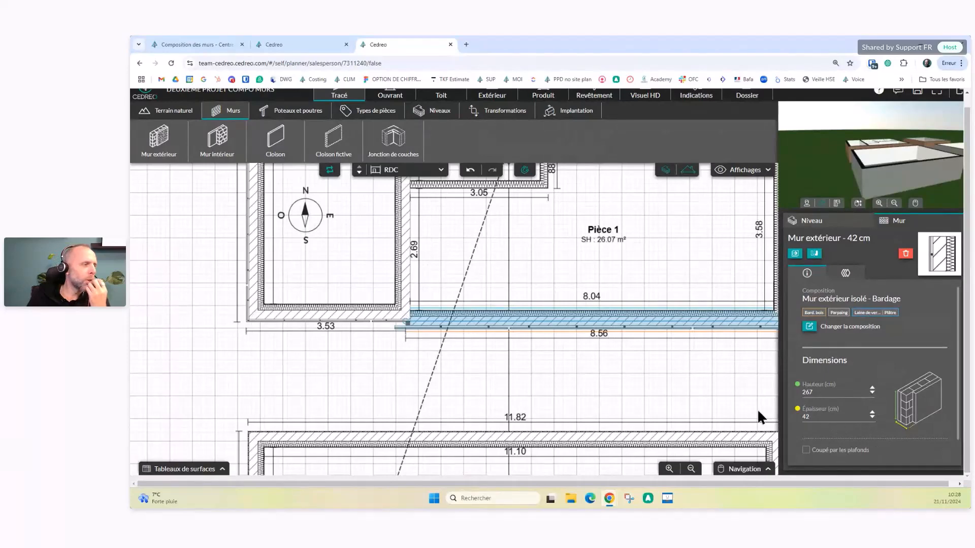
pyautogui.click(845, 277)
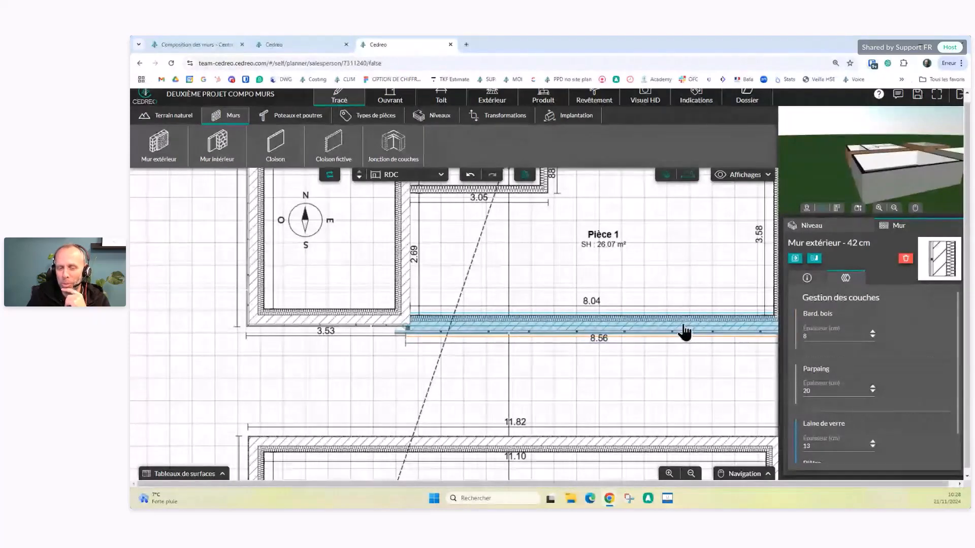
pyautogui.moveTo(680, 334); pyautogui.dragTo(678, 328)
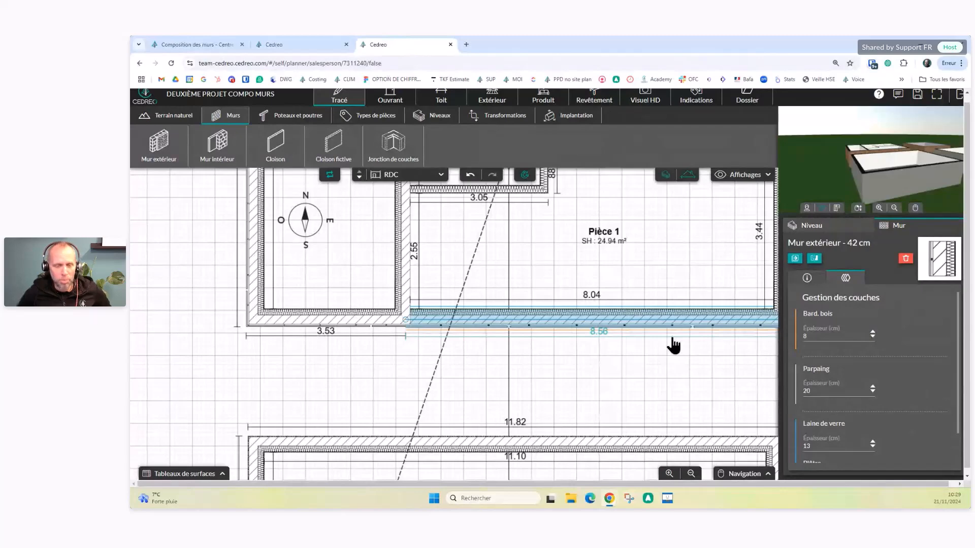
# Step: Consult the help centre article on activating wall composition in old projects, and return to the Composition des murs article list
pyautogui.click(198, 45)
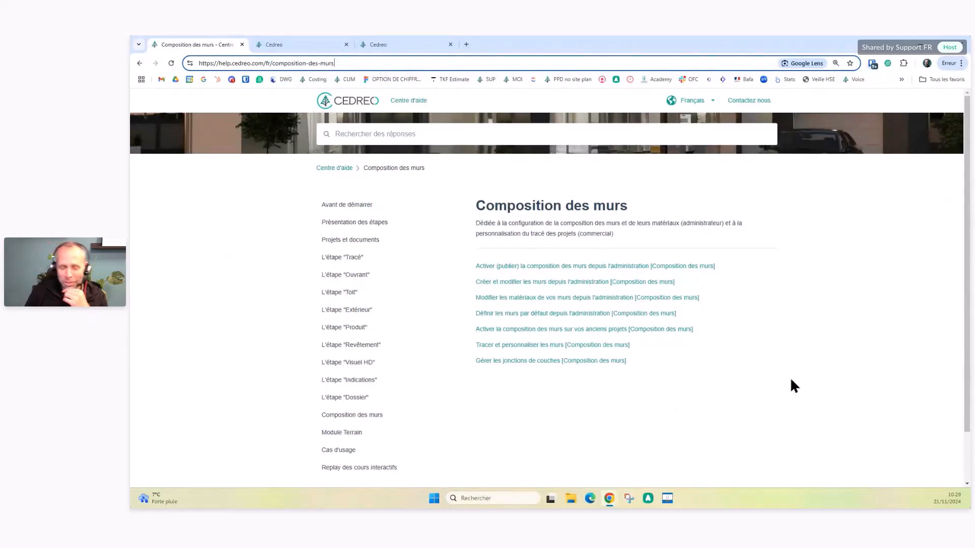
pyautogui.click(594, 336)
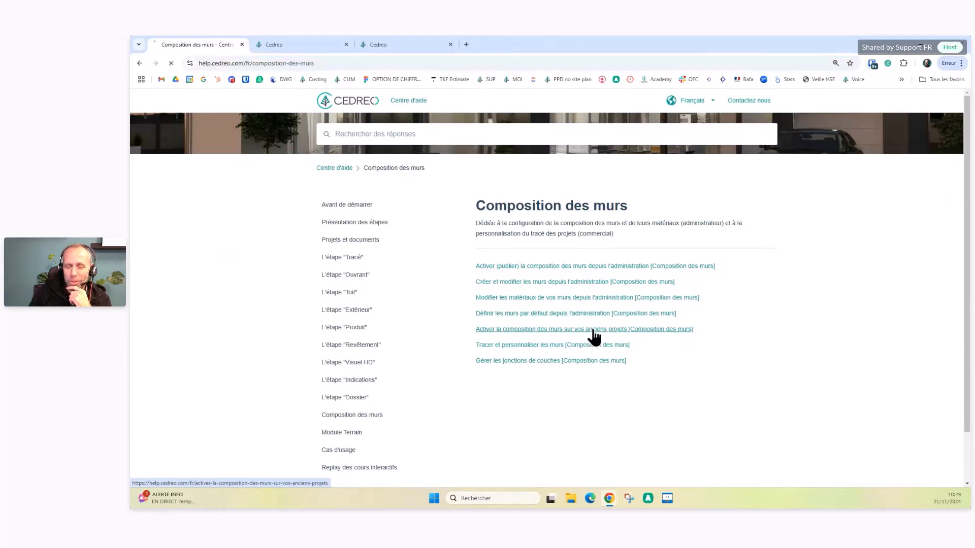
pyautogui.scroll(-3, 689, 351)
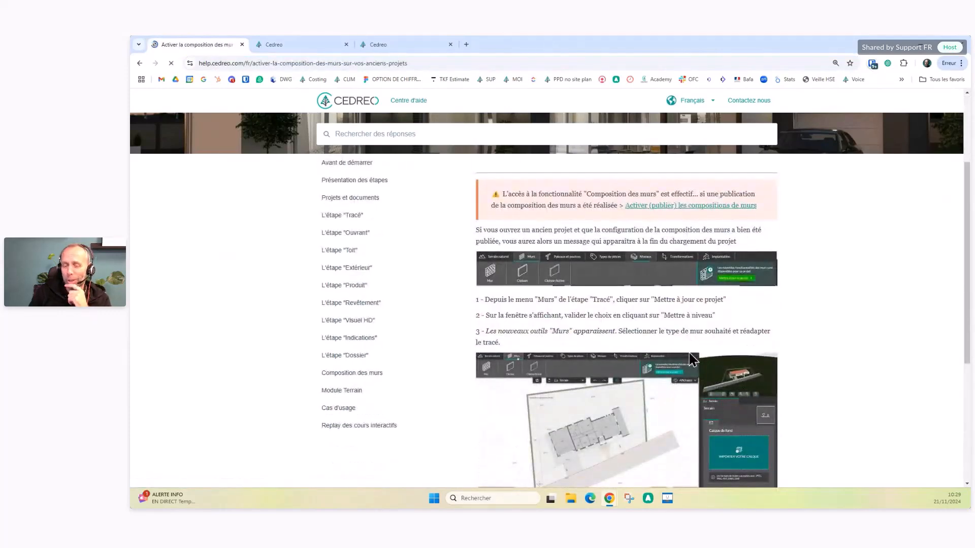
pyautogui.scroll(-3, 691, 358)
pyautogui.scroll(-2, 691, 357)
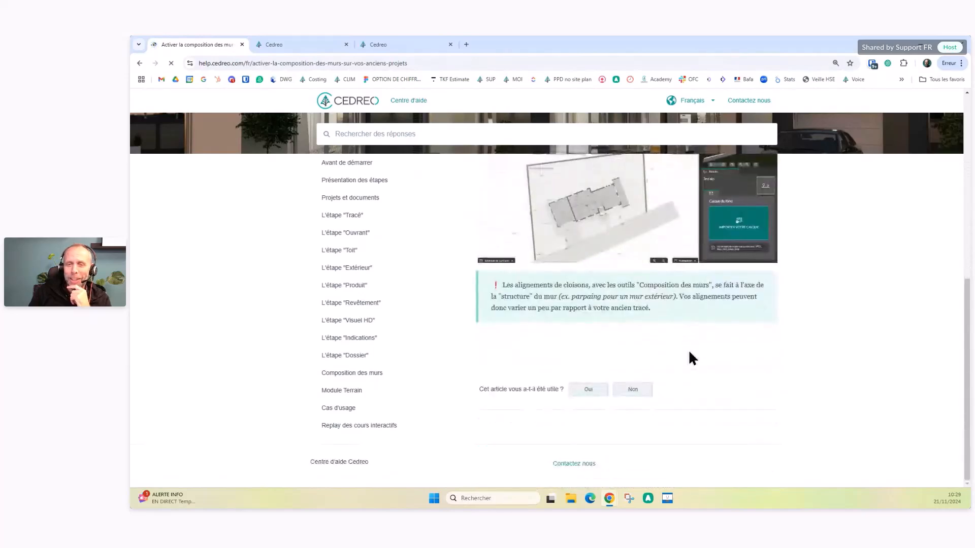
pyautogui.scroll(7, 691, 357)
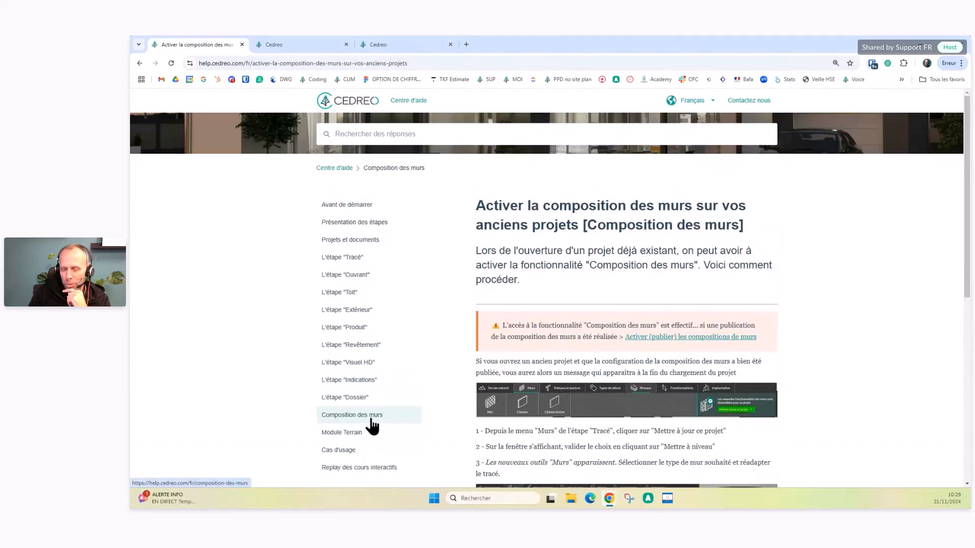
pyautogui.click(375, 422)
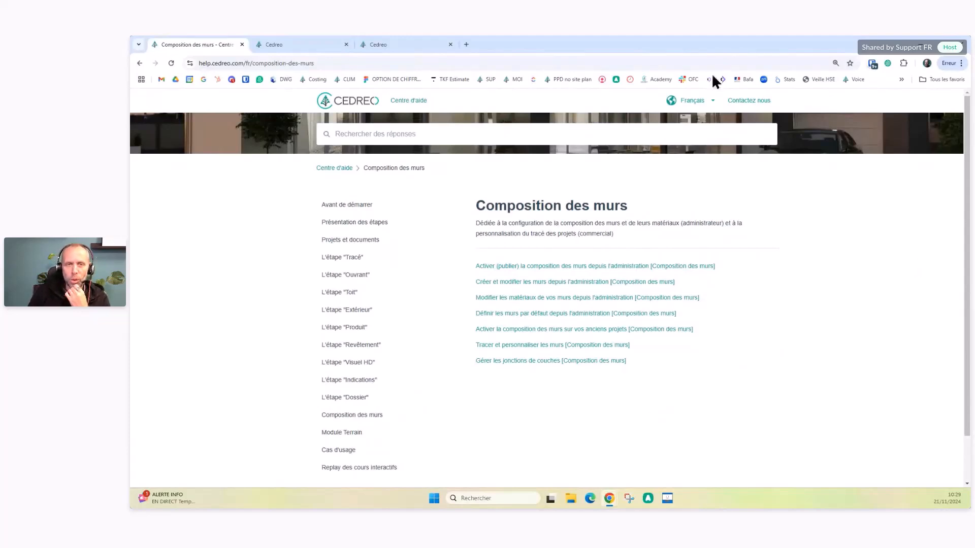
# Step: Discard the unfinished interior wall composition in the settings page and switch back to the project plan
pyautogui.click(325, 47)
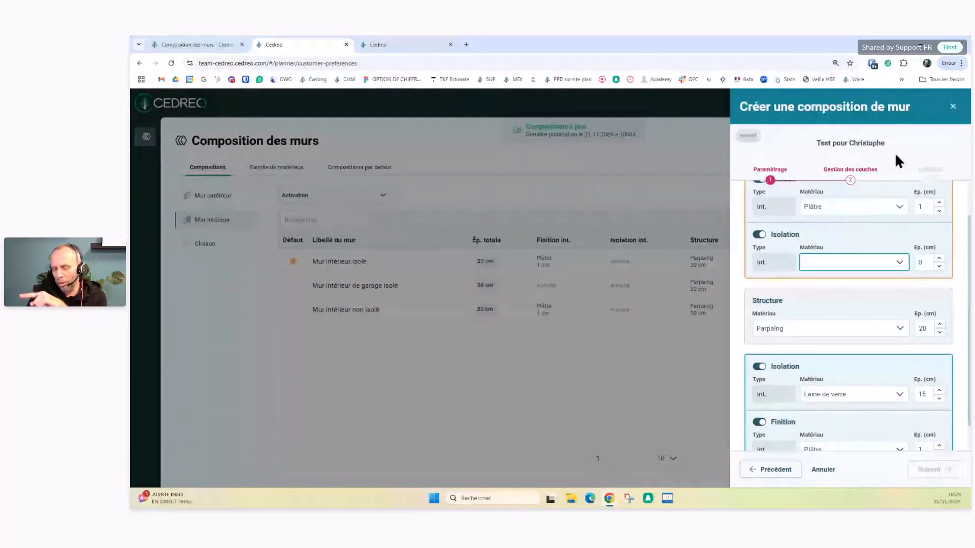
pyautogui.click(953, 106)
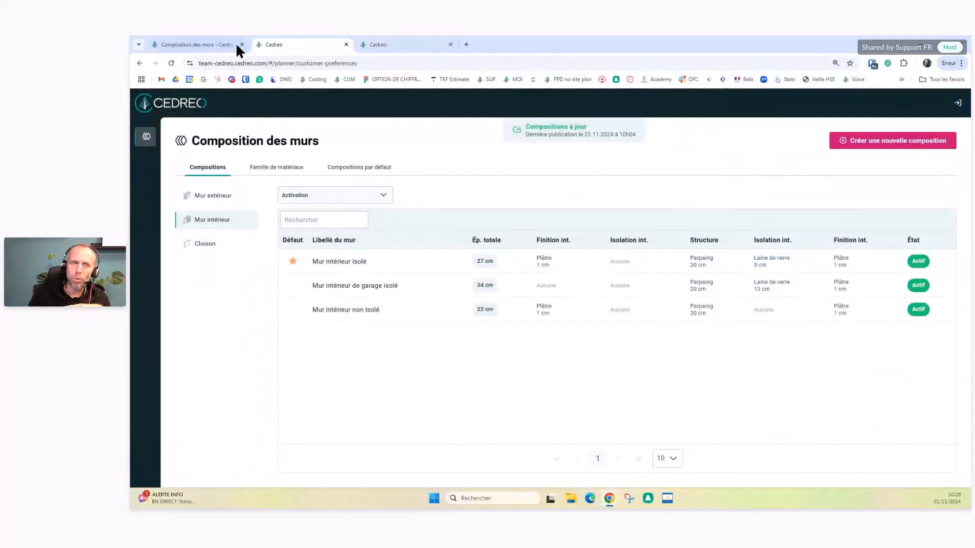
pyautogui.click(420, 45)
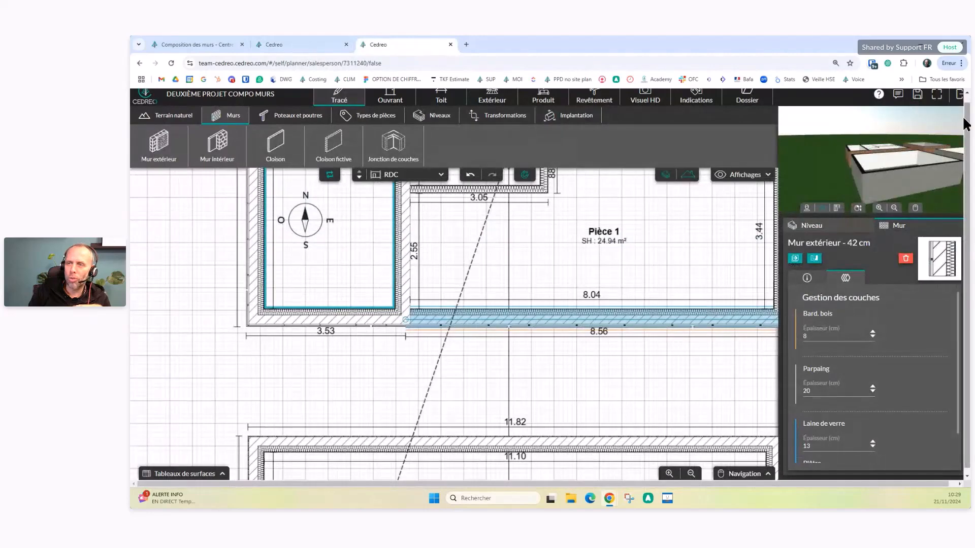
# Step: Save and close the project, and switch to the wall composition settings page
pyautogui.click(959, 102)
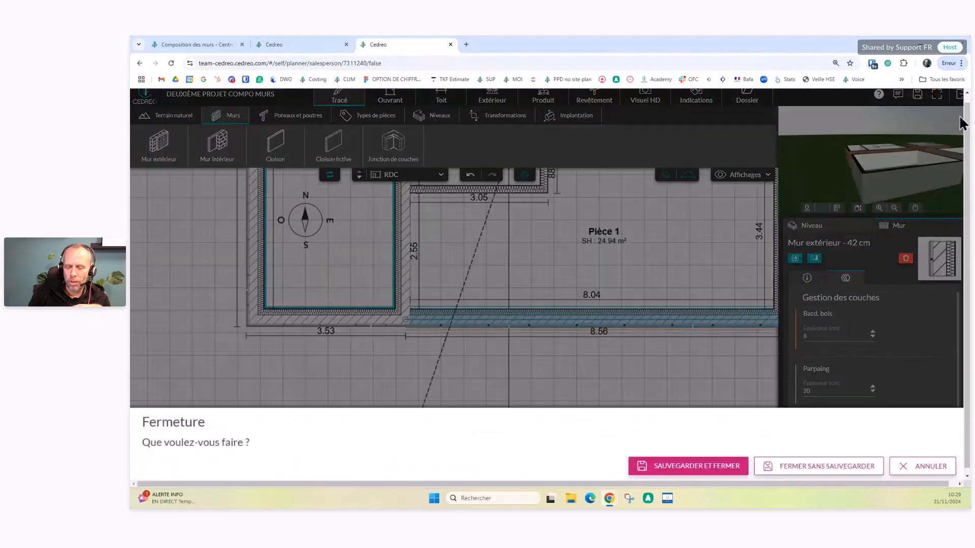
pyautogui.click(690, 474)
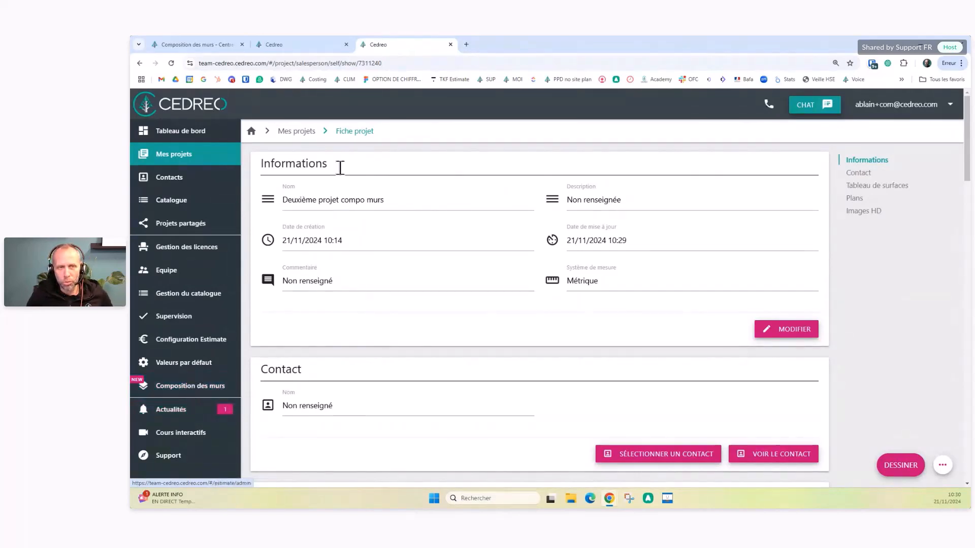
pyautogui.click(287, 43)
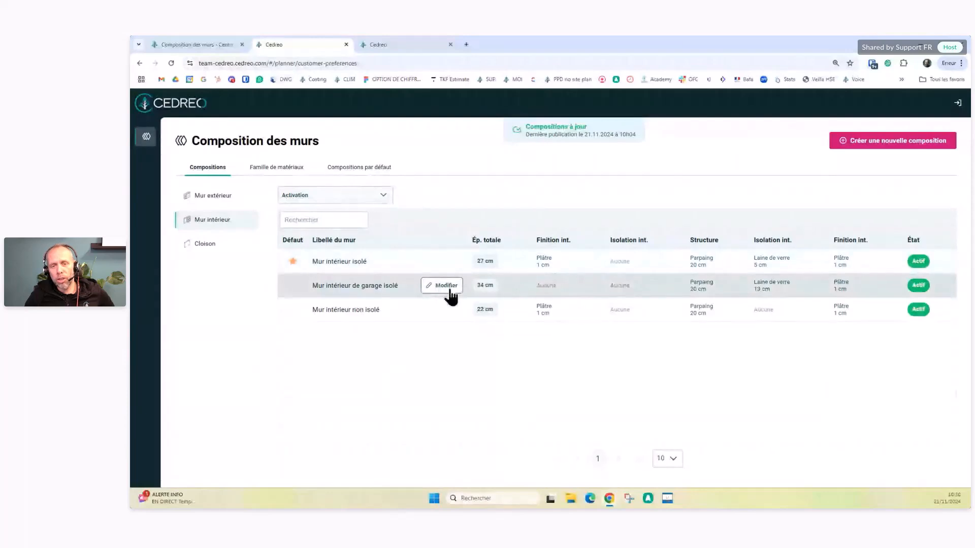
# Step: Deactivate the interior wall composition "Mur intérieur de garage isolé", save it, and publish the compositions
pyautogui.click(442, 286)
pyautogui.click(924, 169)
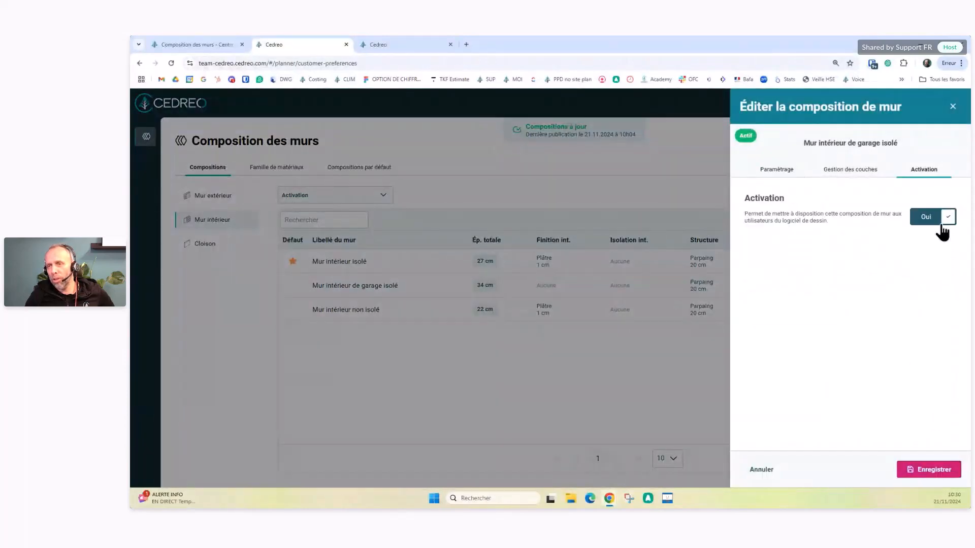
pyautogui.click(944, 217)
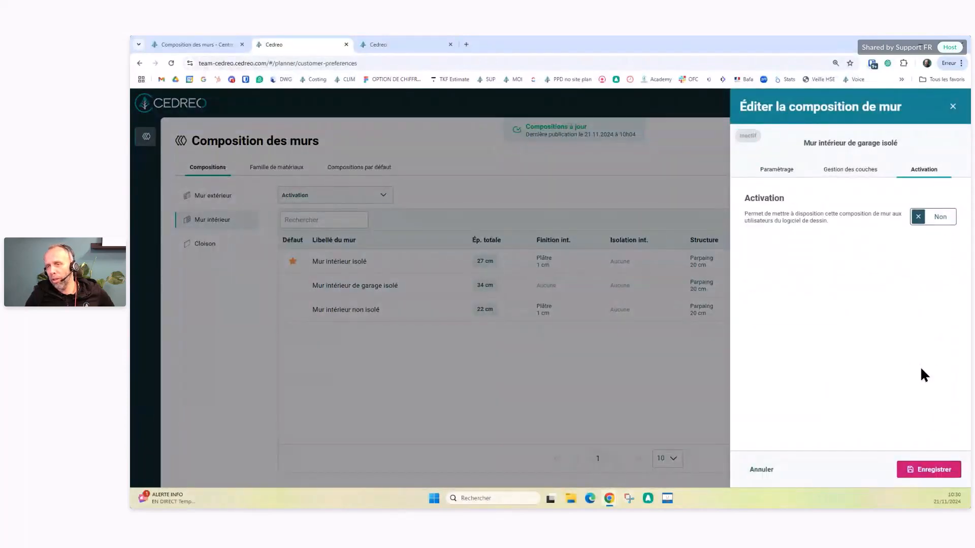
pyautogui.click(936, 472)
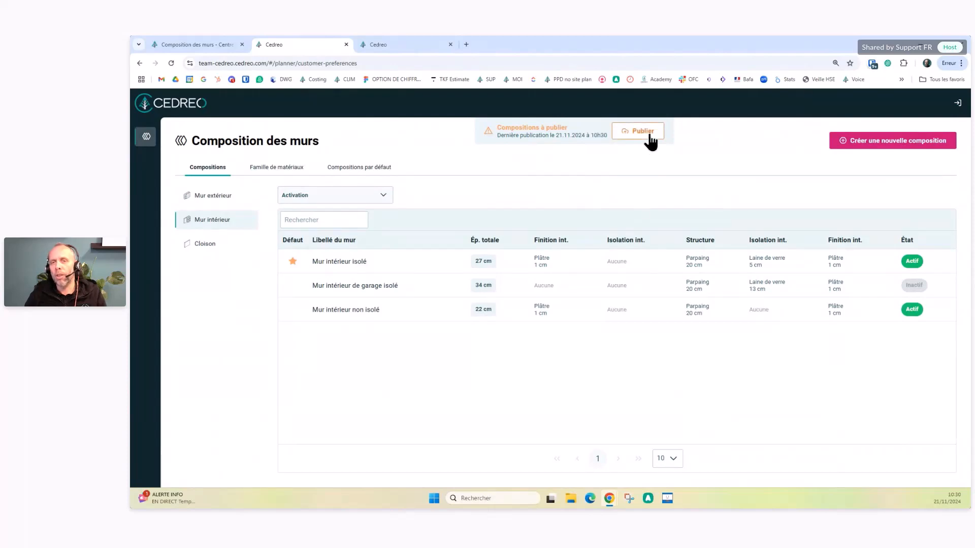
pyautogui.click(644, 133)
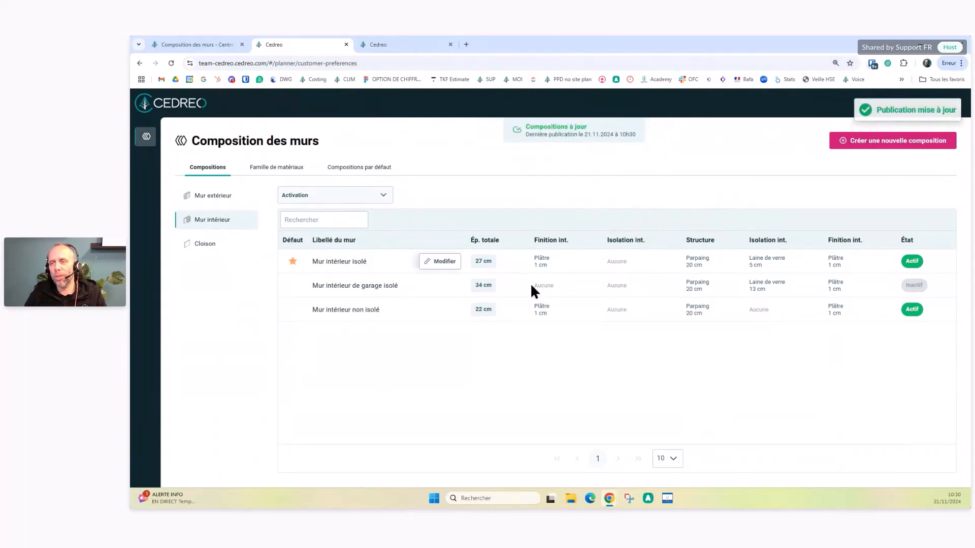
# Step: Reactivate the "Mur intérieur de garage isolé" composition, save it, and publish the update
pyautogui.click(439, 286)
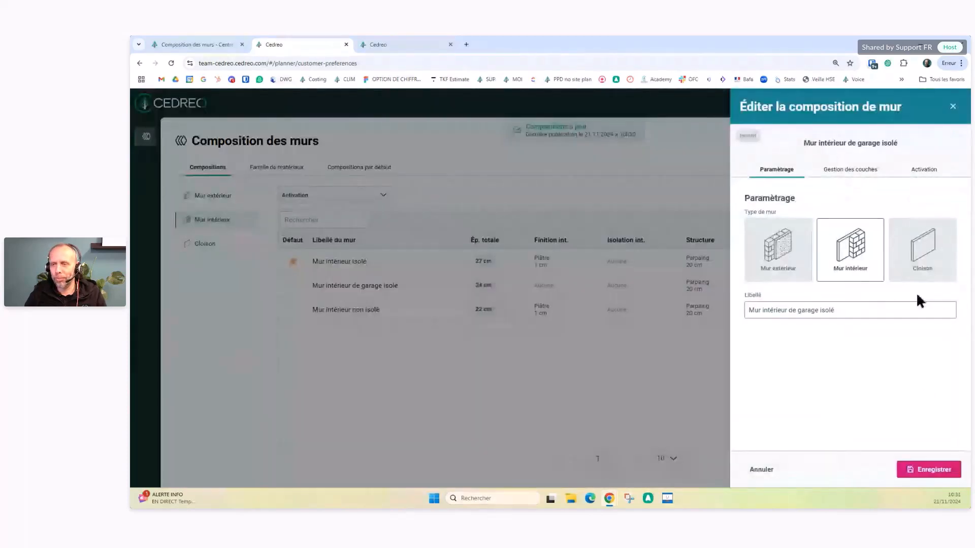
pyautogui.click(923, 170)
pyautogui.click(934, 217)
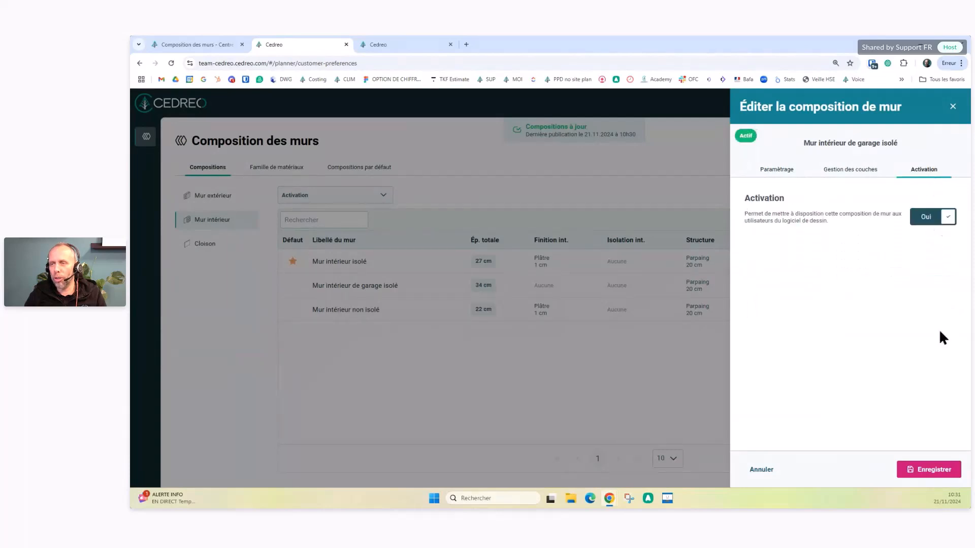
pyautogui.click(933, 466)
pyautogui.click(639, 132)
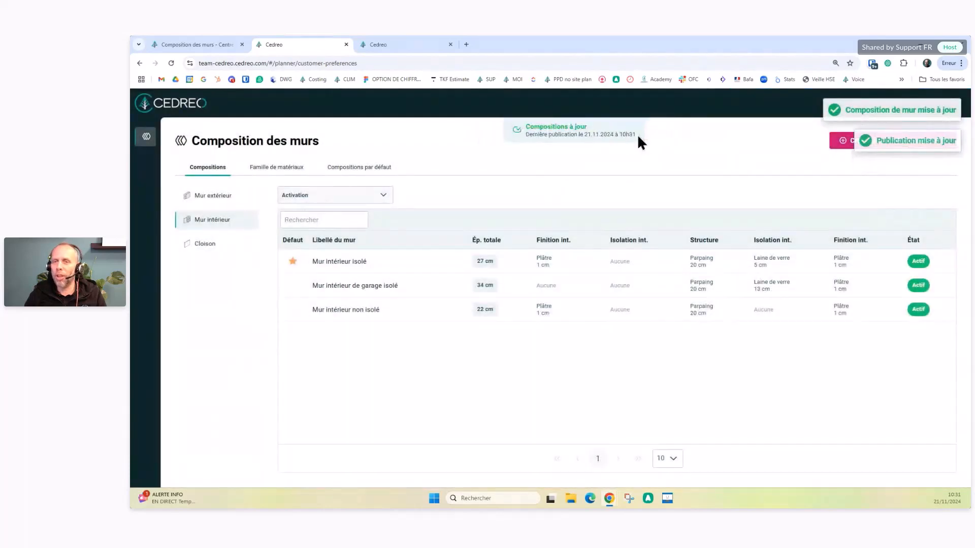
pyautogui.click(226, 64)
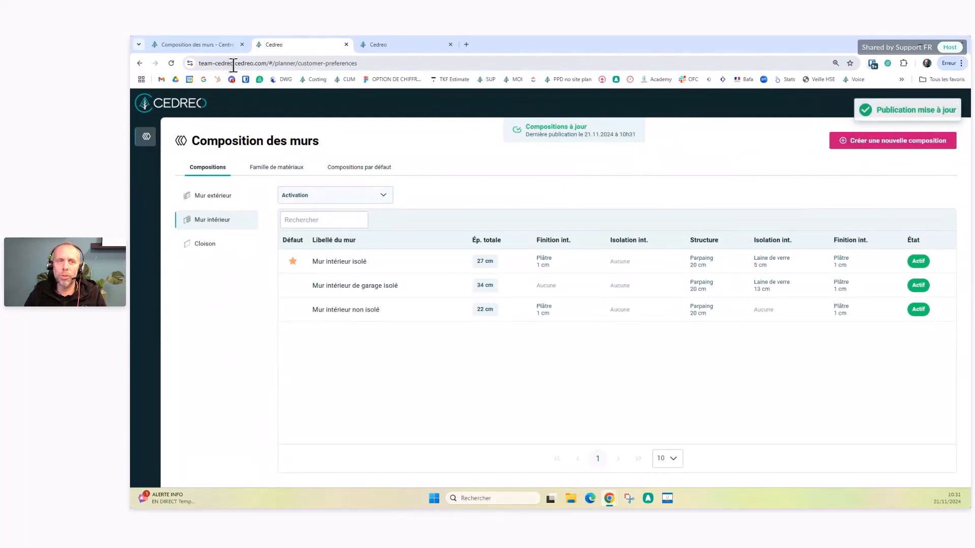
pyautogui.doubleClick(235, 63)
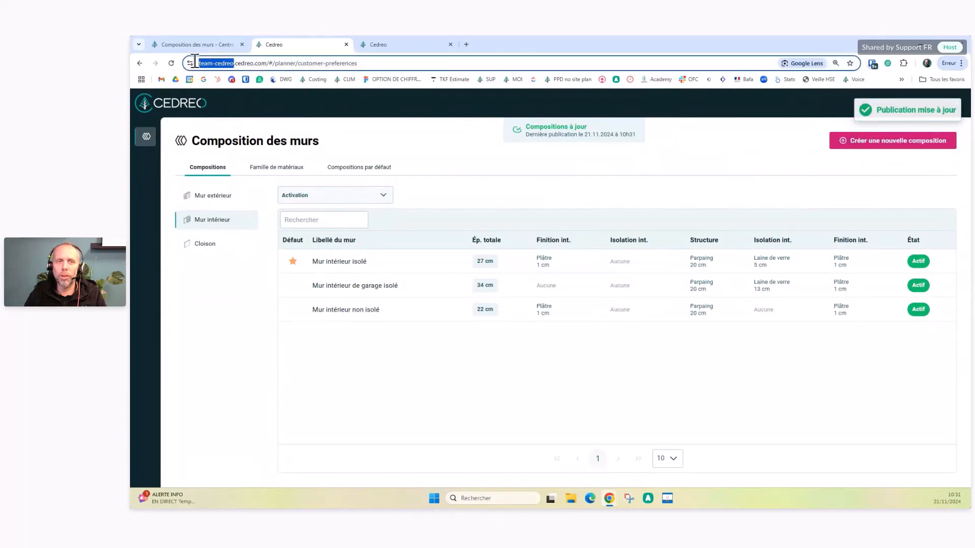
pyautogui.click(674, 398)
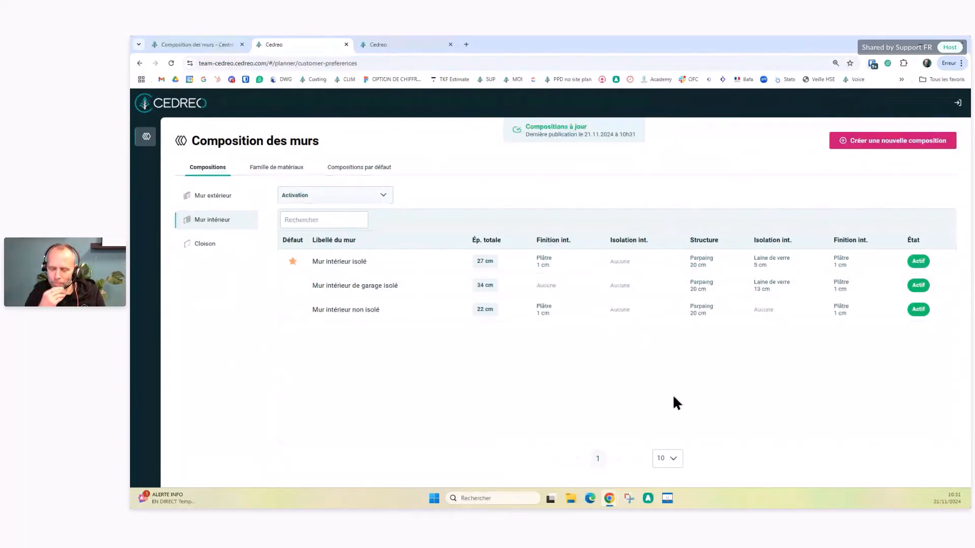